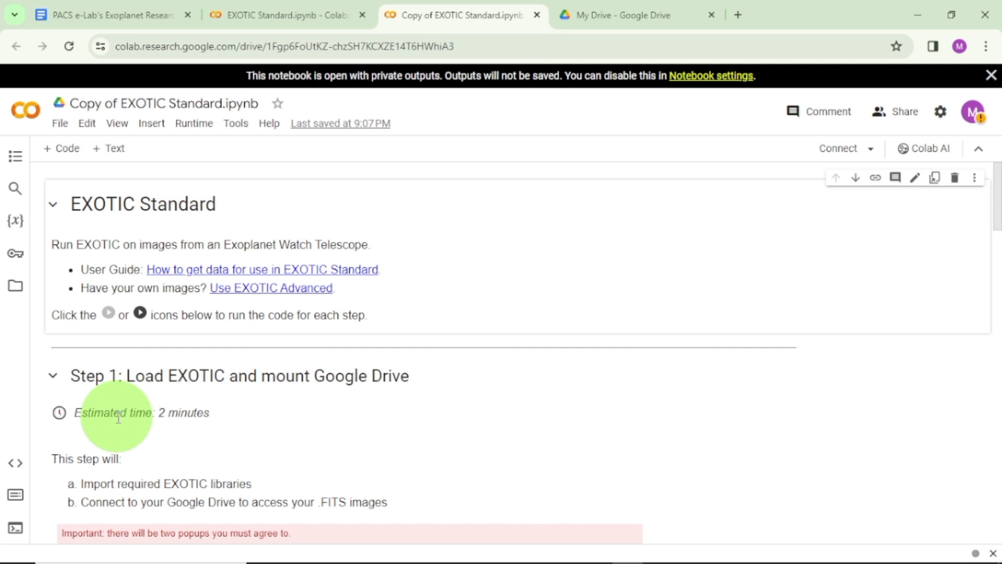
Run the Step 1 cell that loads the EXOTIC libraries and mounts Google Drive, and follow its output.
{"action": "scroll", "coordinate": [170, 426], "scroll_direction": "down", "scroll_amount": 3}
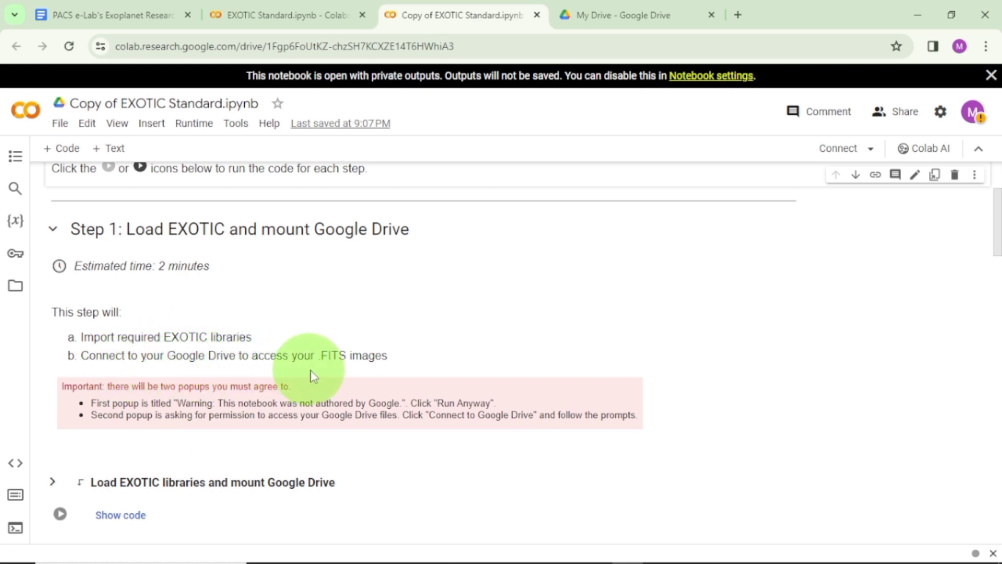
{"action": "scroll", "coordinate": [257, 383], "scroll_direction": "down", "scroll_amount": 3}
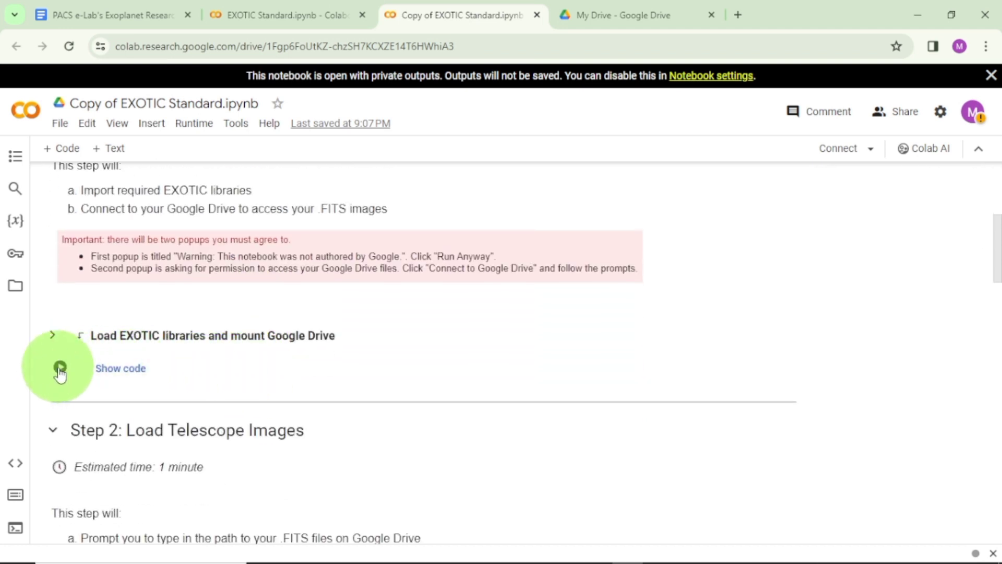
{"action": "left_click", "coordinate": [60, 368]}
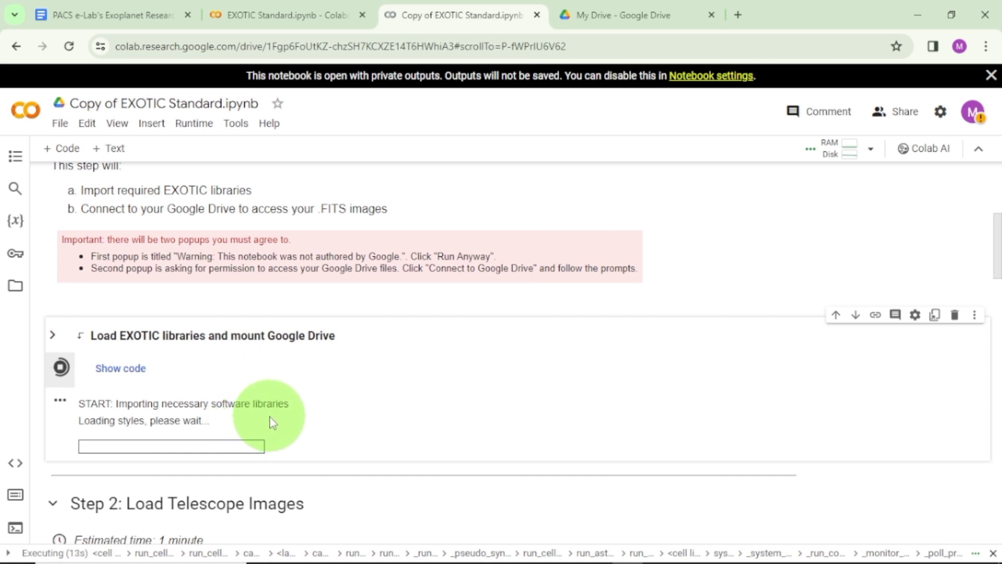
{"action": "scroll", "coordinate": [263, 421], "scroll_direction": "down", "scroll_amount": 2}
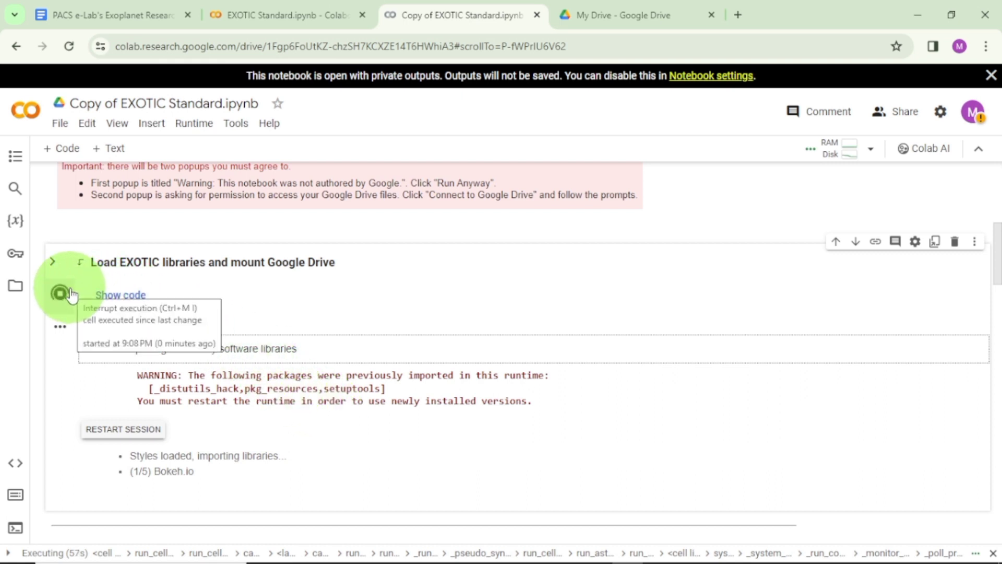
{"action": "scroll", "coordinate": [230, 349], "scroll_direction": "down", "scroll_amount": 3}
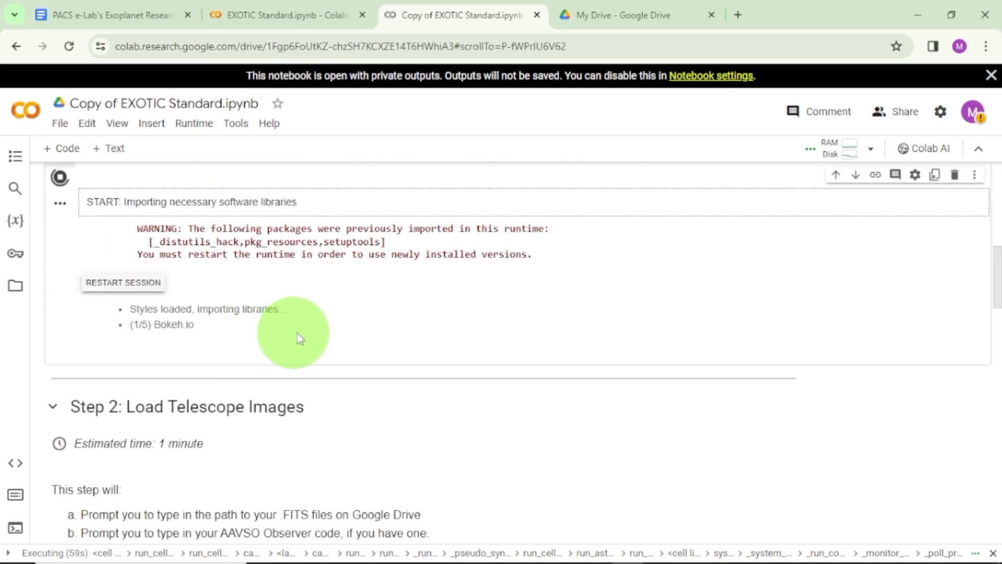
{"action": "scroll", "coordinate": [327, 320], "scroll_direction": "up", "scroll_amount": 2}
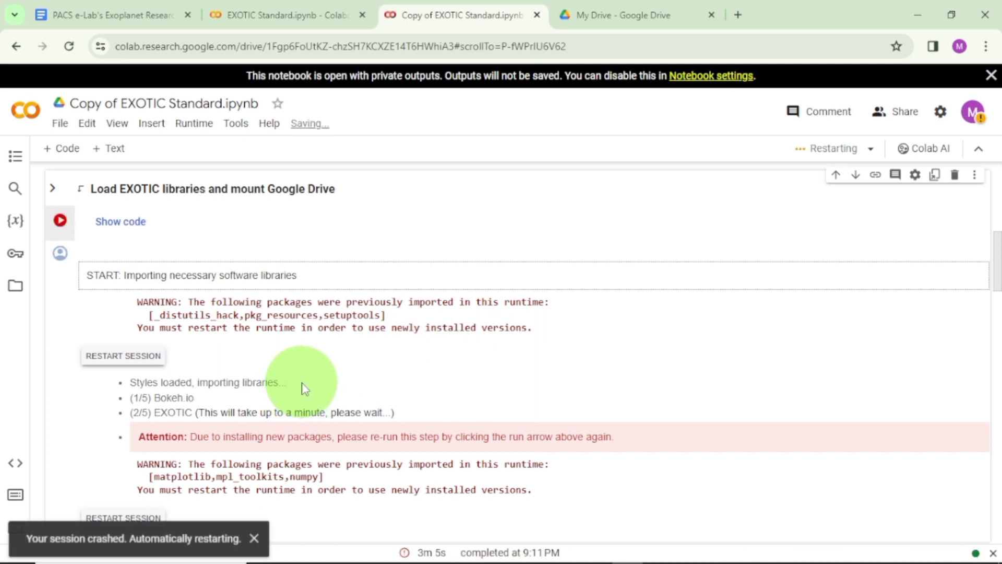
Re-run the Load EXOTIC libraries and mount Google Drive cell after the new packages are installed.
{"action": "scroll", "coordinate": [305, 389], "scroll_direction": "down", "scroll_amount": 3}
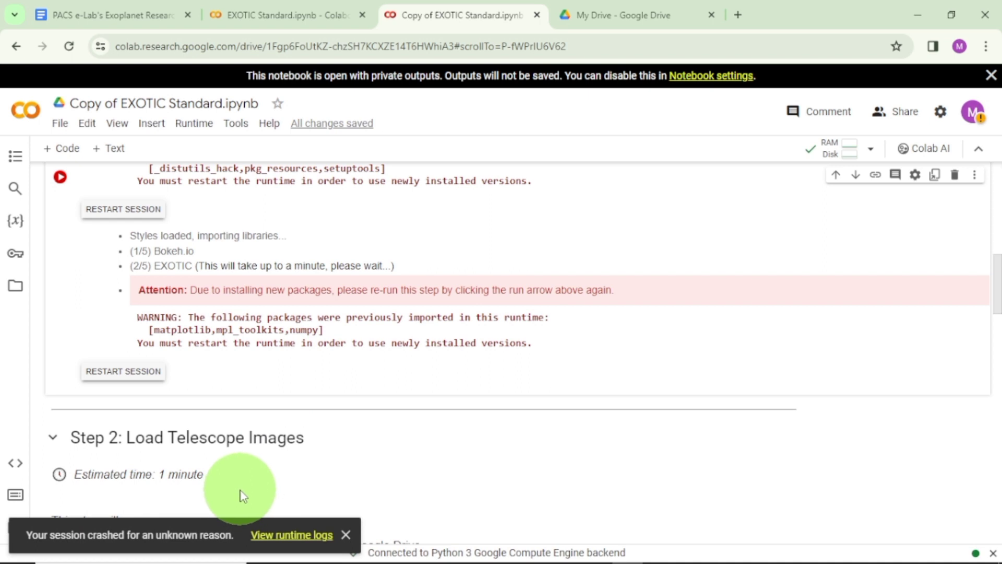
{"action": "scroll", "coordinate": [221, 481], "scroll_direction": "up", "scroll_amount": 3}
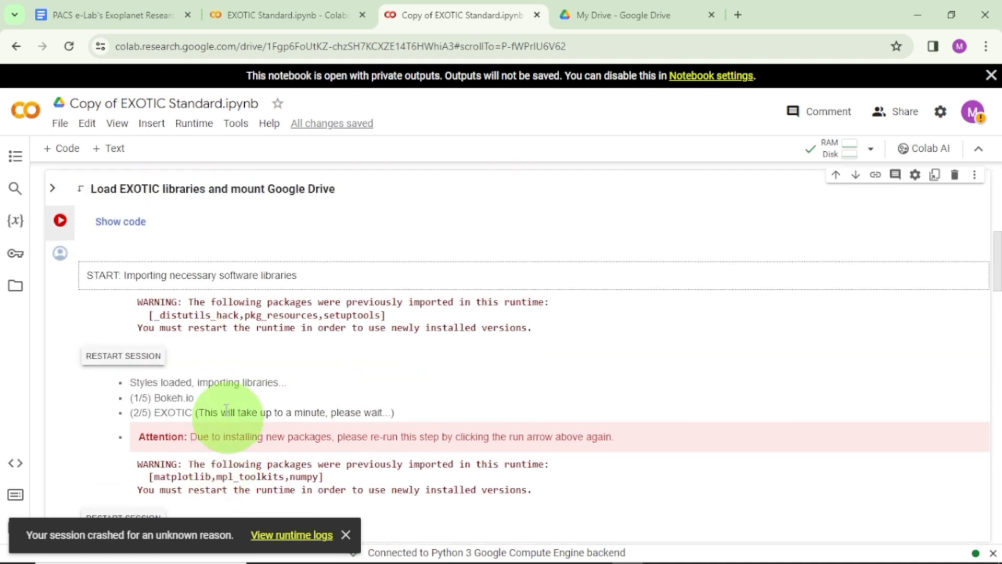
{"action": "left_click", "coordinate": [60, 221]}
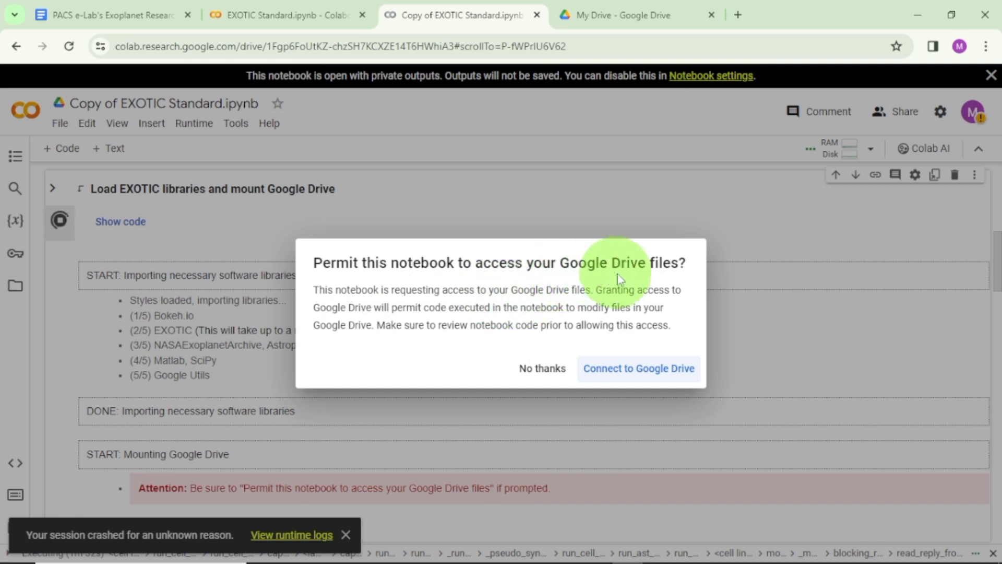
Permit the notebook to access Google Drive, signing in with the listed Google account and accepting the Google Drive for desktop access request.
{"action": "left_click", "coordinate": [626, 371]}
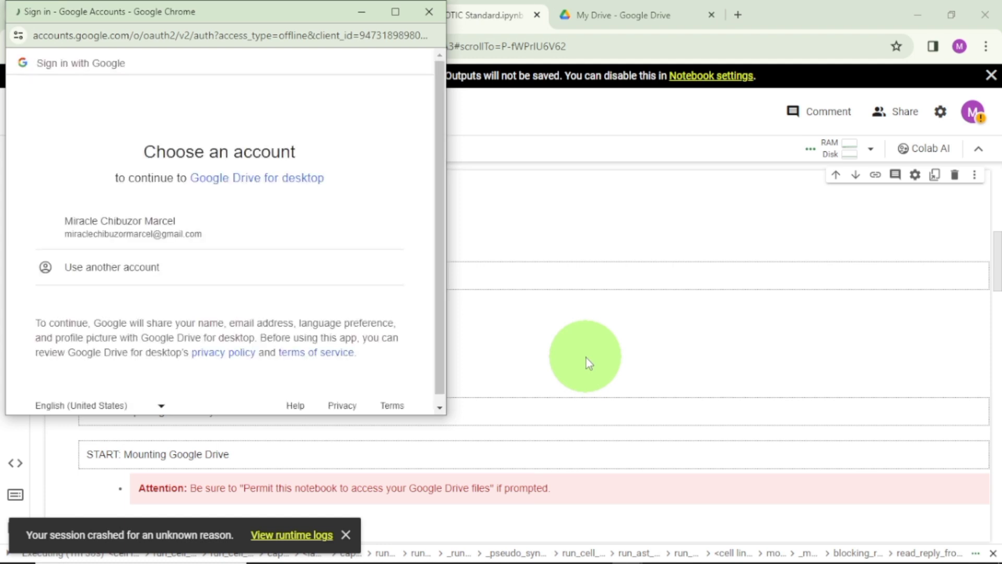
{"action": "left_click", "coordinate": [152, 224]}
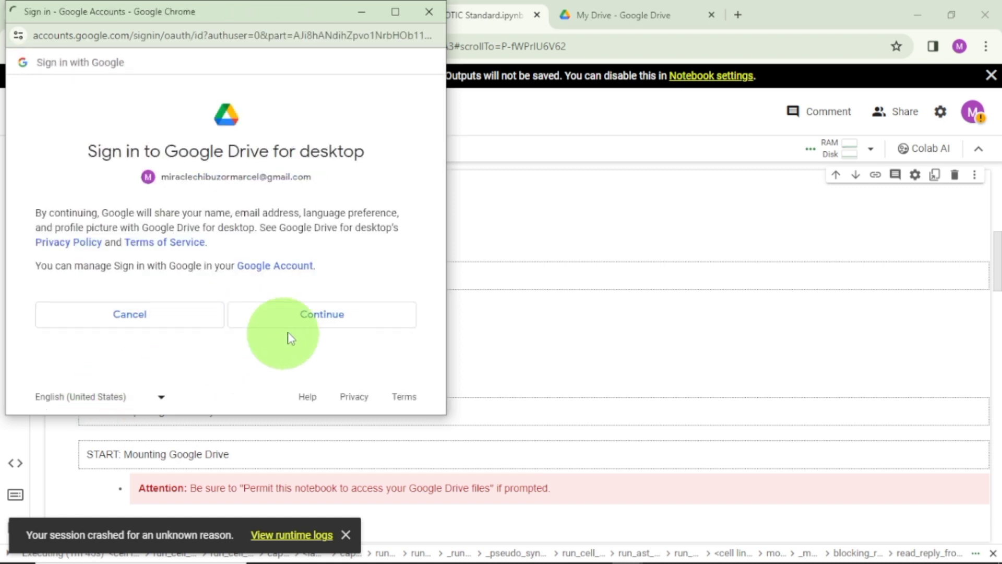
{"action": "left_click", "coordinate": [312, 323]}
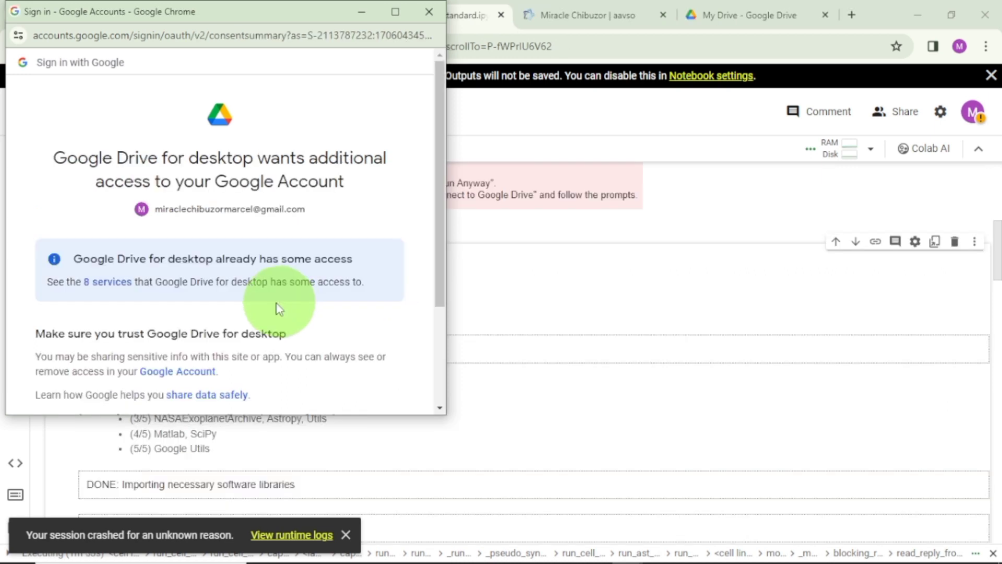
{"action": "scroll", "coordinate": [267, 303], "scroll_direction": "down", "scroll_amount": 3}
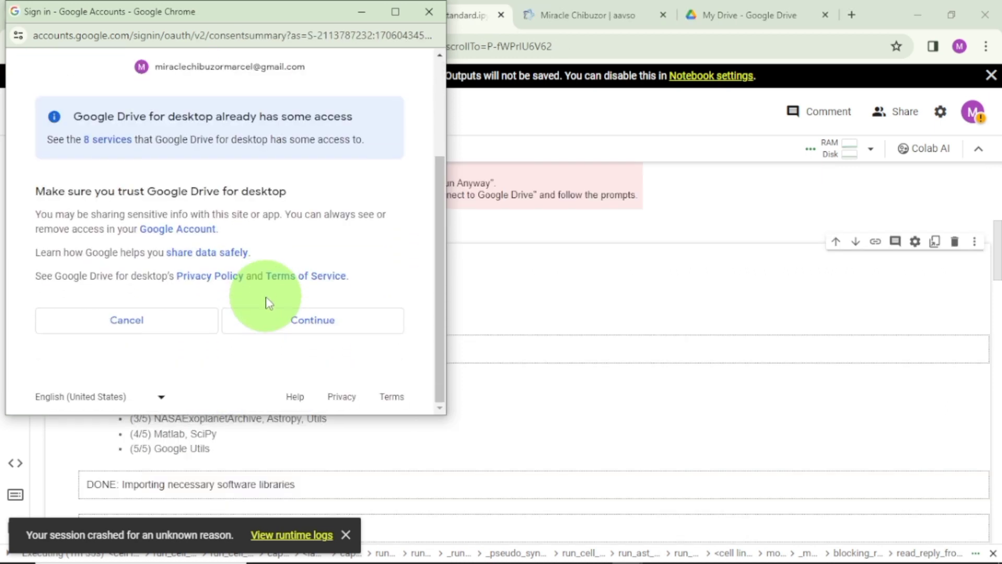
{"action": "scroll", "coordinate": [267, 300], "scroll_direction": "up", "scroll_amount": 3}
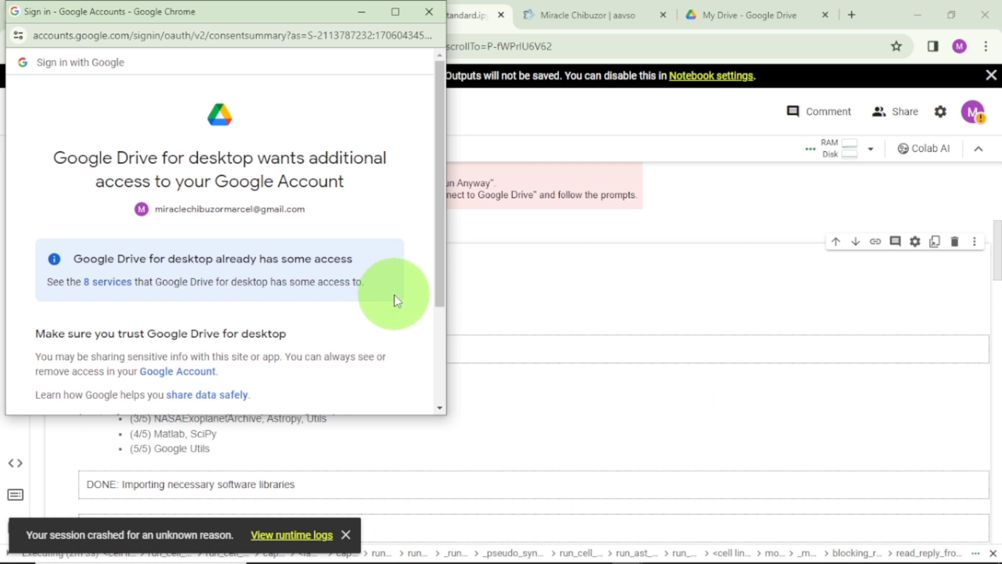
{"action": "scroll", "coordinate": [394, 294], "scroll_direction": "down", "scroll_amount": 2}
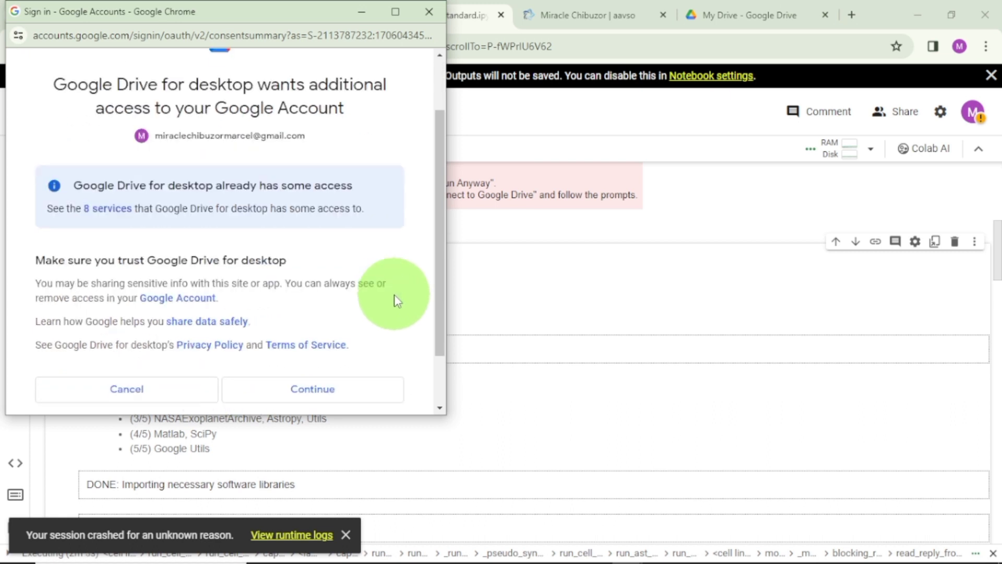
{"action": "scroll", "coordinate": [329, 282], "scroll_direction": "up", "scroll_amount": 2}
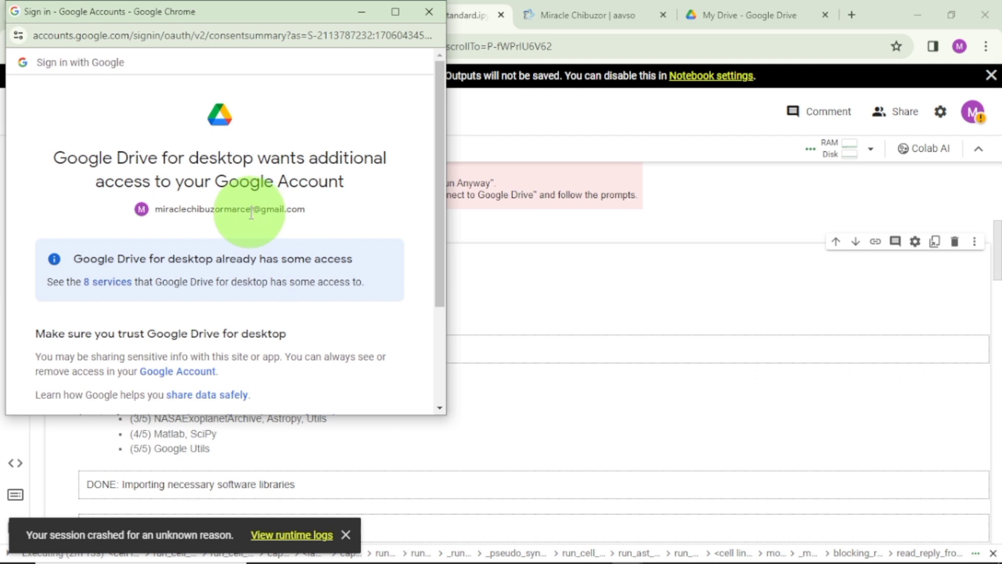
{"action": "scroll", "coordinate": [225, 232], "scroll_direction": "down", "scroll_amount": 3}
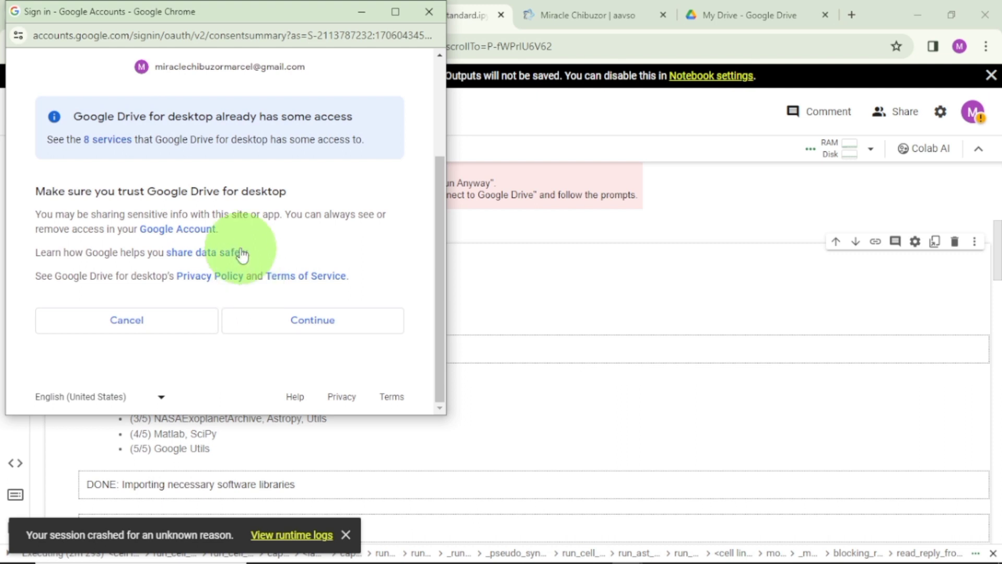
{"action": "scroll", "coordinate": [244, 219], "scroll_direction": "up", "scroll_amount": 3}
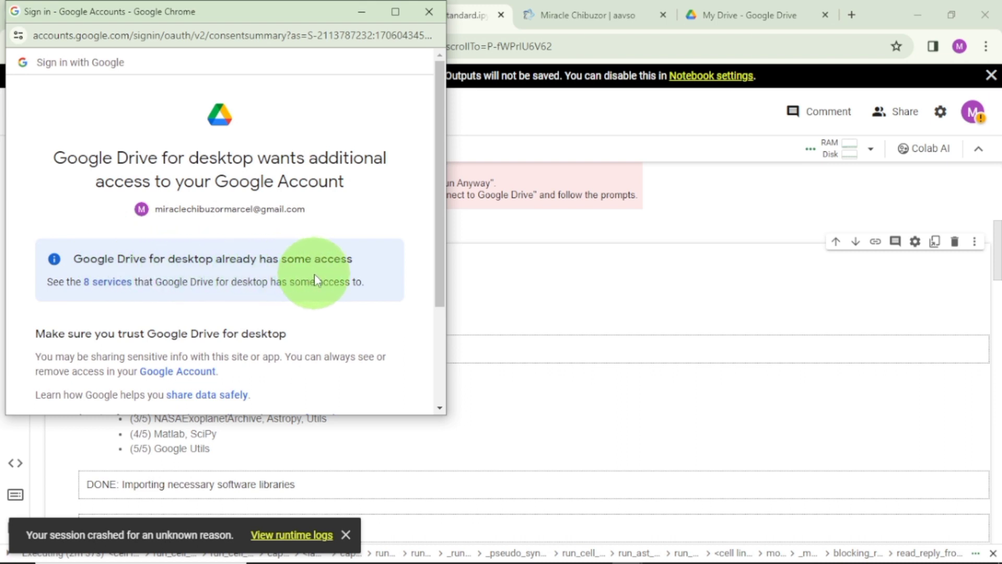
{"action": "scroll", "coordinate": [314, 282], "scroll_direction": "down", "scroll_amount": 3}
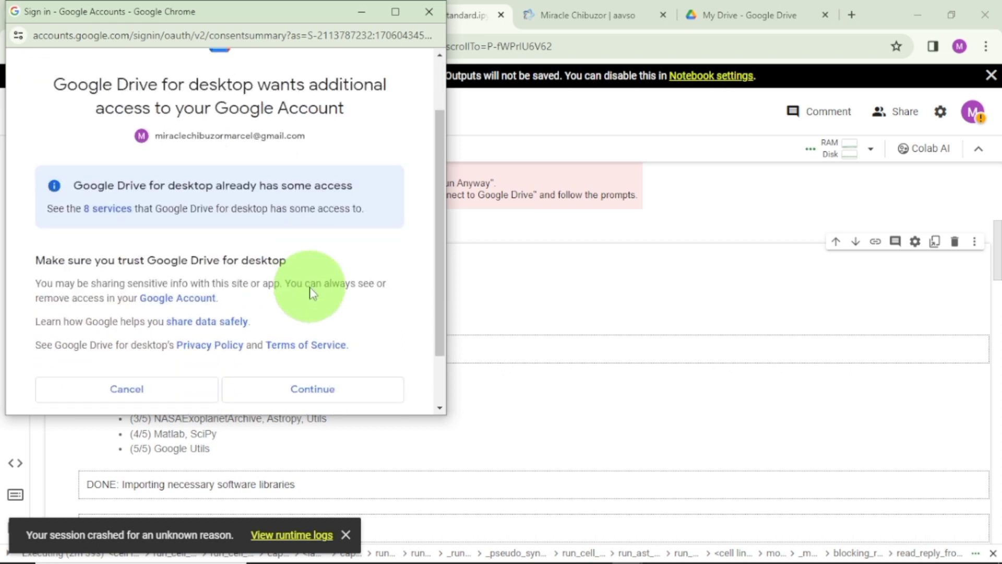
{"action": "left_click", "coordinate": [321, 320]}
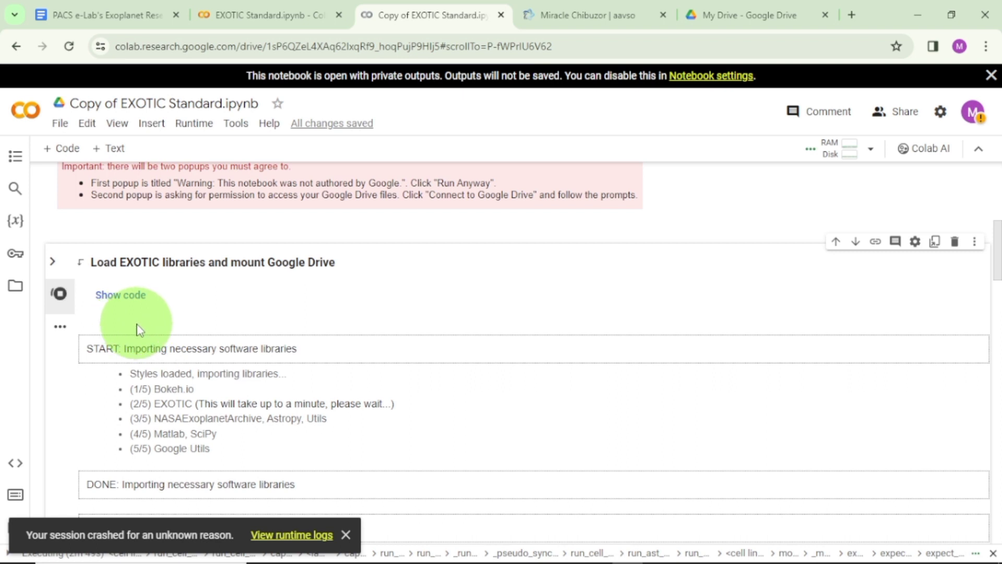
Expand the TrES - 3 folder under MyDrive in the notebook's file browser and copy the folder's path.
{"action": "scroll", "coordinate": [149, 333], "scroll_direction": "down", "scroll_amount": 3}
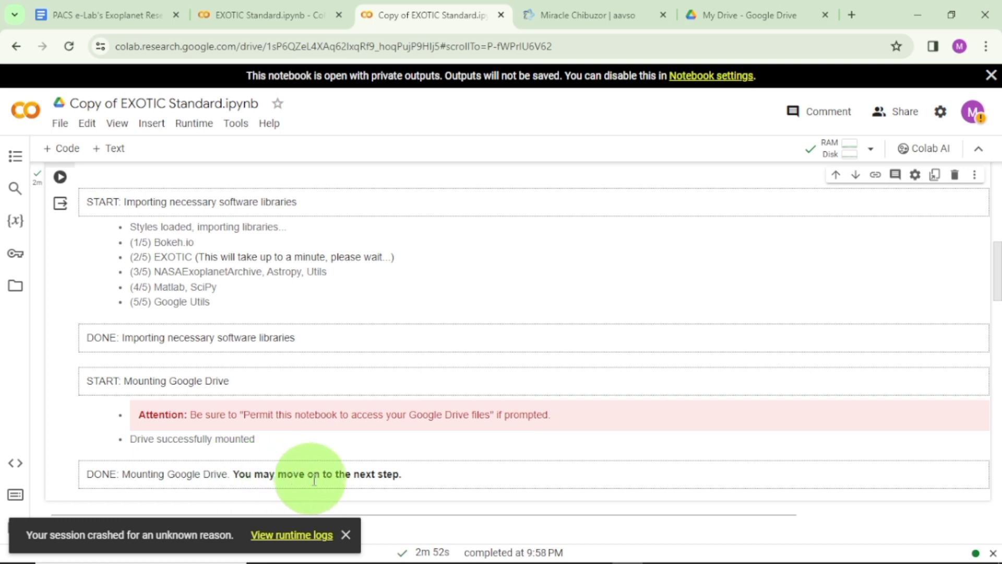
{"action": "scroll", "coordinate": [376, 465], "scroll_direction": "up", "scroll_amount": 3}
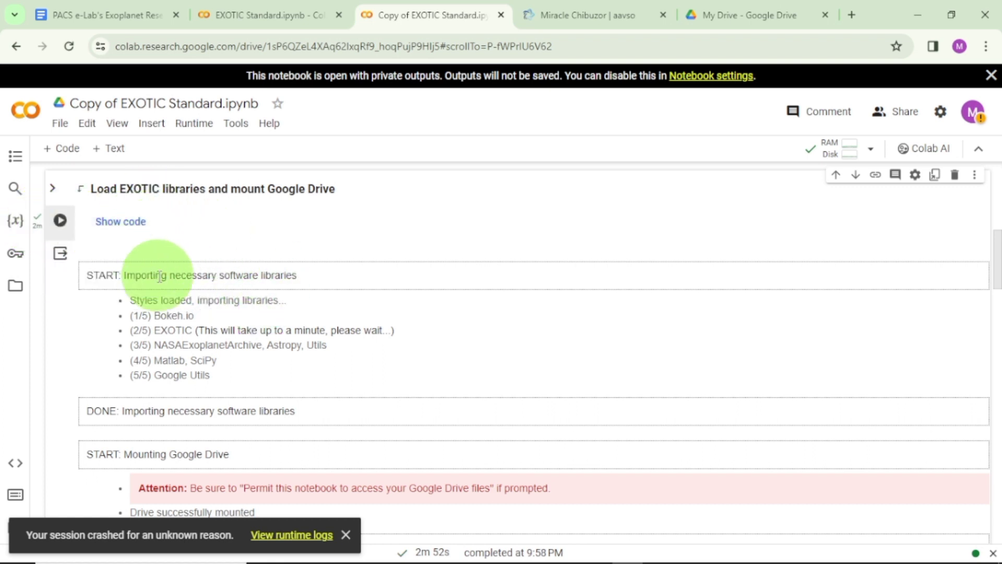
{"action": "scroll", "coordinate": [219, 318], "scroll_direction": "down", "scroll_amount": 5}
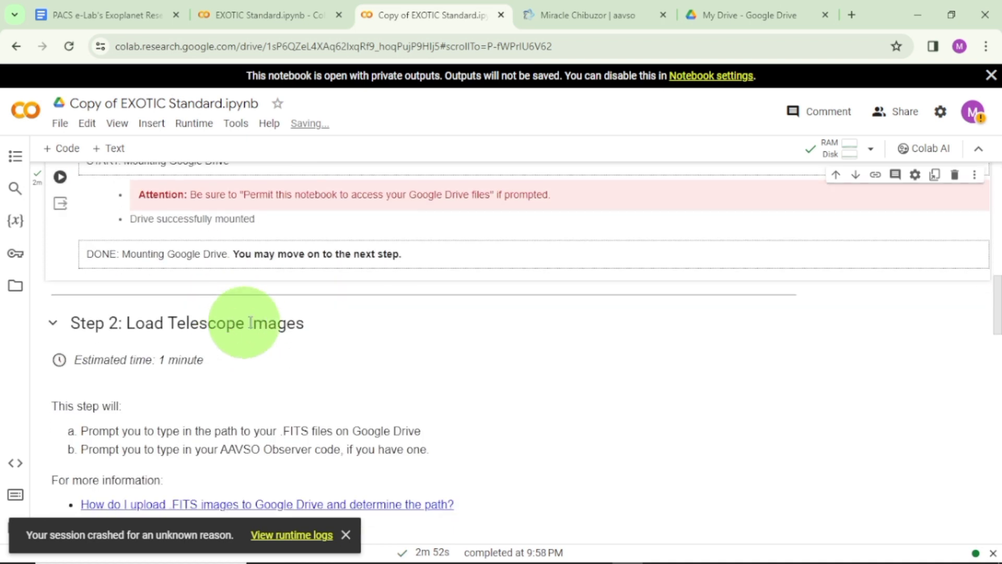
{"action": "scroll", "coordinate": [253, 324], "scroll_direction": "down", "scroll_amount": 1}
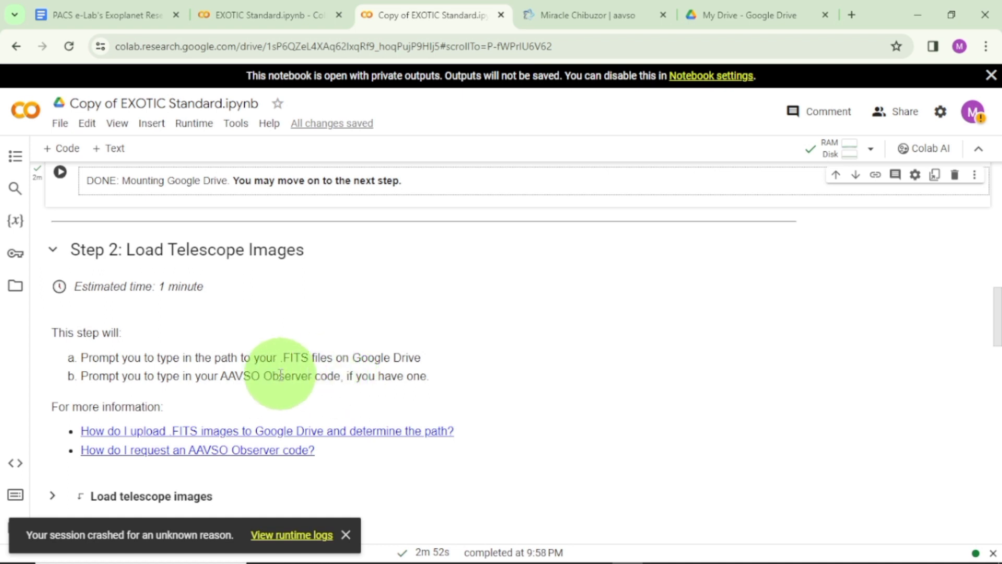
{"action": "left_click", "coordinate": [15, 286]}
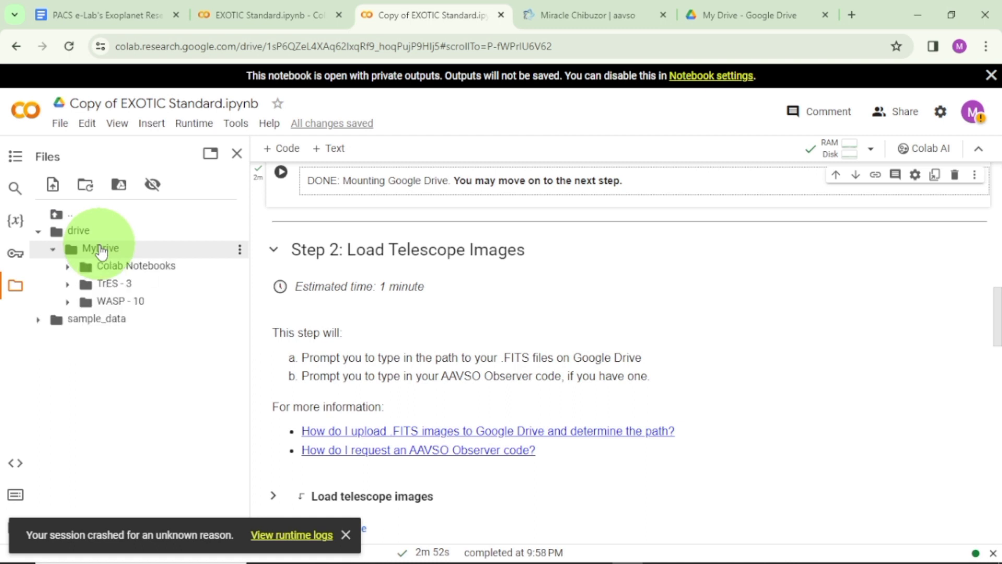
{"action": "left_click", "coordinate": [150, 291]}
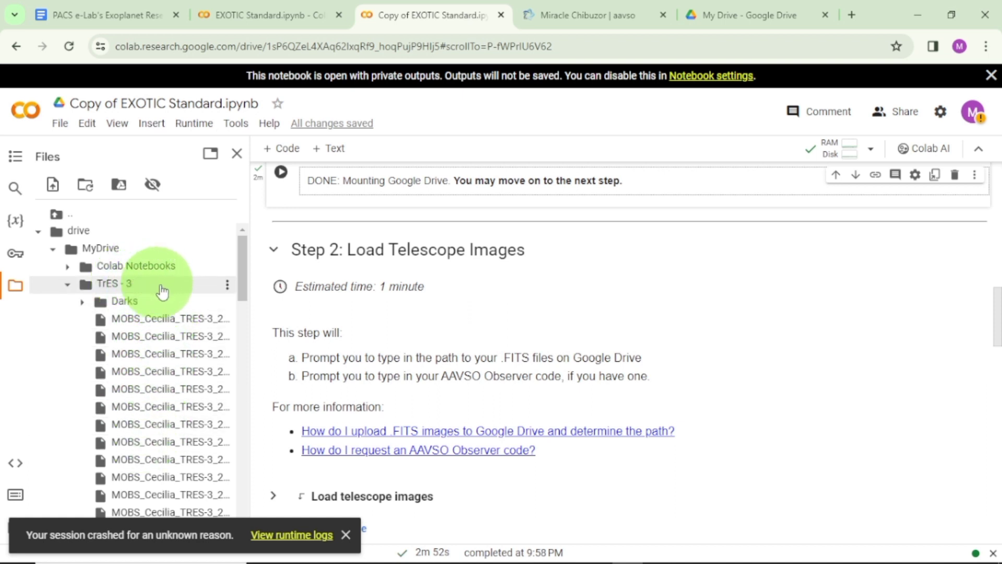
{"action": "left_click", "coordinate": [227, 287]}
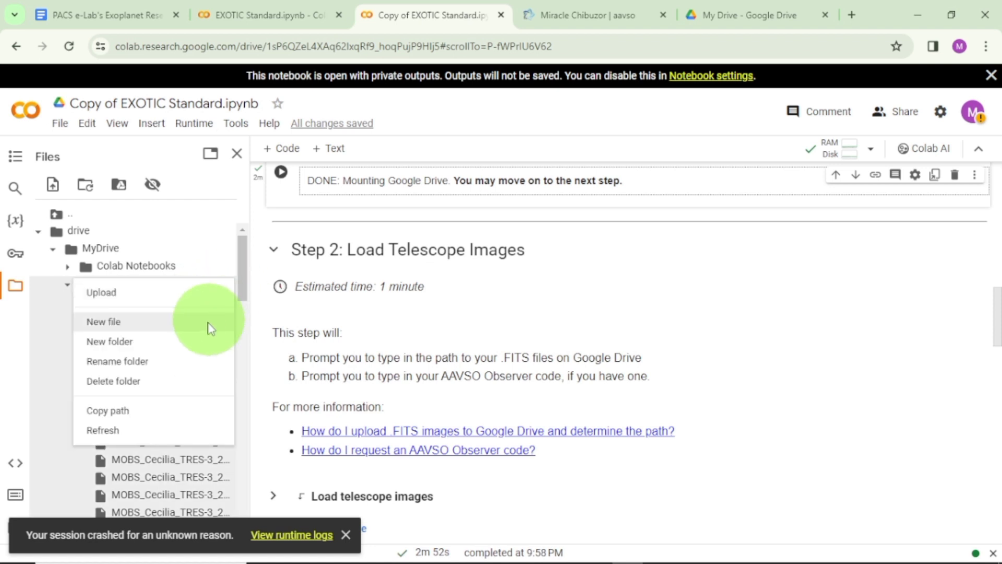
{"action": "left_click", "coordinate": [163, 412]}
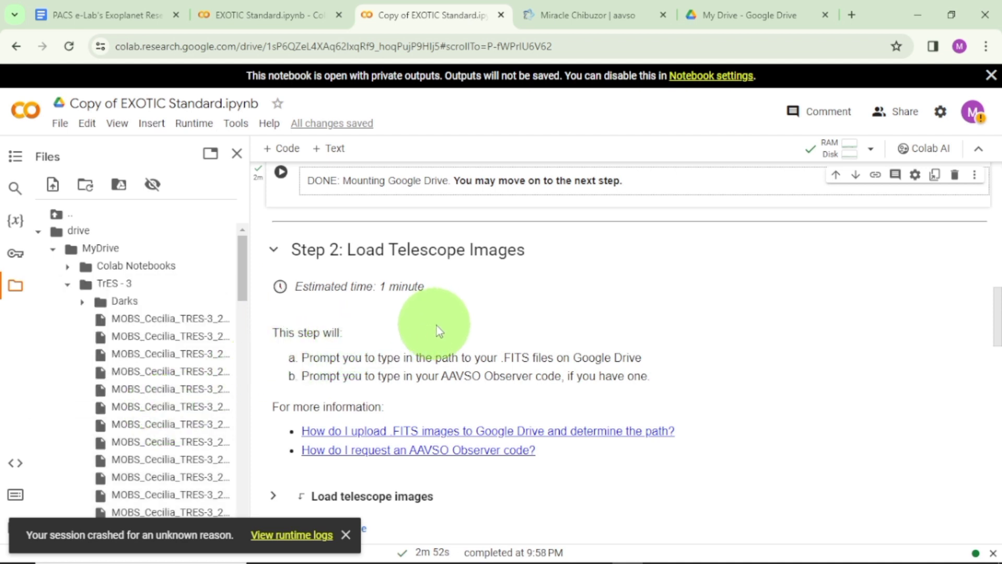
Run the Load telescope images cell and submit /content/drive/MyDrive/TrES - 3 as the path to the .FITS images.
{"action": "scroll", "coordinate": [458, 326], "scroll_direction": "down", "scroll_amount": 4}
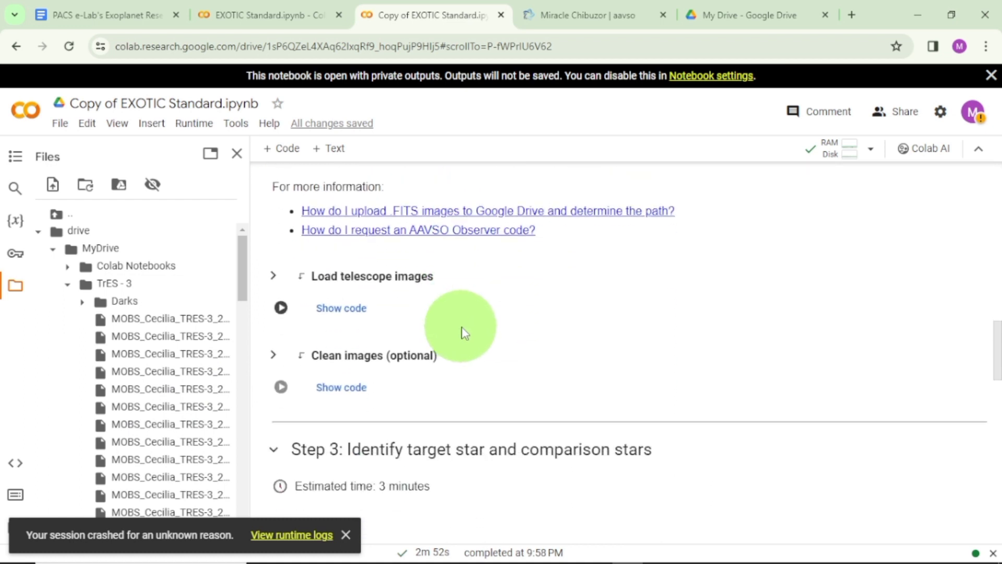
{"action": "scroll", "coordinate": [464, 332], "scroll_direction": "up", "scroll_amount": 4}
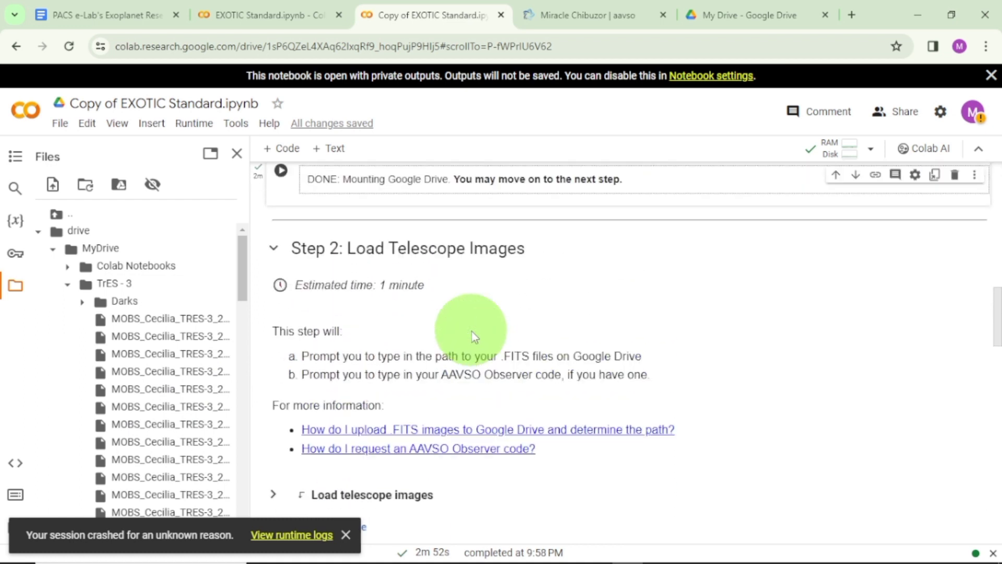
{"action": "scroll", "coordinate": [472, 334], "scroll_direction": "down", "scroll_amount": 4}
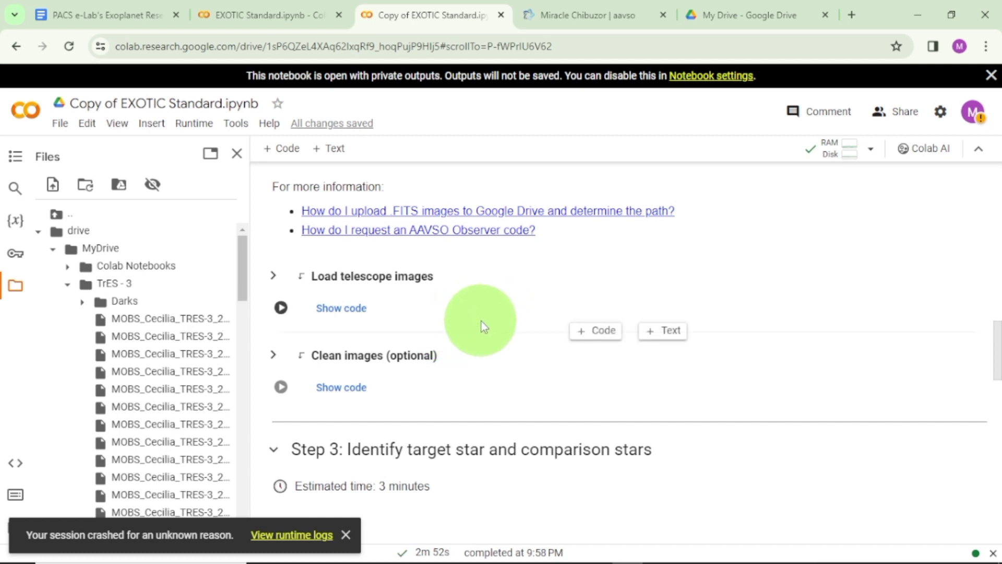
{"action": "left_click", "coordinate": [281, 308]}
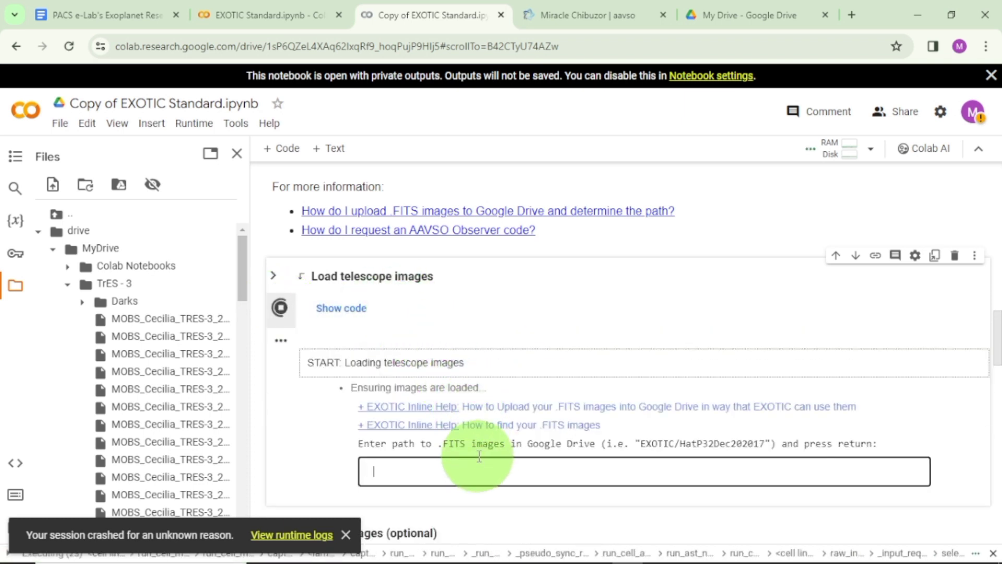
{"action": "scroll", "coordinate": [470, 459], "scroll_direction": "down", "scroll_amount": 1}
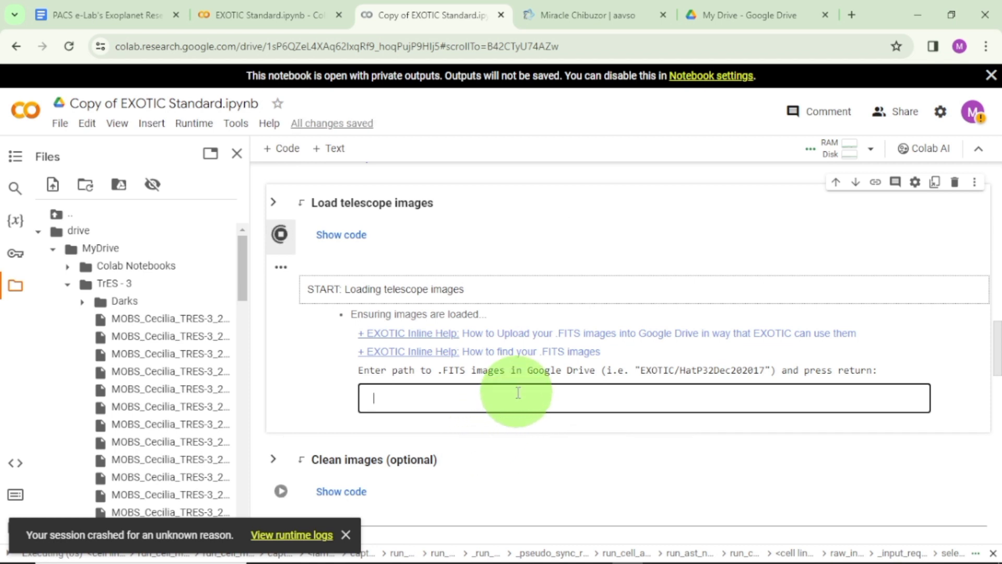
{"action": "key", "text": "ctrl+v"}
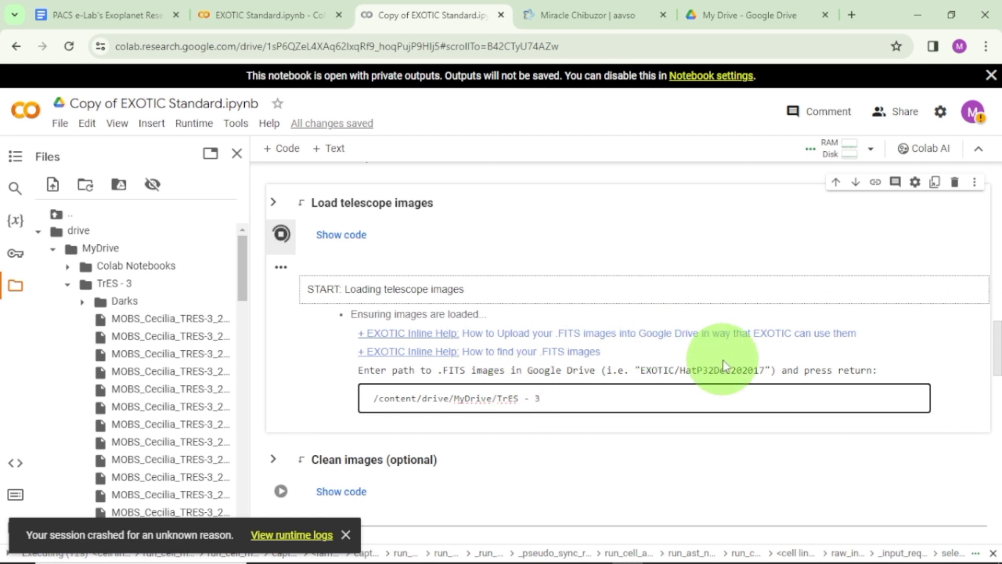
{"action": "key", "text": "Return"}
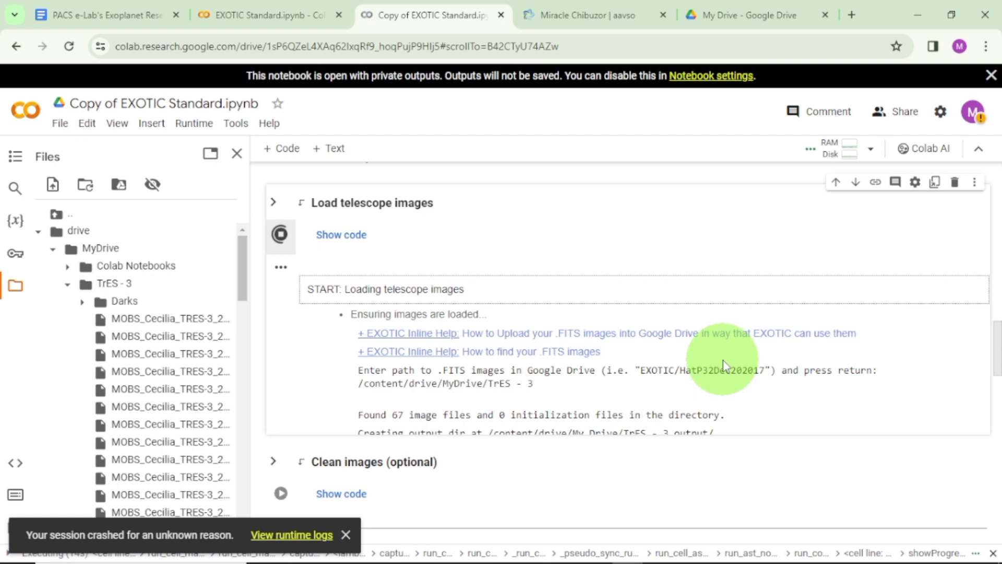
Submit TrES-3b as the exoplanet target name for downloading the planetary parameters.
{"action": "scroll", "coordinate": [694, 365], "scroll_direction": "down", "scroll_amount": 3}
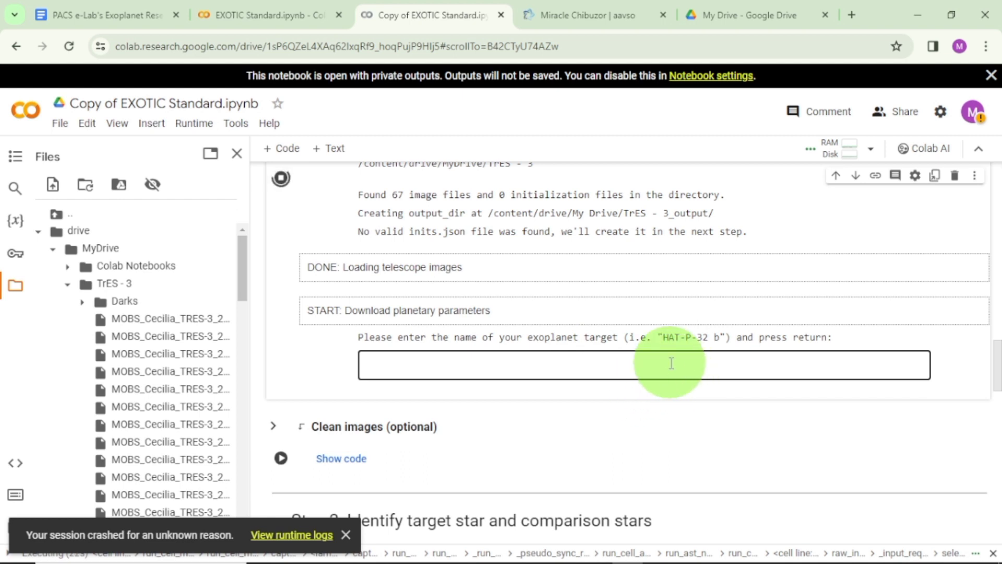
{"action": "scroll", "coordinate": [679, 366], "scroll_direction": "up", "scroll_amount": 3}
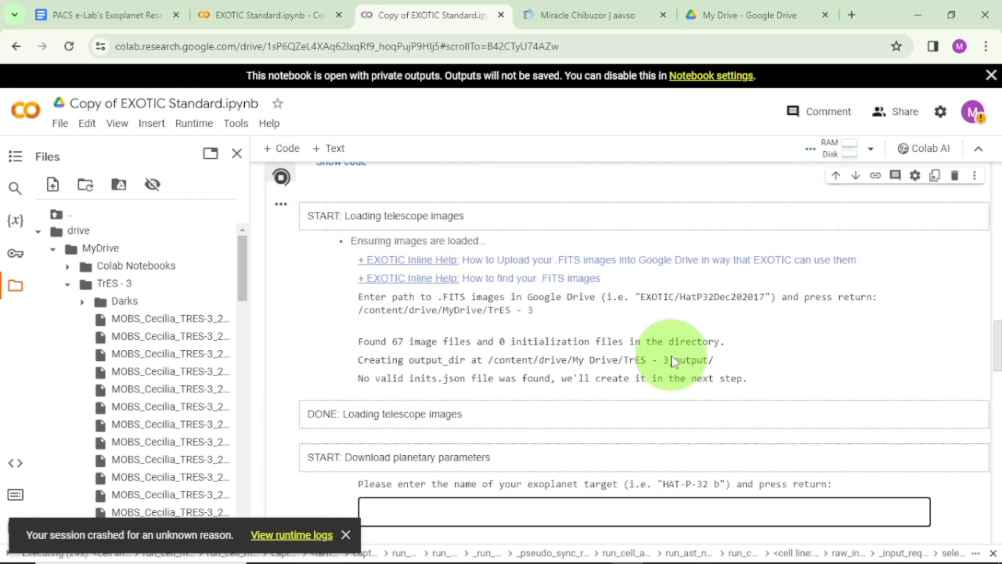
{"action": "scroll", "coordinate": [673, 360], "scroll_direction": "up", "scroll_amount": 3}
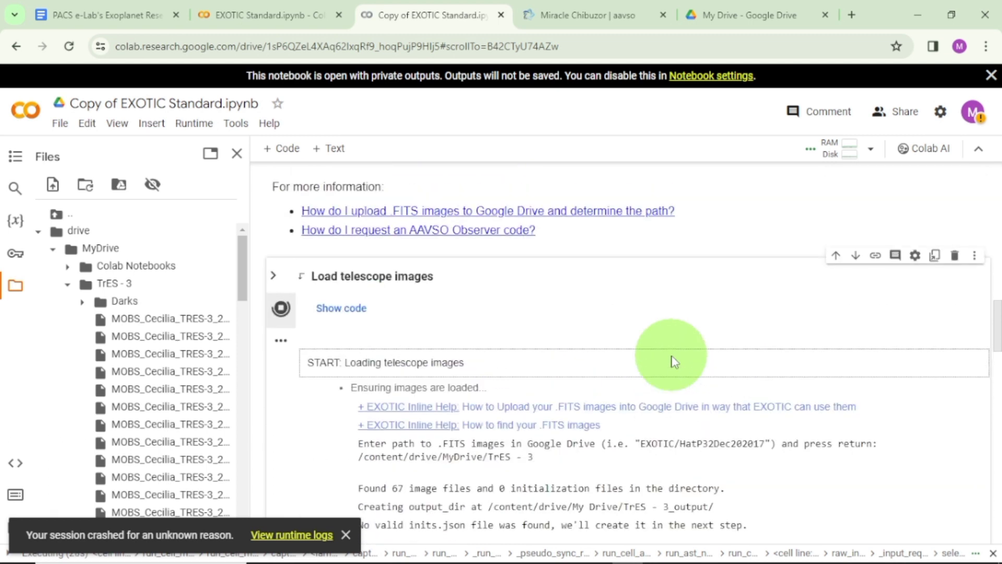
{"action": "scroll", "coordinate": [673, 360], "scroll_direction": "down", "scroll_amount": 5}
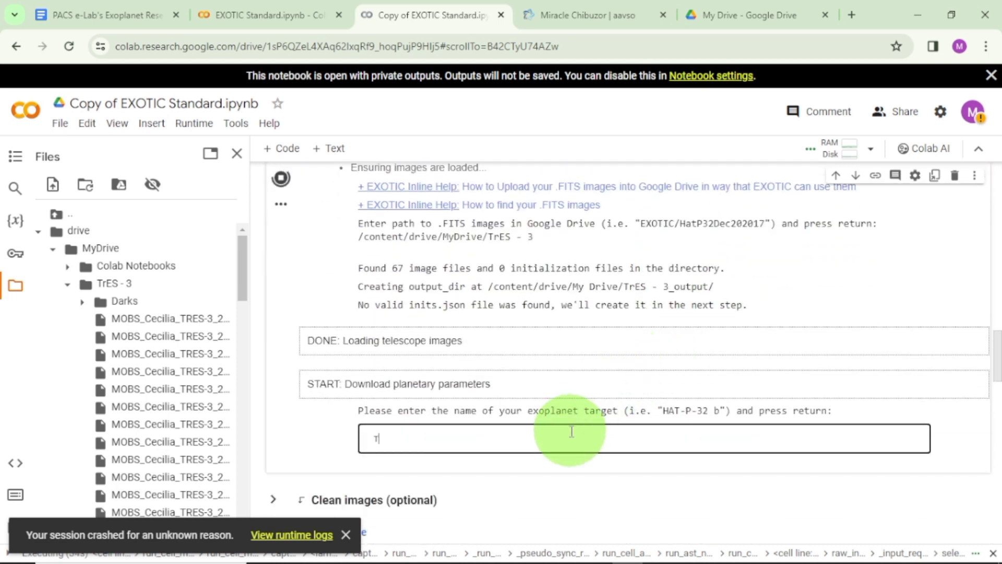
{"action": "type", "text": "rES-3b"}
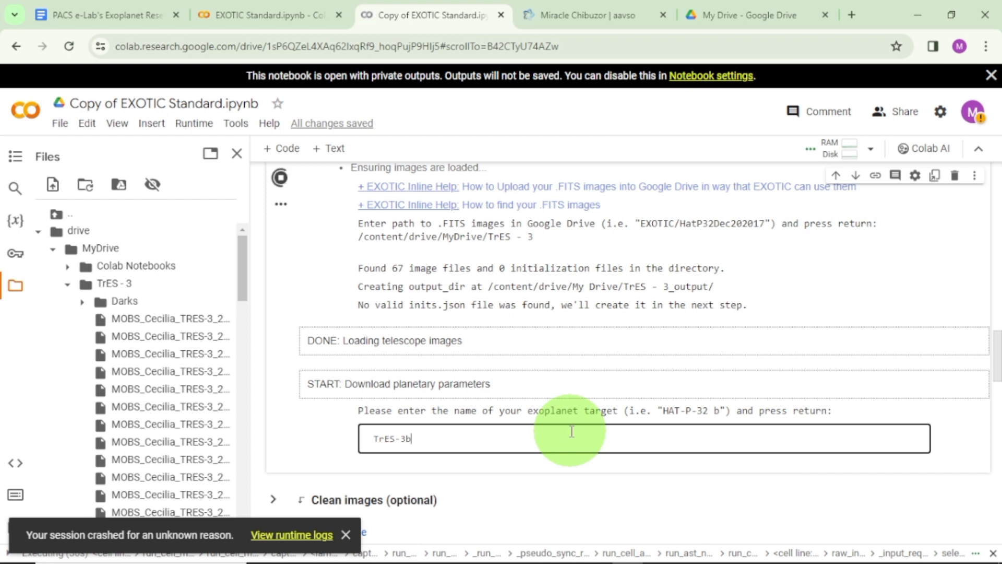
{"action": "key", "text": "Return"}
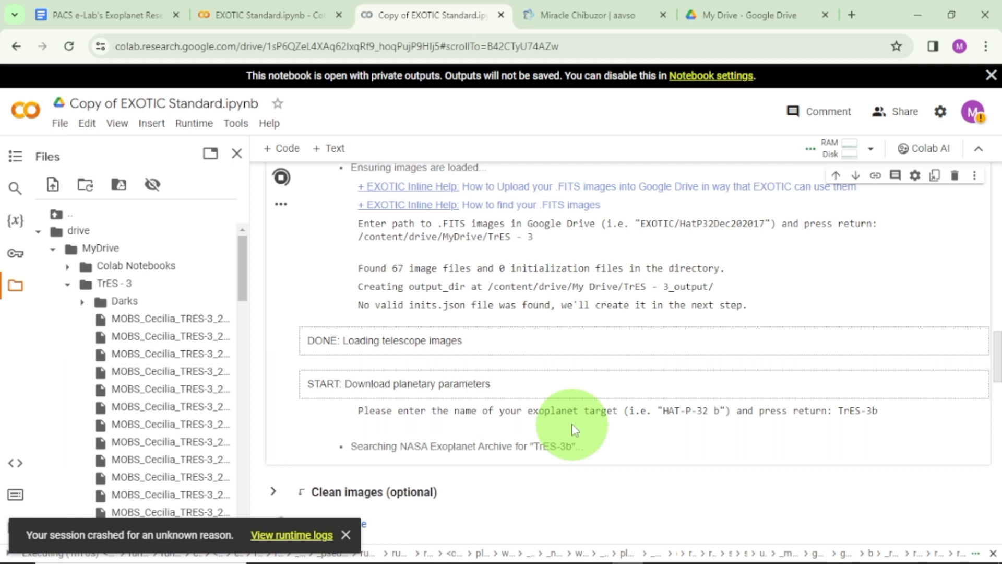
Look up the AAVSO Observer code on the open AAVSO profile page and submit it as the notebook's primary observer code.
{"action": "scroll", "coordinate": [569, 420], "scroll_direction": "down", "scroll_amount": 3}
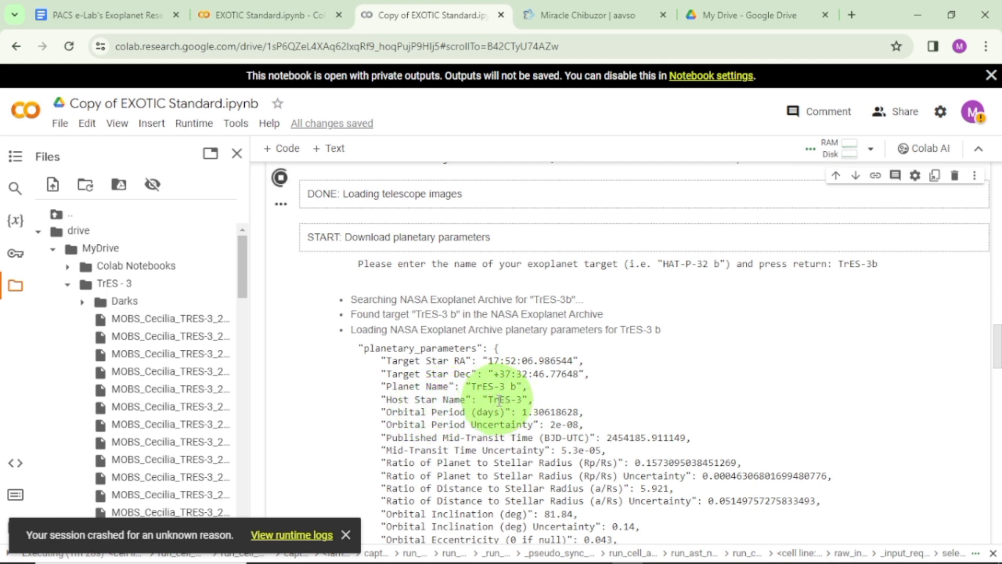
{"action": "scroll", "coordinate": [499, 400], "scroll_direction": "down", "scroll_amount": 8}
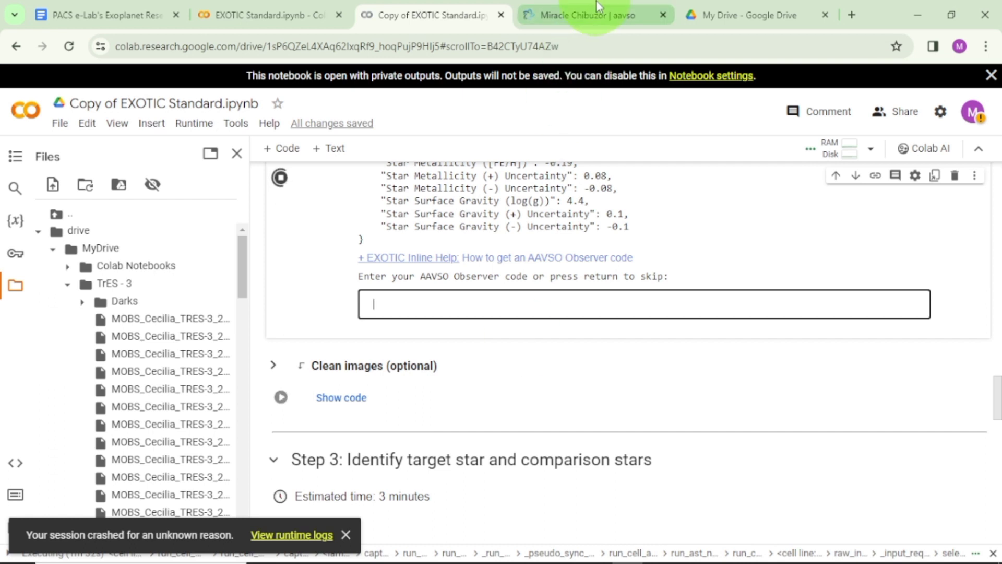
{"action": "left_click", "coordinate": [589, 12]}
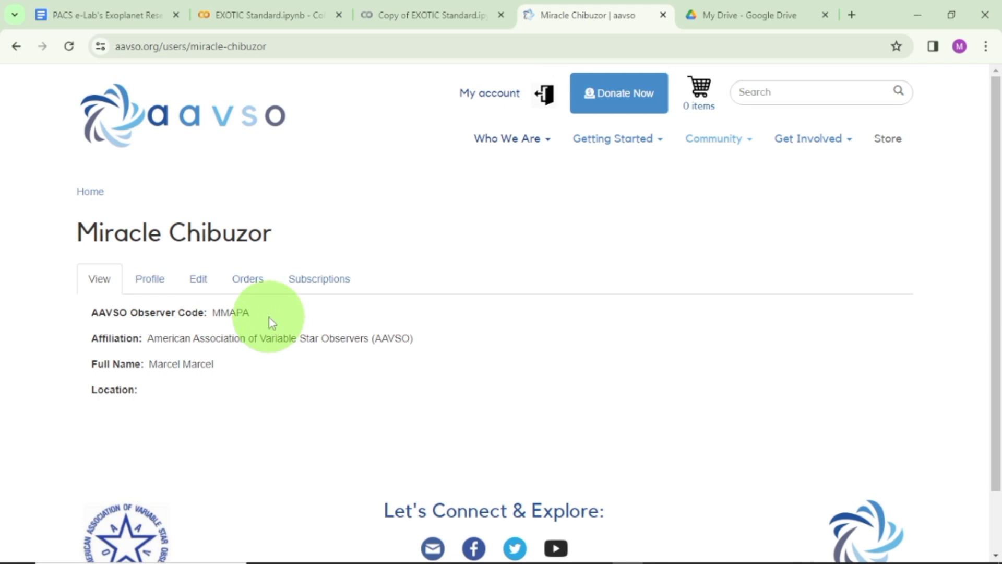
{"action": "left_click", "coordinate": [427, 12]}
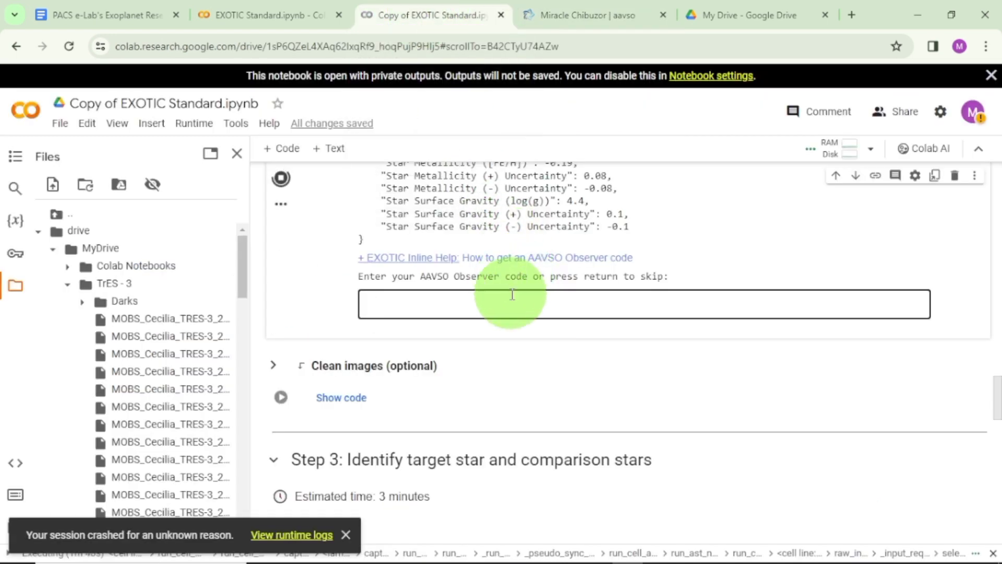
{"action": "type", "text": "MMAPA"}
{"action": "key", "text": "Return"}
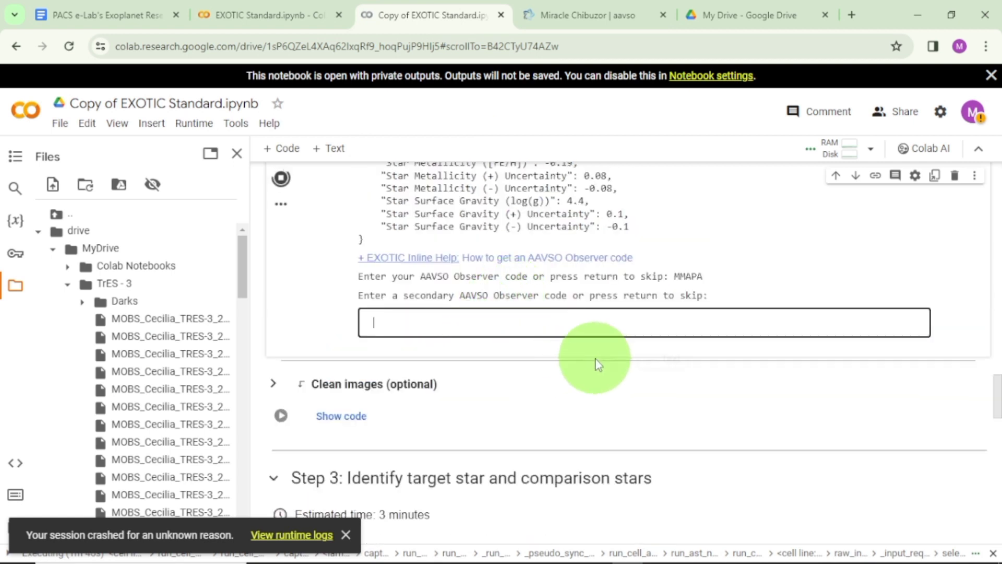
Submit the same AAVSO Observer code as the secondary observer code.
{"action": "type", "text": "MM"}
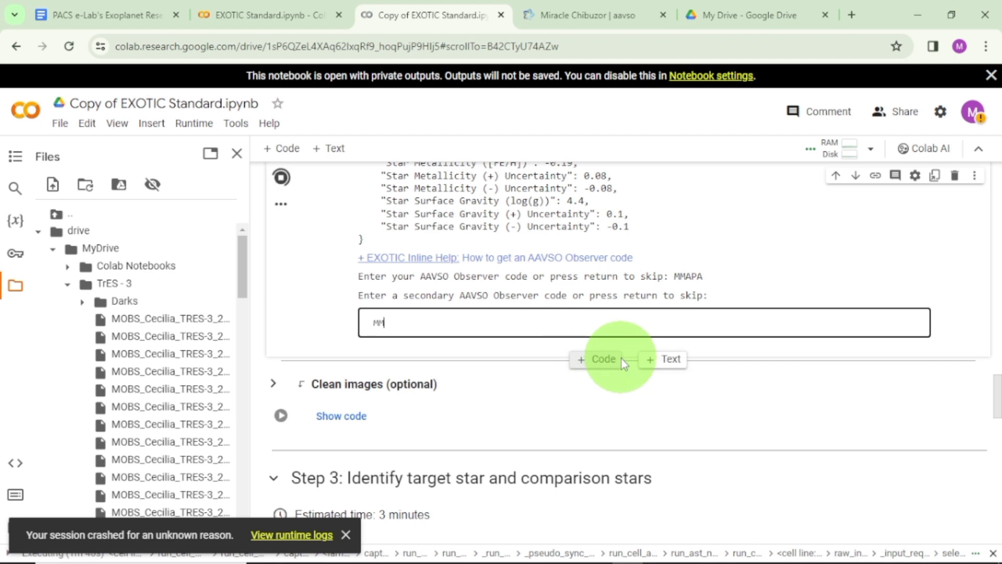
{"action": "type", "text": "APA"}
{"action": "key", "text": "Return"}
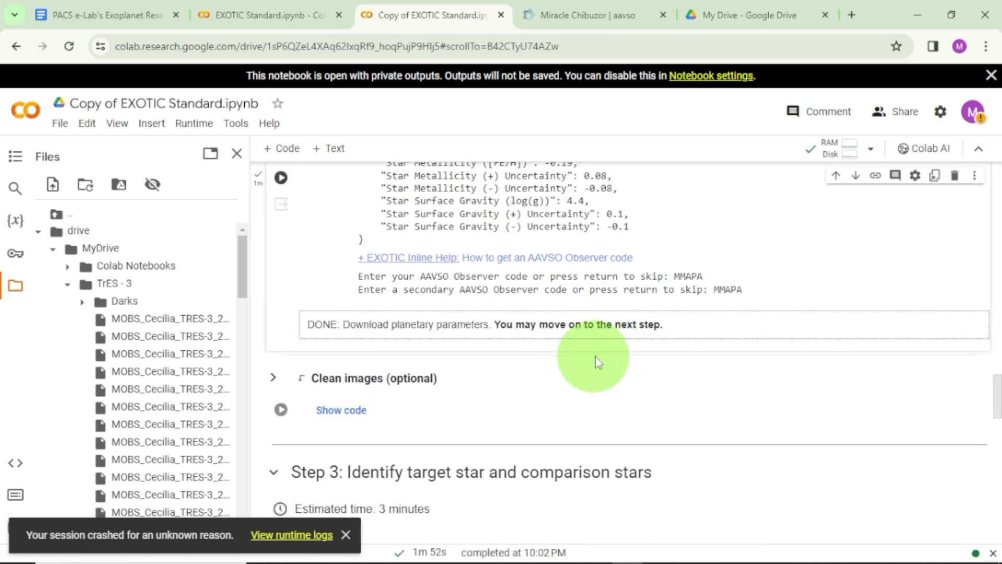
Close the file browser, run the Clean images (optional) cell and answer Y to manually checking image quality.
{"action": "left_click", "coordinate": [239, 158]}
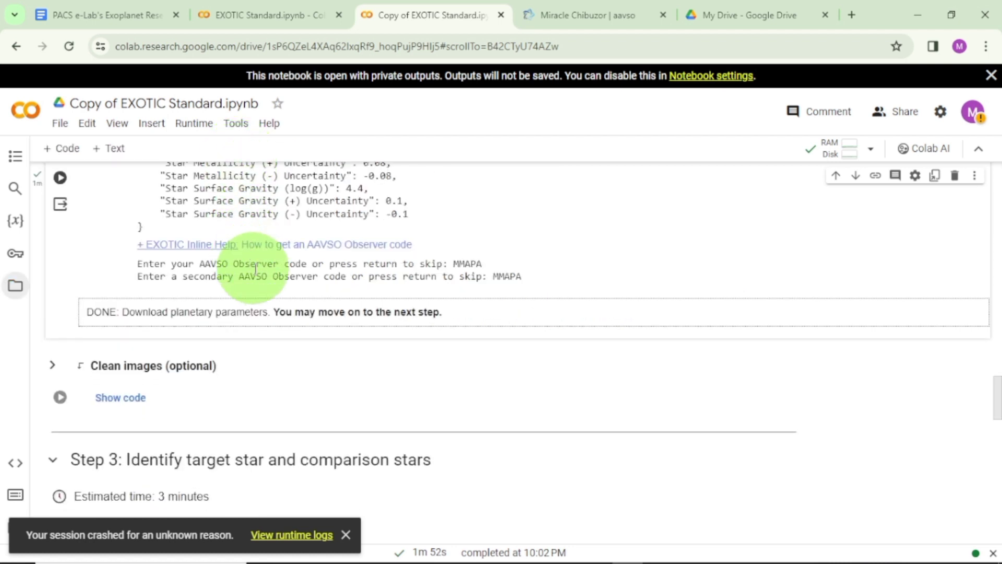
{"action": "scroll", "coordinate": [257, 273], "scroll_direction": "down", "scroll_amount": 2}
{"action": "scroll", "coordinate": [265, 268], "scroll_direction": "up", "scroll_amount": 2}
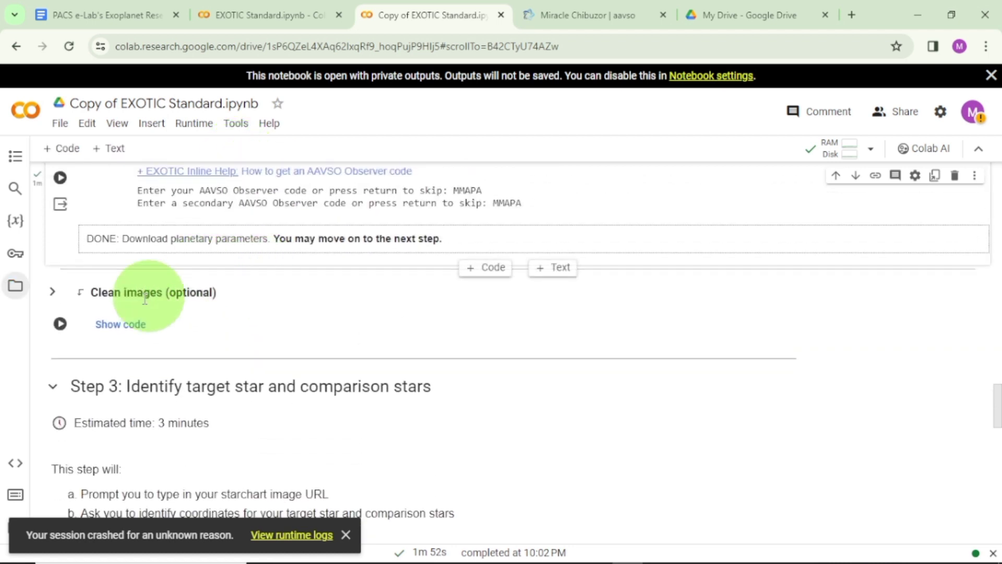
{"action": "left_click", "coordinate": [60, 325]}
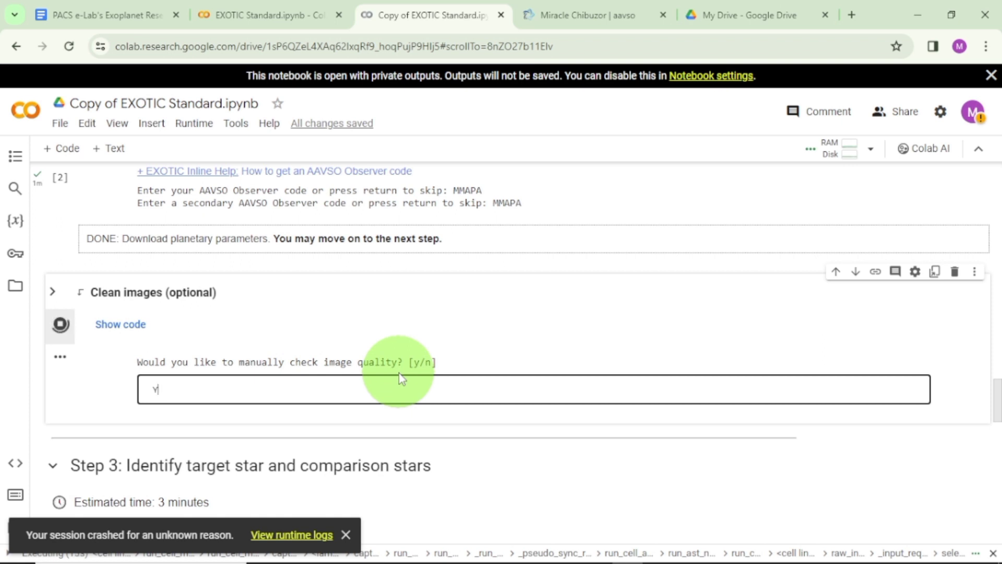
{"action": "key", "text": "Return"}
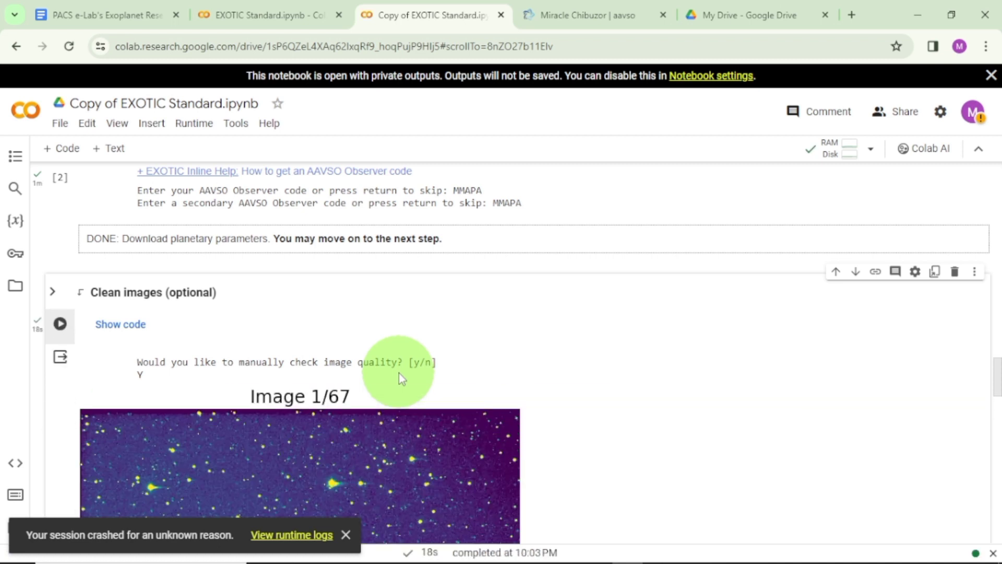
Inspect the quality of the first telescope image in the Clean images output and keep the image.
{"action": "scroll", "coordinate": [330, 374], "scroll_direction": "down", "scroll_amount": 1}
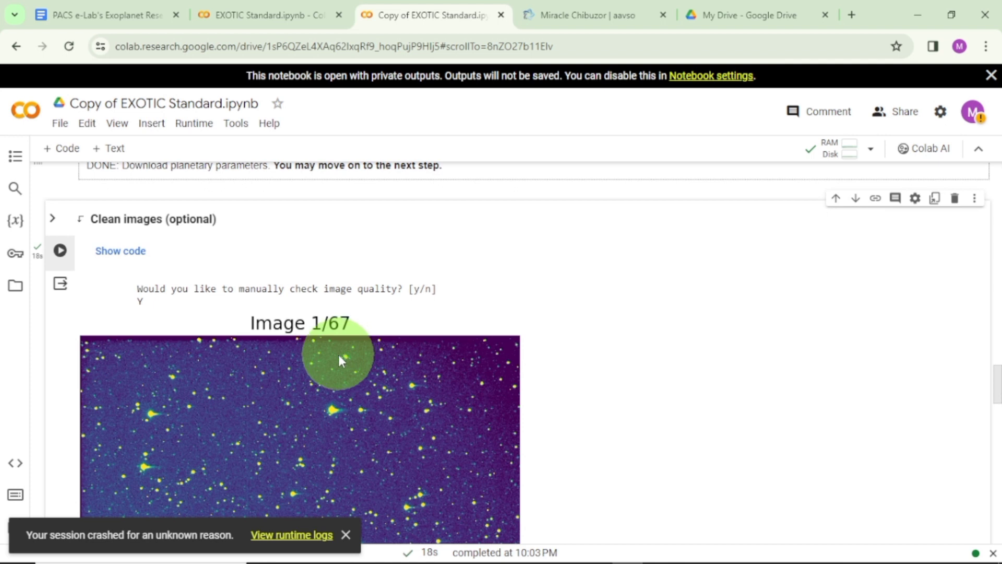
{"action": "scroll", "coordinate": [339, 355], "scroll_direction": "down", "scroll_amount": 2}
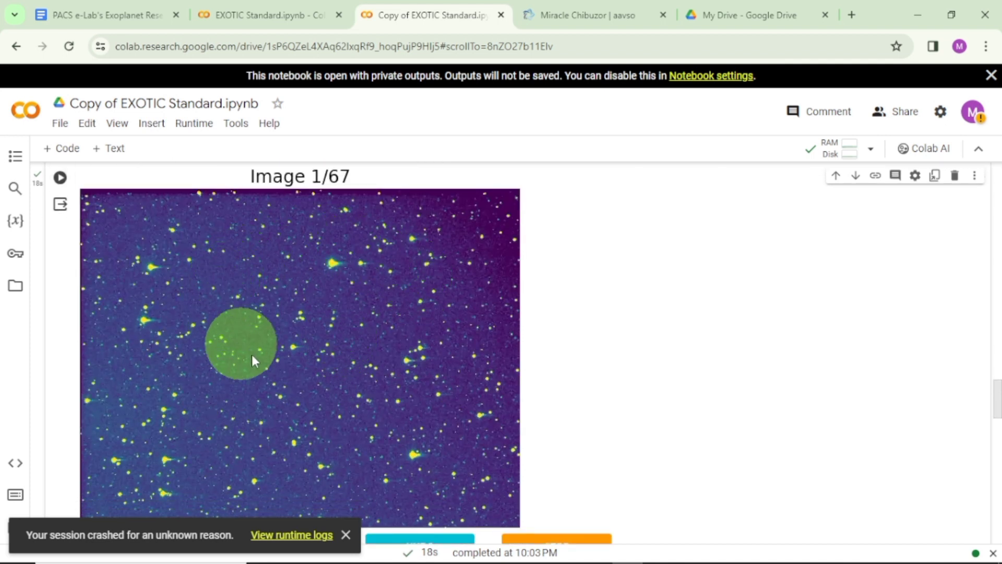
{"action": "scroll", "coordinate": [266, 321], "scroll_direction": "down", "scroll_amount": 2}
{"action": "scroll", "coordinate": [266, 326], "scroll_direction": "up", "scroll_amount": 1}
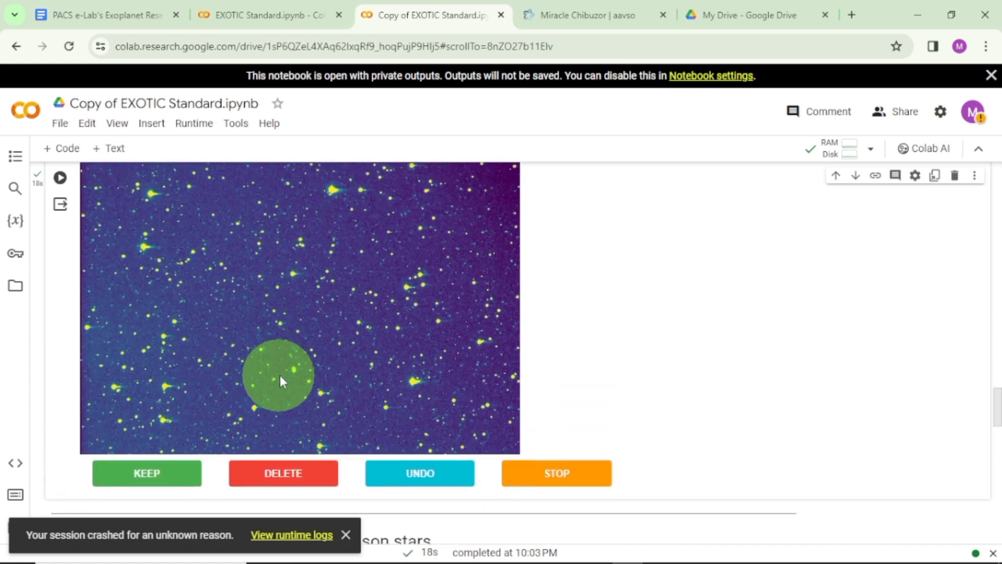
{"action": "scroll", "coordinate": [279, 374], "scroll_direction": "up", "scroll_amount": 1}
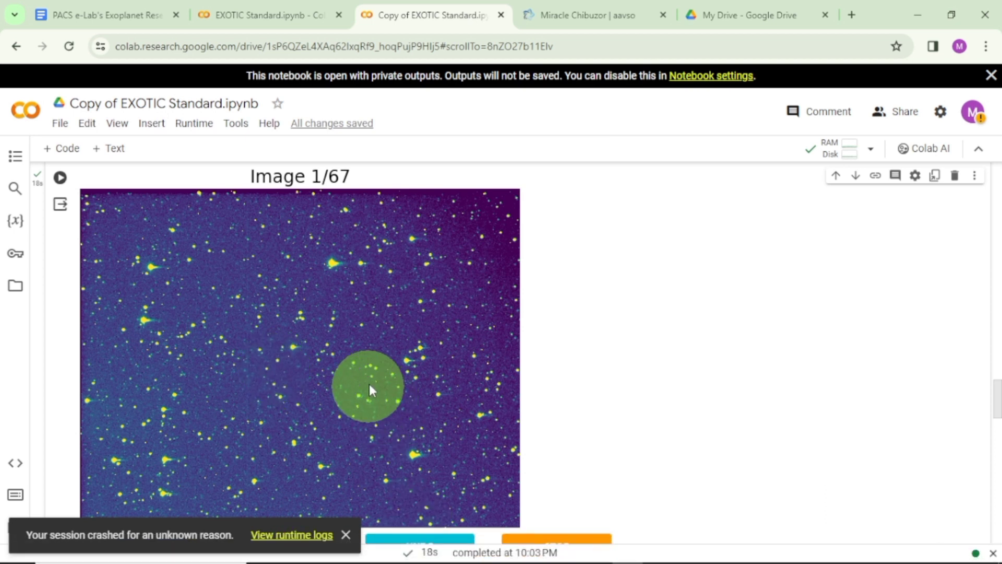
{"action": "scroll", "coordinate": [358, 372], "scroll_direction": "down", "scroll_amount": 1}
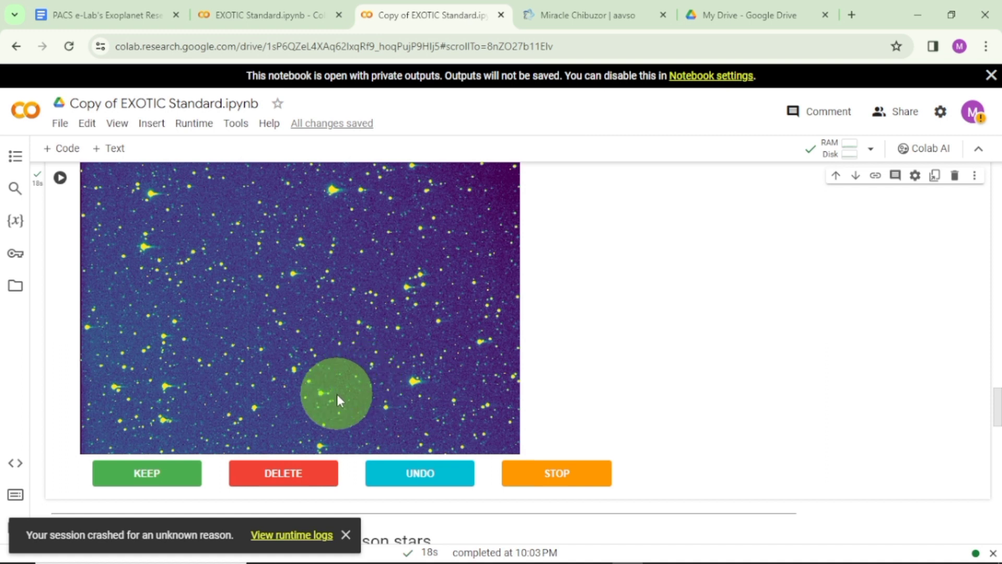
{"action": "scroll", "coordinate": [336, 393], "scroll_direction": "up", "scroll_amount": 1}
{"action": "scroll", "coordinate": [336, 392], "scroll_direction": "down", "scroll_amount": 1}
{"action": "scroll", "coordinate": [341, 353], "scroll_direction": "up", "scroll_amount": 1}
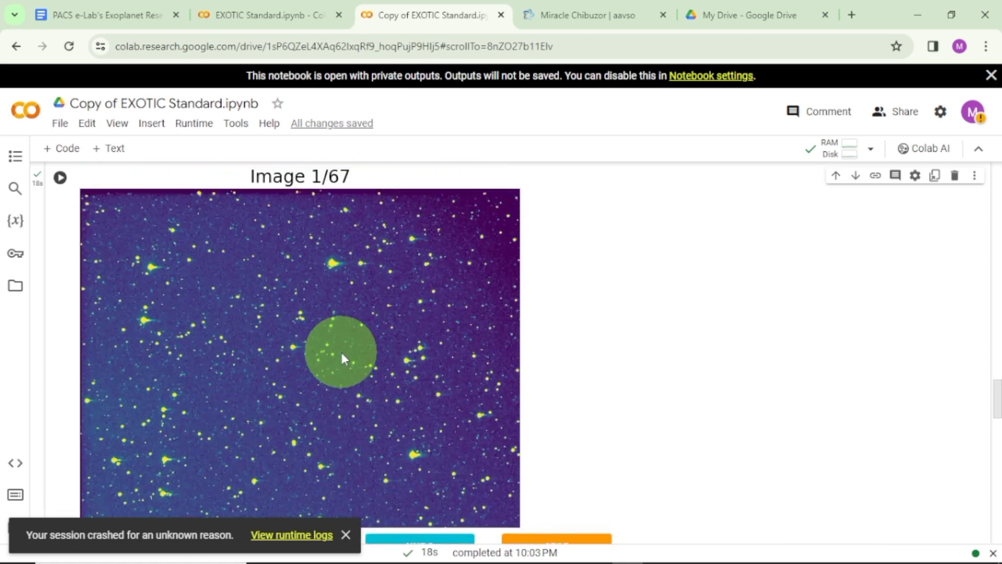
{"action": "scroll", "coordinate": [343, 353], "scroll_direction": "down", "scroll_amount": 1}
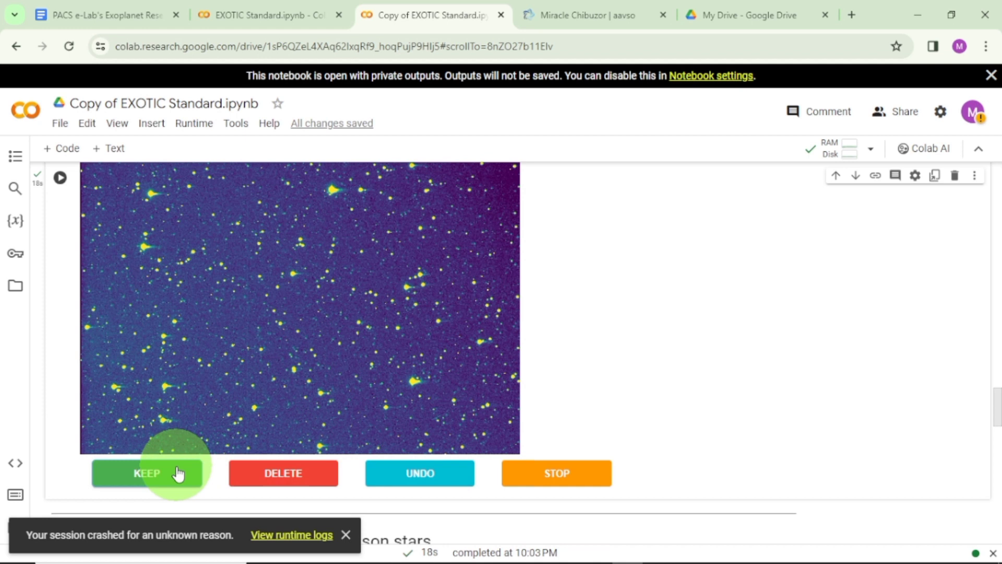
{"action": "scroll", "coordinate": [195, 454], "scroll_direction": "up", "scroll_amount": 1}
{"action": "scroll", "coordinate": [287, 406], "scroll_direction": "up", "scroll_amount": 2}
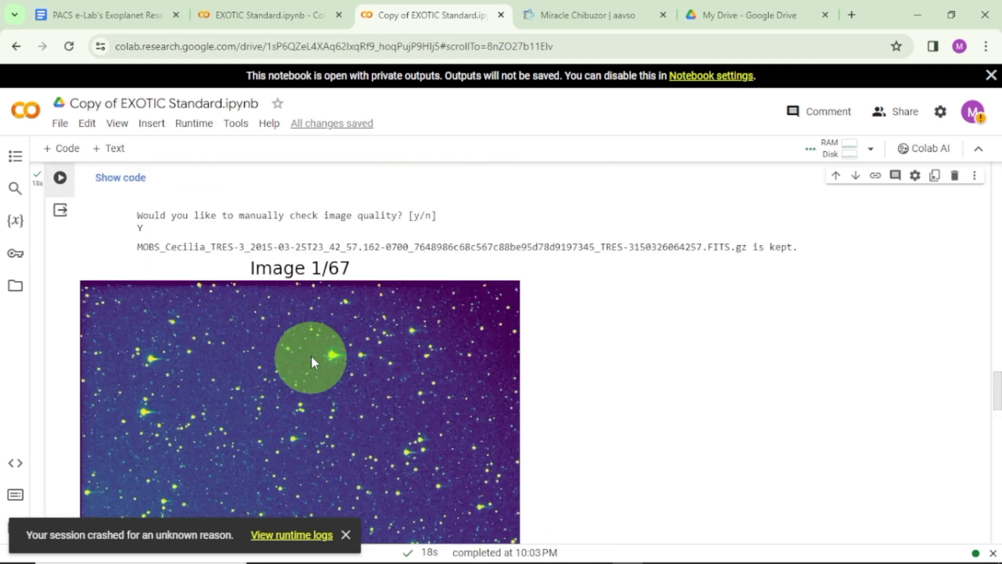
Check telescope images 2 to 5 one after another and mark each as kept.
{"action": "scroll", "coordinate": [329, 332], "scroll_direction": "down", "scroll_amount": 1}
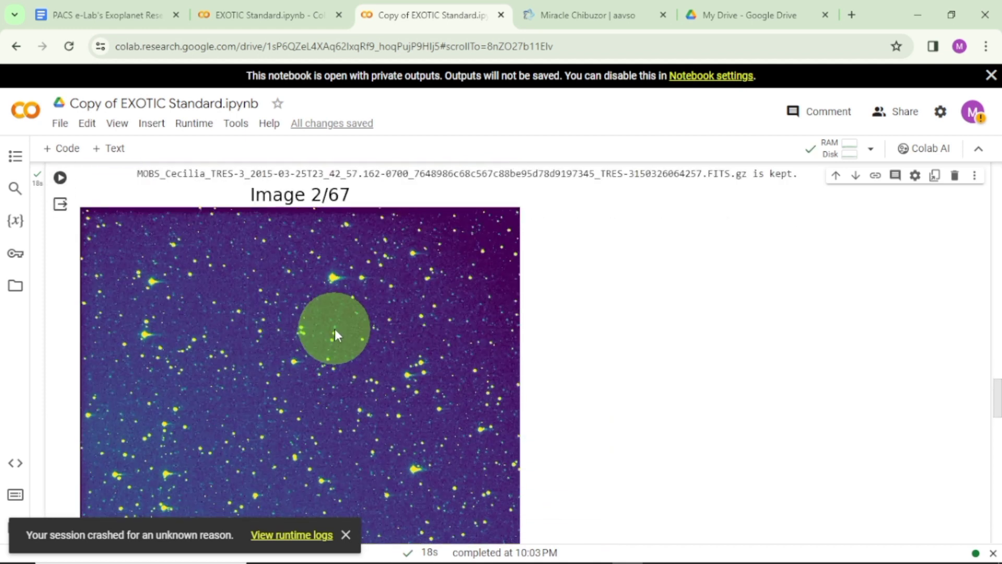
{"action": "scroll", "coordinate": [334, 271], "scroll_direction": "down", "scroll_amount": 2}
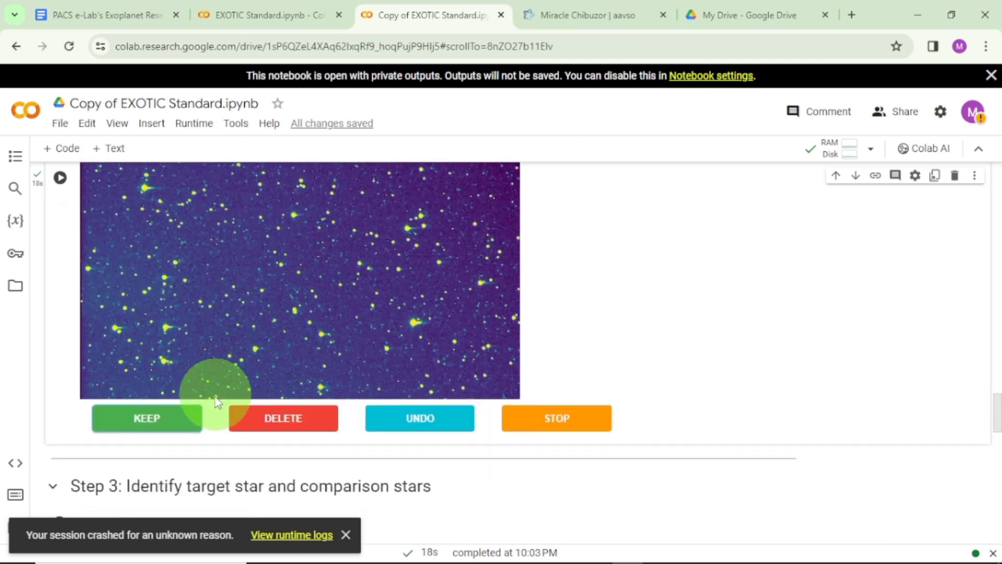
{"action": "left_click", "coordinate": [178, 422]}
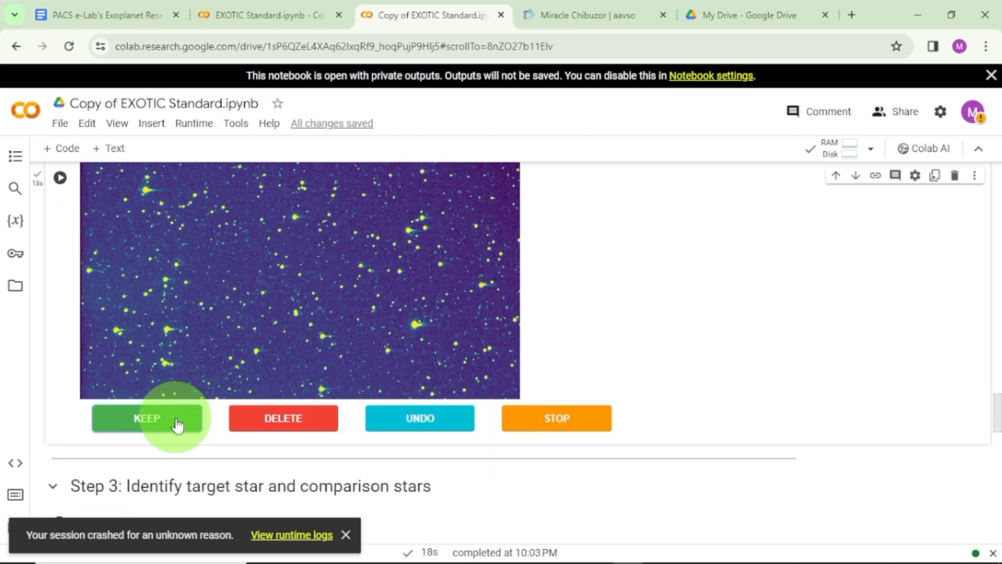
{"action": "scroll", "coordinate": [209, 367], "scroll_direction": "down", "scroll_amount": 2}
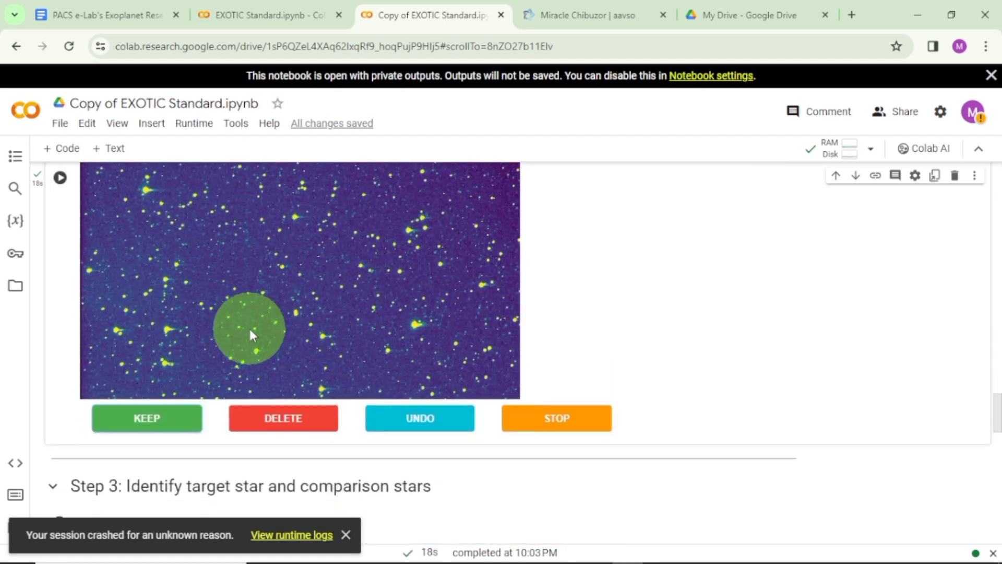
{"action": "left_click", "coordinate": [150, 419]}
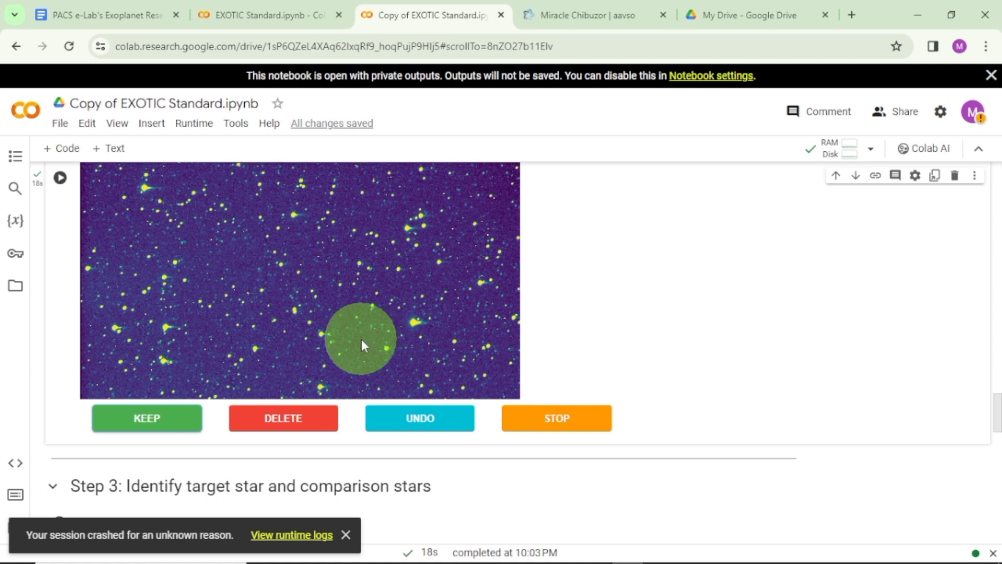
{"action": "left_click", "coordinate": [173, 421]}
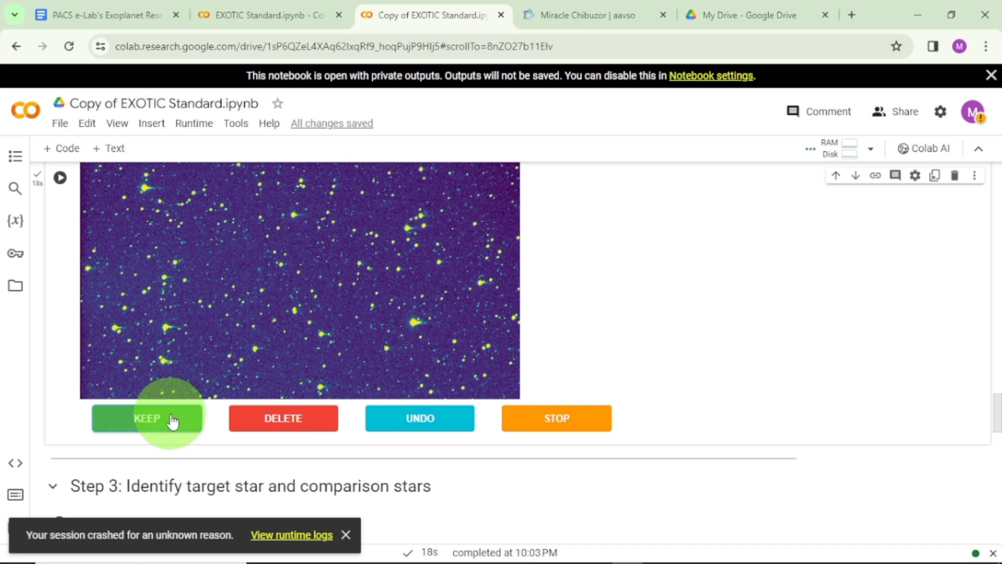
{"action": "left_click", "coordinate": [174, 421]}
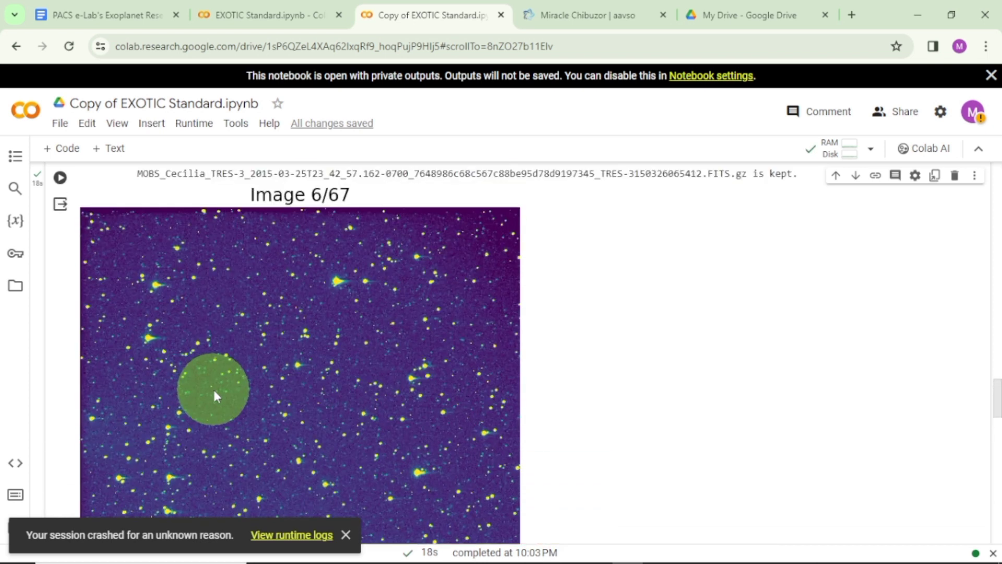
Read the Step 3 introduction on identifying target and comparison stars, down to the telescope and star fields.
{"action": "scroll", "coordinate": [212, 388], "scroll_direction": "down", "scroll_amount": 2}
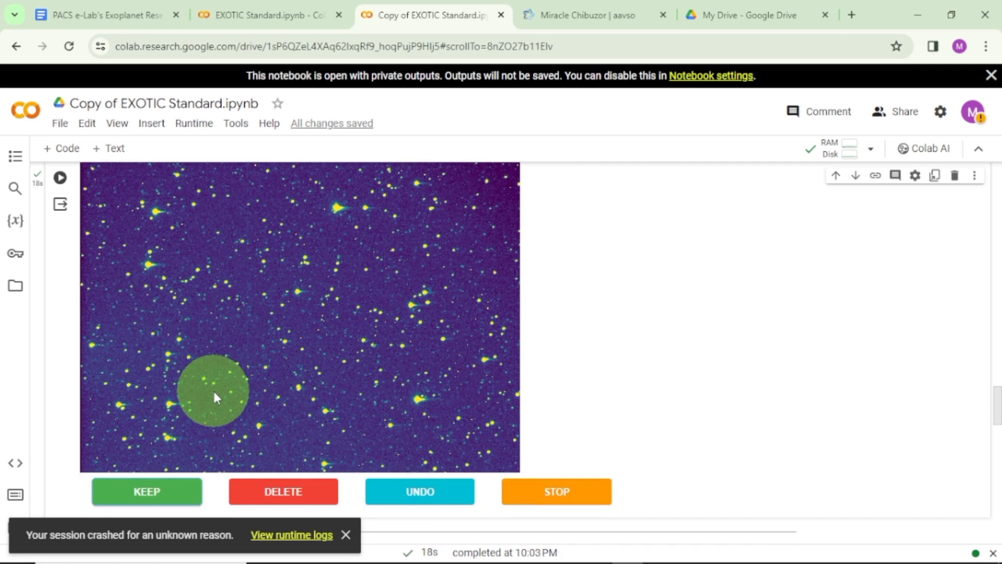
{"action": "scroll", "coordinate": [214, 392], "scroll_direction": "down", "scroll_amount": 1}
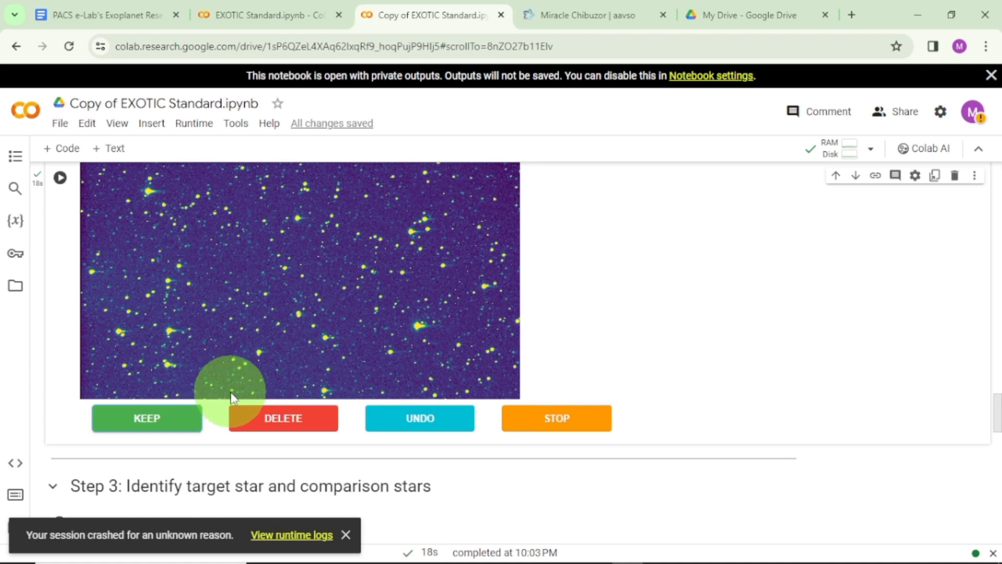
{"action": "scroll", "coordinate": [232, 398], "scroll_direction": "down", "scroll_amount": 3}
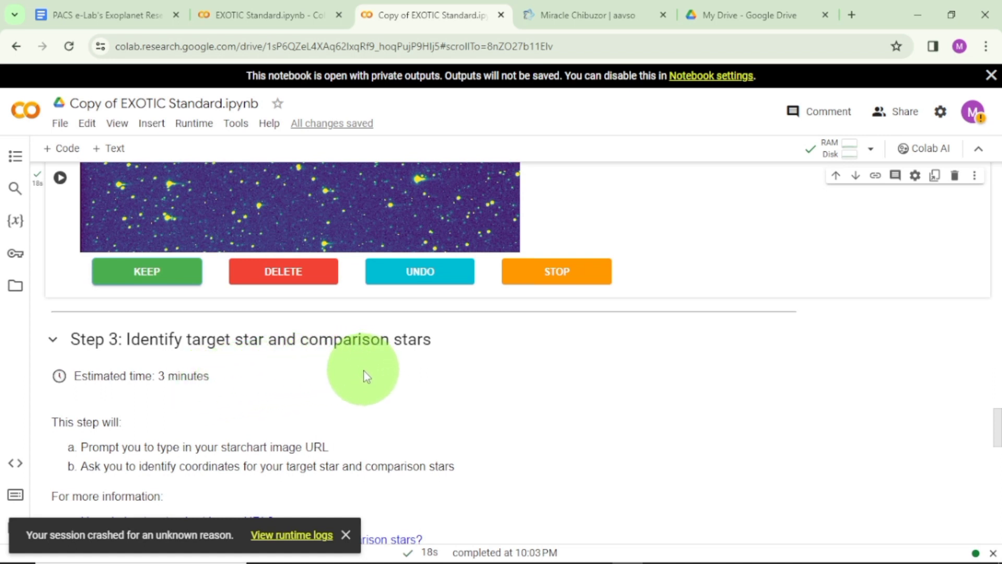
{"action": "scroll", "coordinate": [364, 370], "scroll_direction": "down", "scroll_amount": 2}
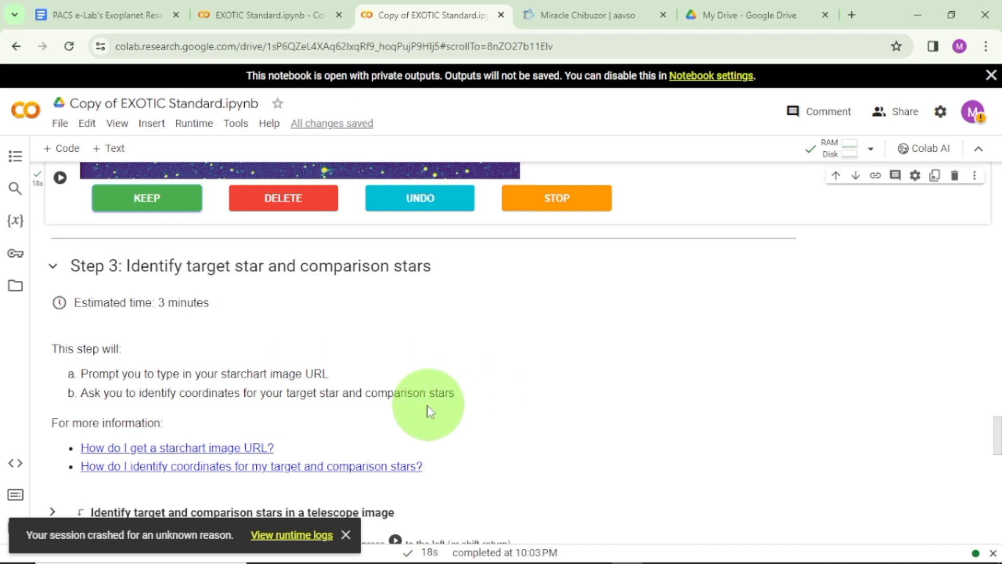
{"action": "scroll", "coordinate": [379, 434], "scroll_direction": "down", "scroll_amount": 1}
{"action": "scroll", "coordinate": [379, 433], "scroll_direction": "down", "scroll_amount": 1}
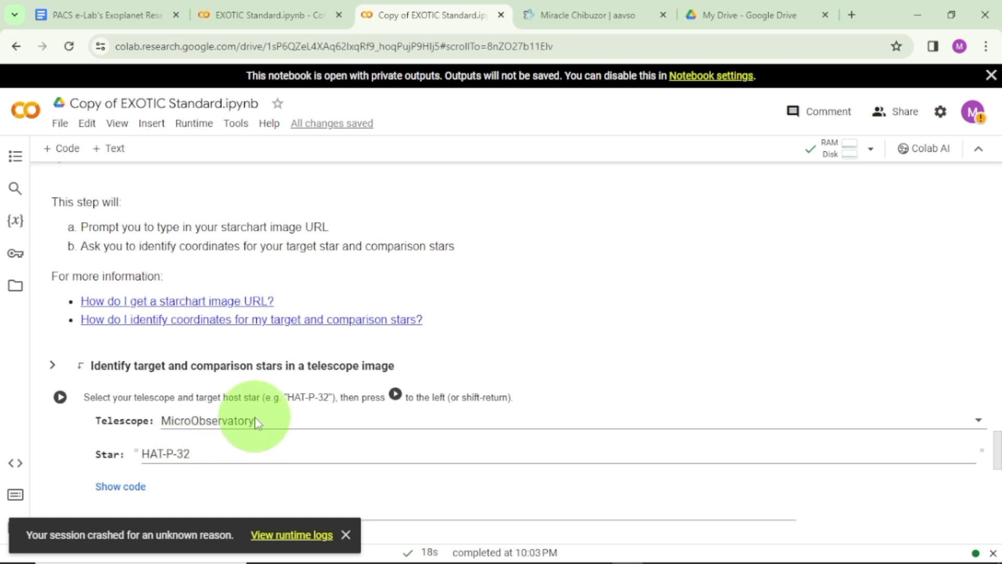
Copy the host star name TrES-3 from the planetary parameters output.
{"action": "scroll", "coordinate": [314, 381], "scroll_direction": "up", "scroll_amount": 20}
{"action": "scroll", "coordinate": [314, 386], "scroll_direction": "up", "scroll_amount": 5}
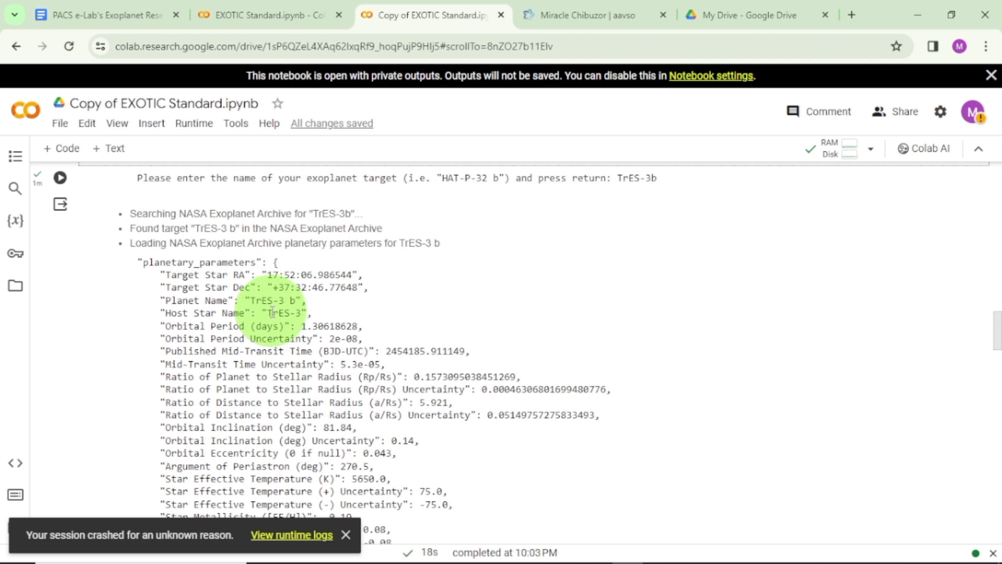
{"action": "double_click", "coordinate": [298, 312]}
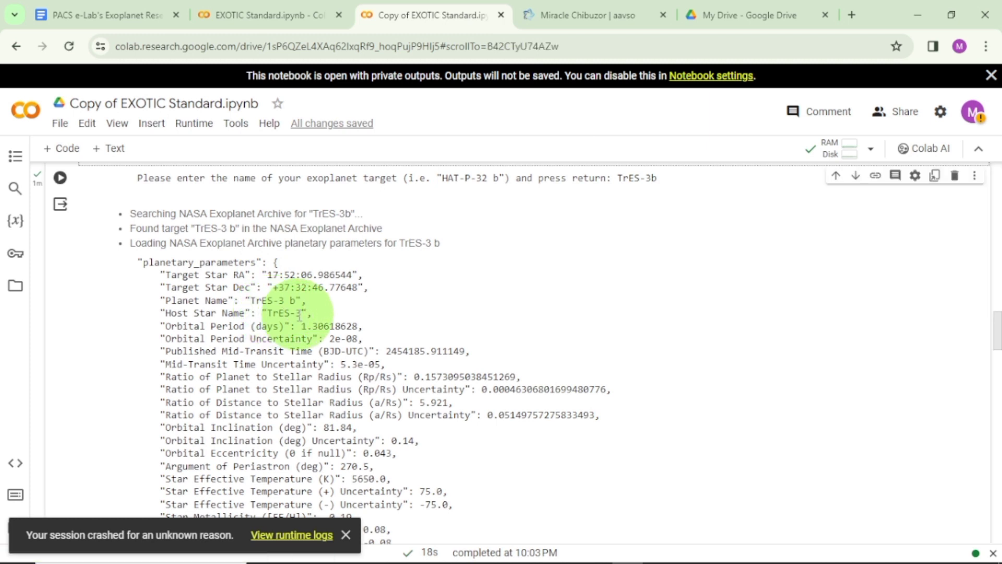
{"action": "left_click_drag", "start_coordinate": [269, 313], "coordinate": [301, 313]}
{"action": "right_click", "coordinate": [297, 314]}
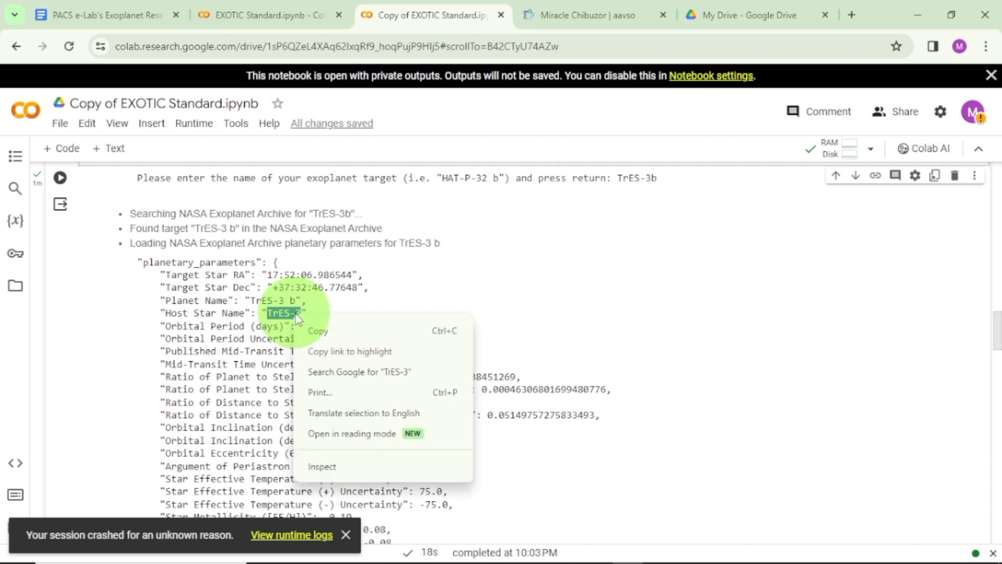
{"action": "left_click", "coordinate": [327, 328]}
Set Star to TrES-3 for identifying target and comparison stars, keep MicroObservatory as the telescope, and run the cell.
{"action": "scroll", "coordinate": [381, 334], "scroll_direction": "down", "scroll_amount": 15}
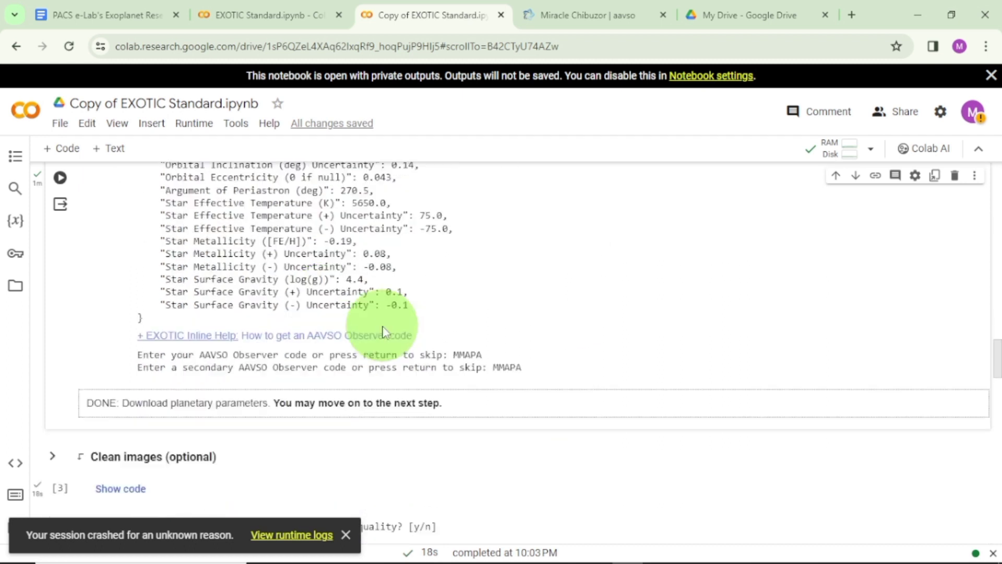
{"action": "scroll", "coordinate": [381, 327], "scroll_direction": "down", "scroll_amount": 9}
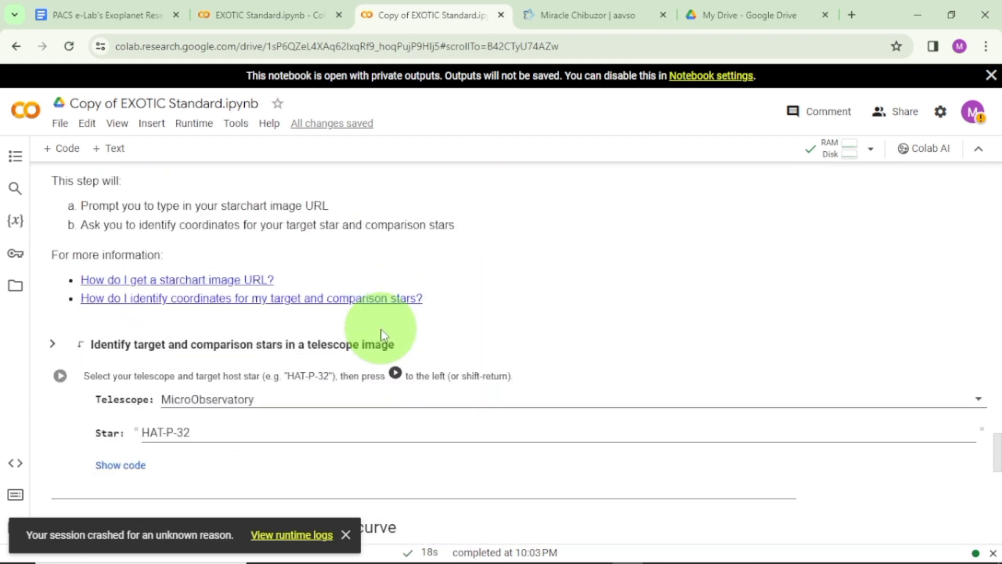
{"action": "triple_click", "coordinate": [198, 380]}
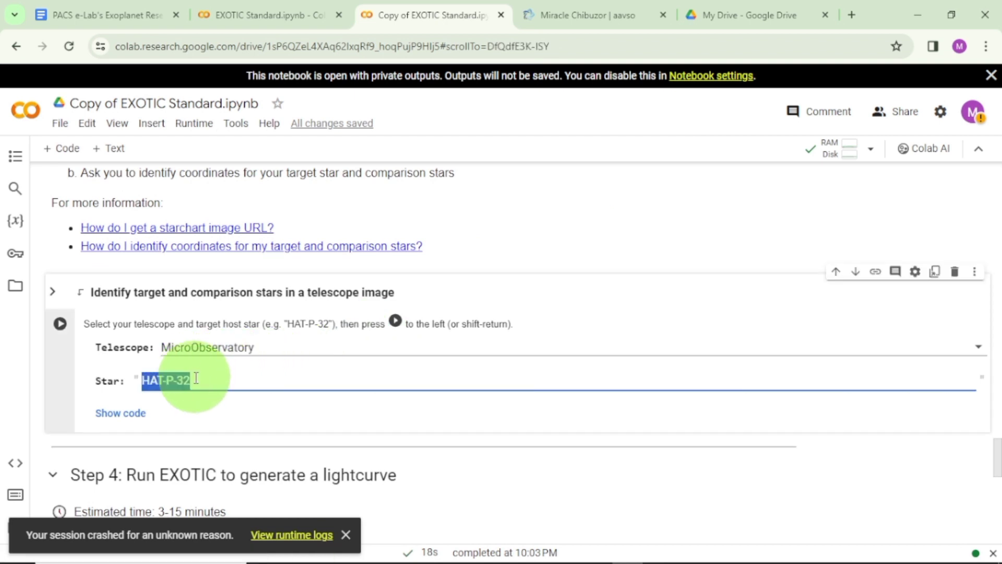
{"action": "type", "text": "TrES-3"}
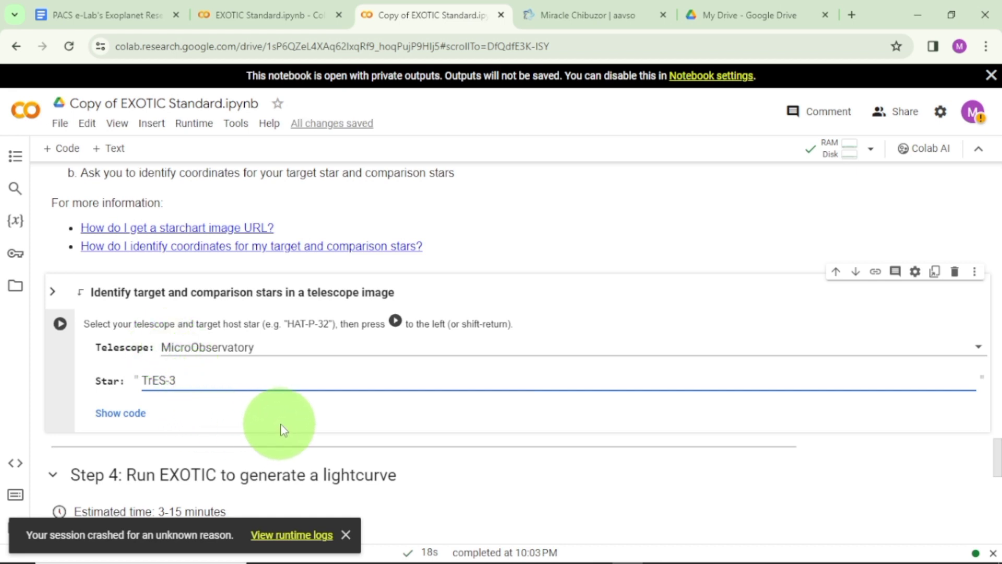
{"action": "left_click", "coordinate": [60, 324]}
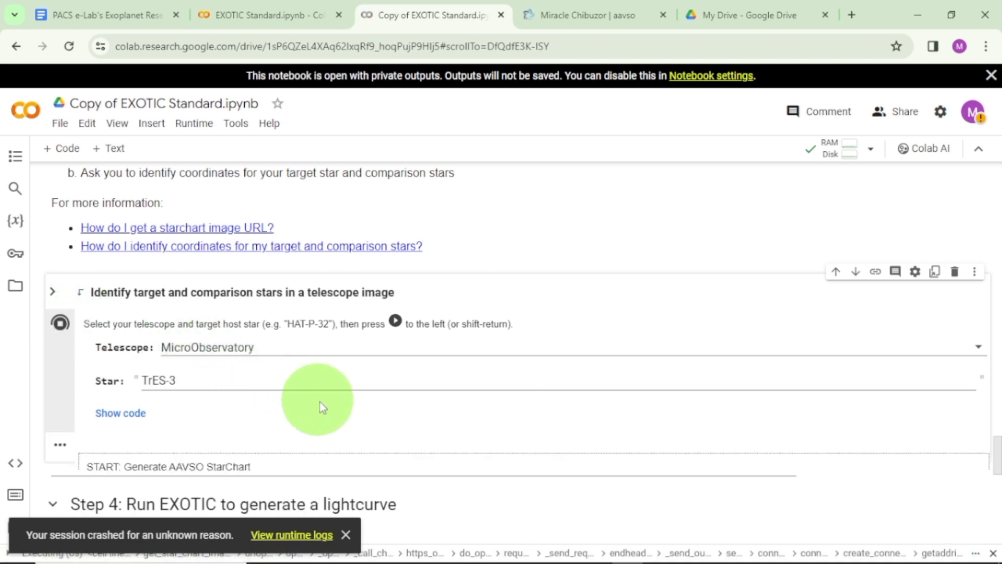
Review the starchart output, the target coordinate instructions, and the telescope image beside the AAVSO chart.
{"action": "scroll", "coordinate": [349, 403], "scroll_direction": "down", "scroll_amount": 3}
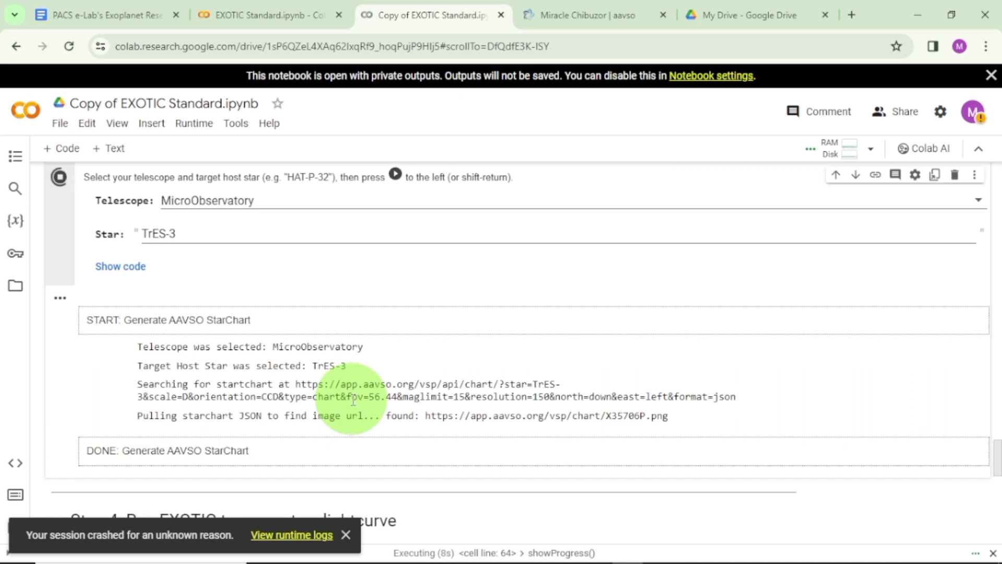
{"action": "scroll", "coordinate": [356, 394], "scroll_direction": "down", "scroll_amount": 3}
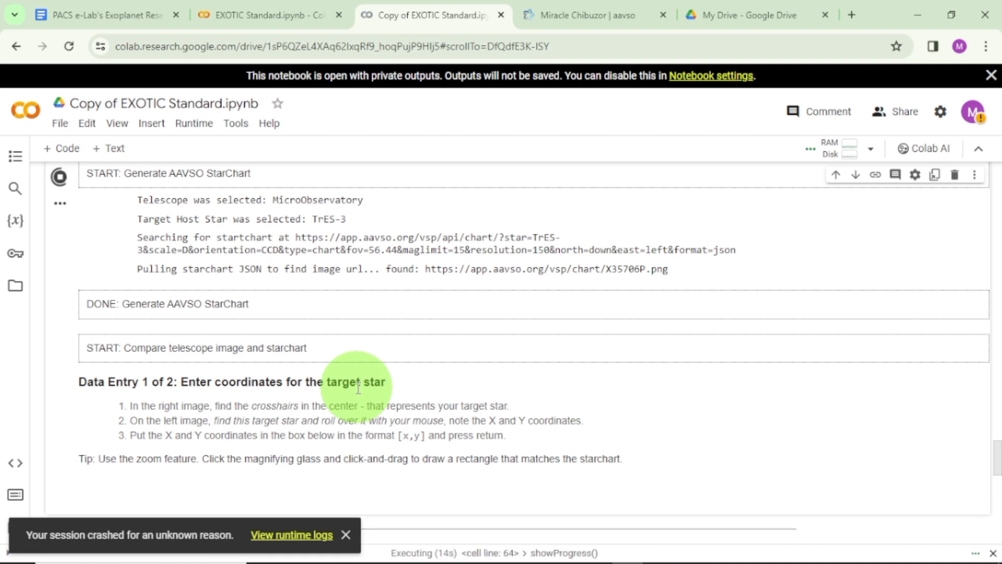
{"action": "scroll", "coordinate": [358, 389], "scroll_direction": "down", "scroll_amount": 3}
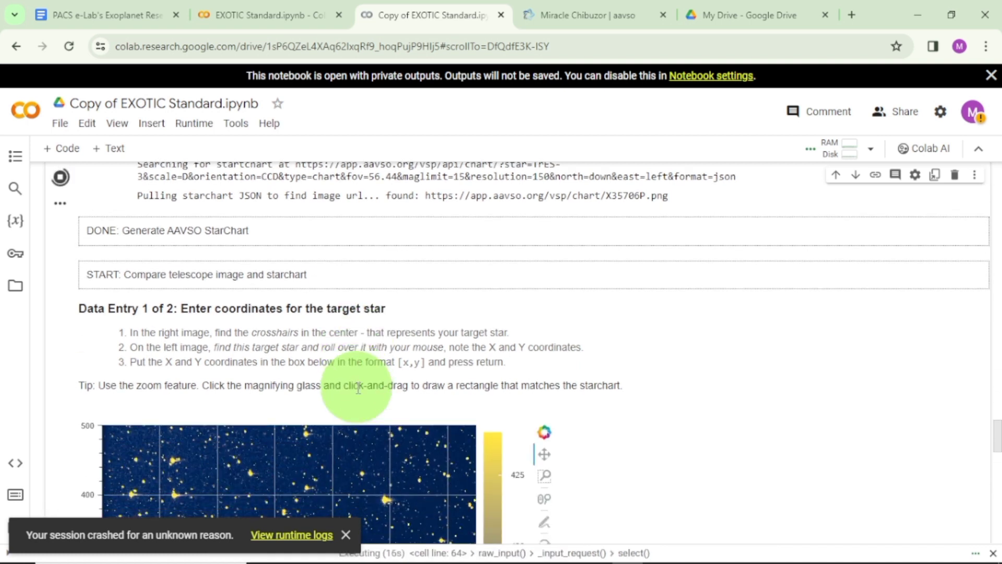
{"action": "scroll", "coordinate": [358, 388], "scroll_direction": "down", "scroll_amount": 2}
{"action": "scroll", "coordinate": [358, 388], "scroll_direction": "down", "scroll_amount": 2}
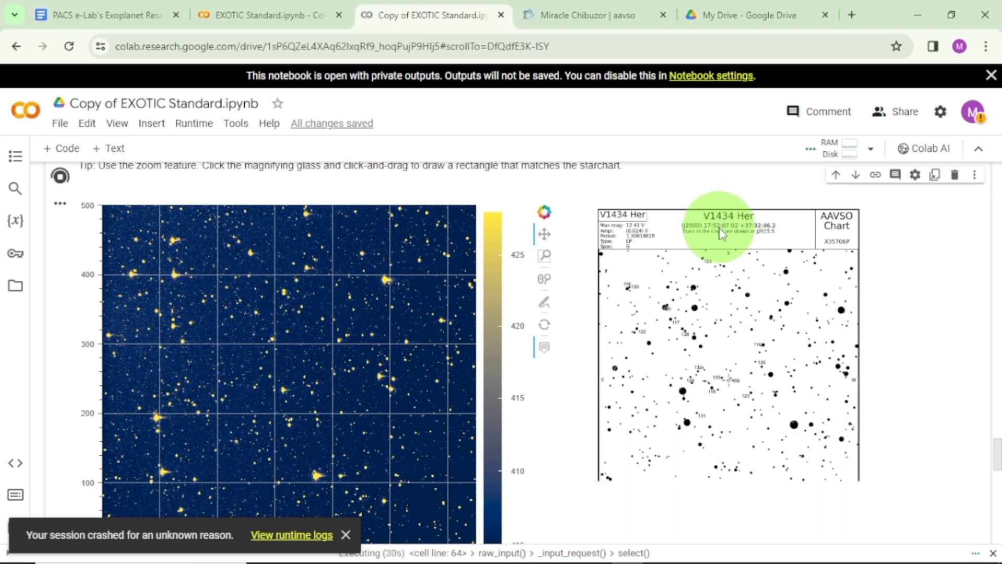
{"action": "scroll", "coordinate": [683, 372], "scroll_direction": "down", "scroll_amount": 2}
{"action": "scroll", "coordinate": [685, 377], "scroll_direction": "up", "scroll_amount": 2}
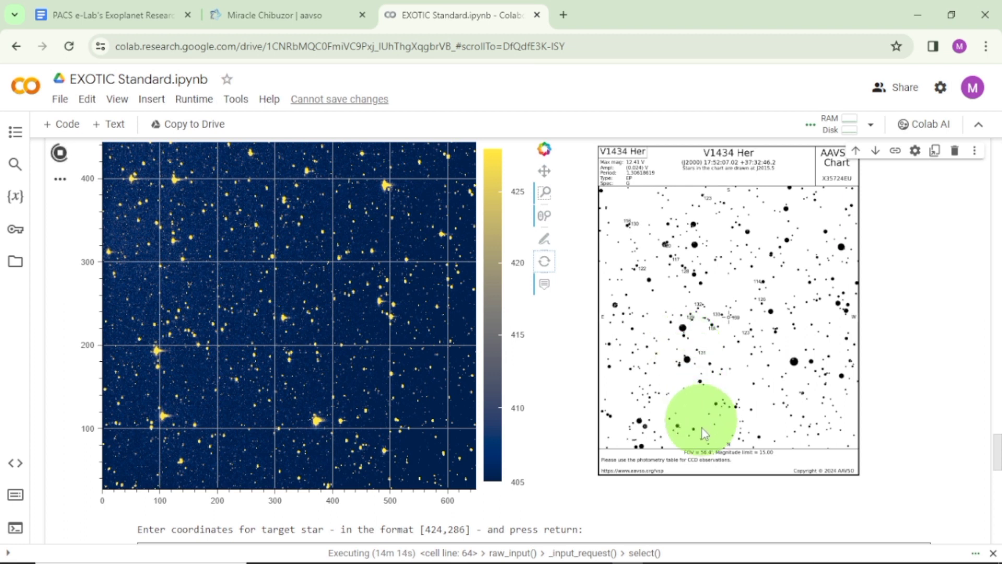
{"action": "mouse_move", "coordinate": [721, 550]}
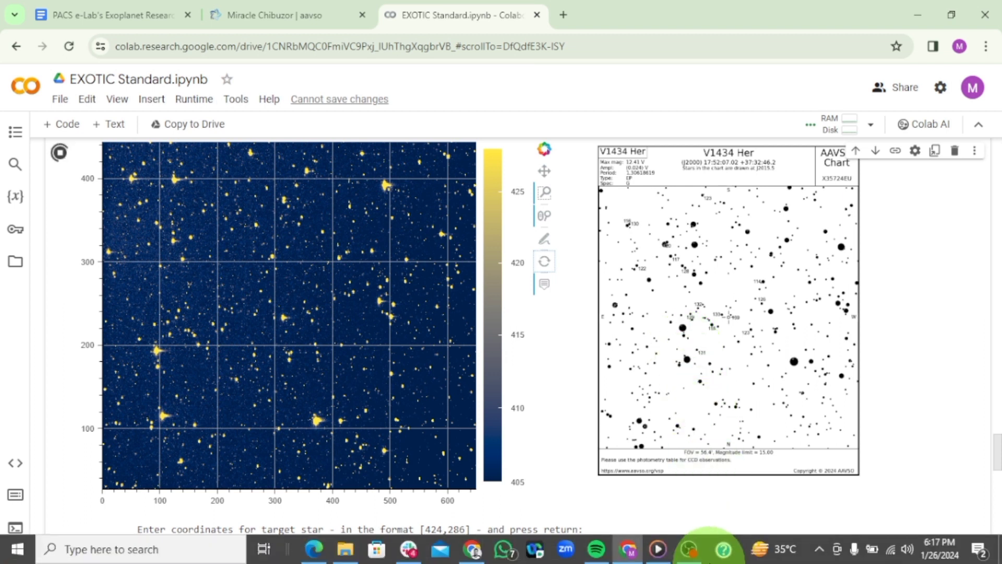
{"action": "left_click", "coordinate": [818, 551]}
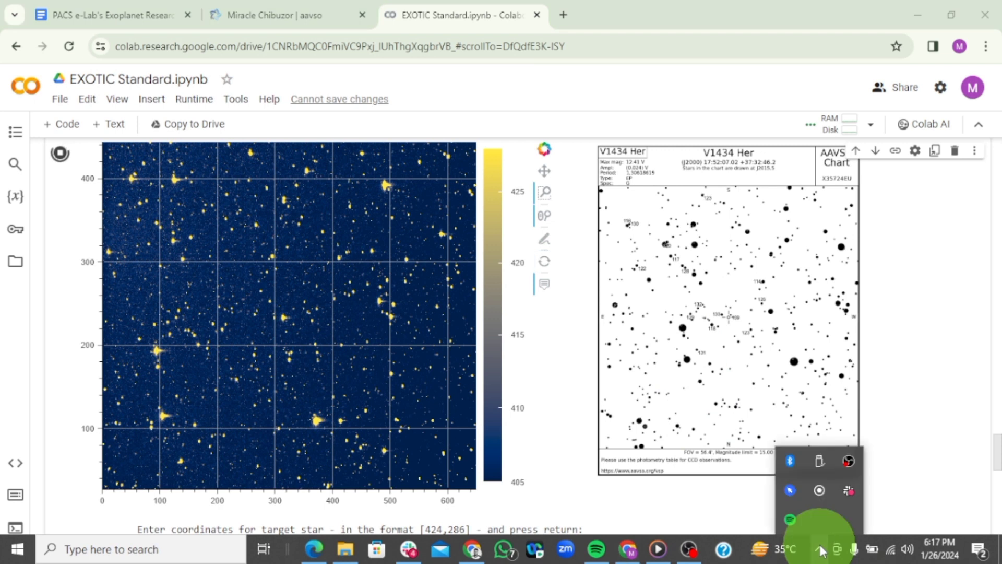
{"action": "left_click", "coordinate": [792, 491]}
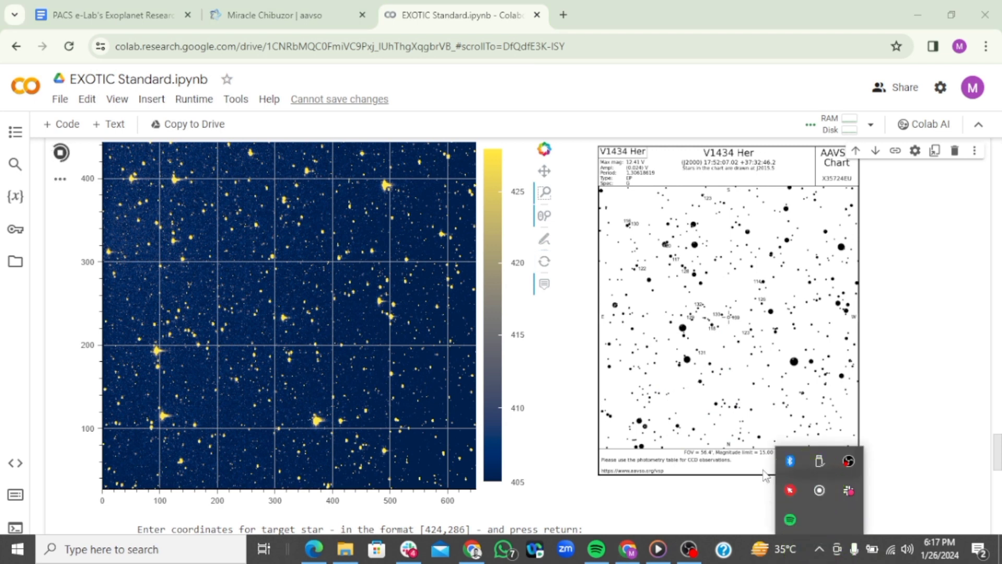
{"action": "left_click", "coordinate": [913, 301]}
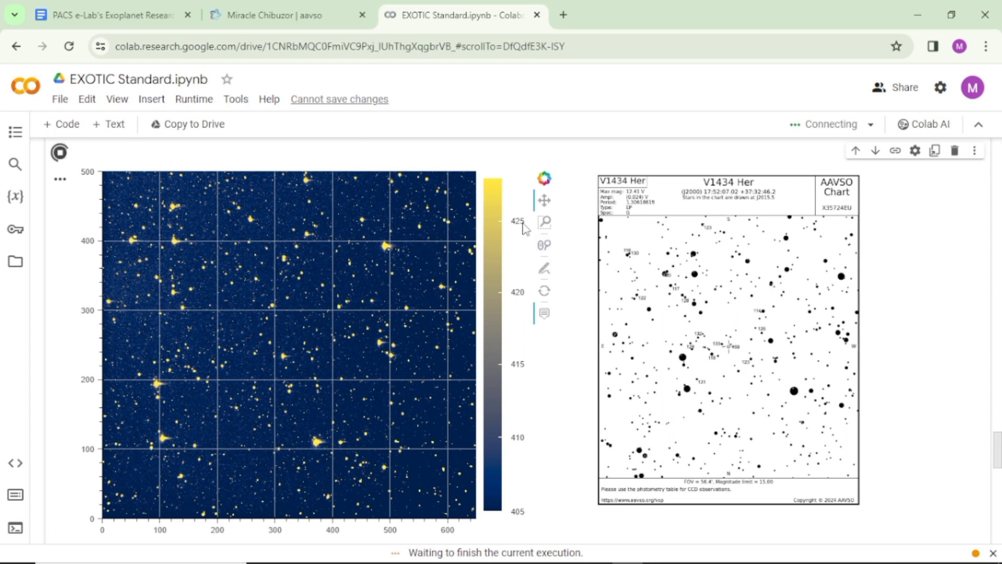
Enable Wheel Zoom on the telescope image, examine the area around the bright star near x 490, y 390, and reset the view.
{"action": "left_click", "coordinate": [545, 251]}
{"action": "mouse_move", "coordinate": [416, 246]}
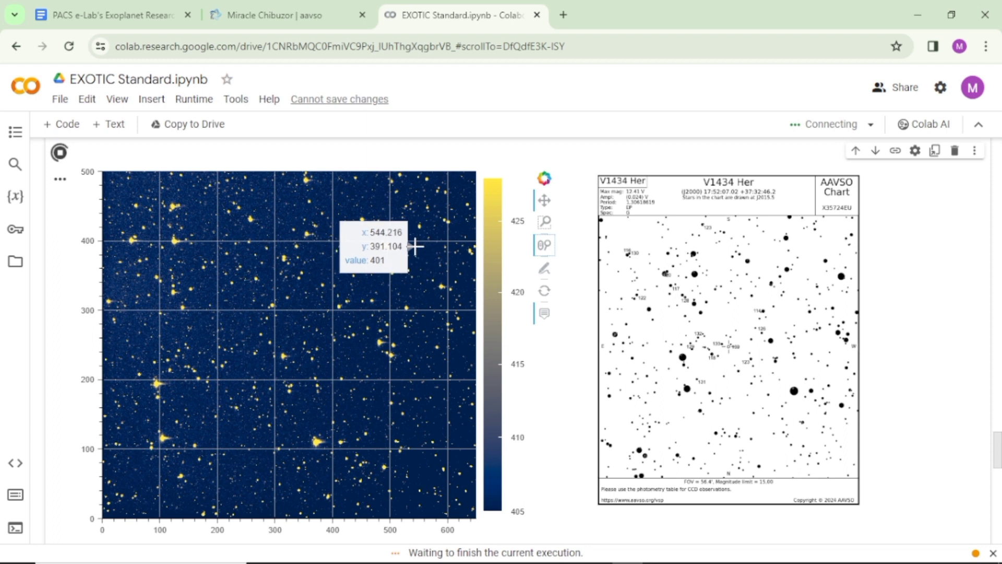
{"action": "scroll", "coordinate": [416, 247], "scroll_direction": "up", "scroll_amount": 5}
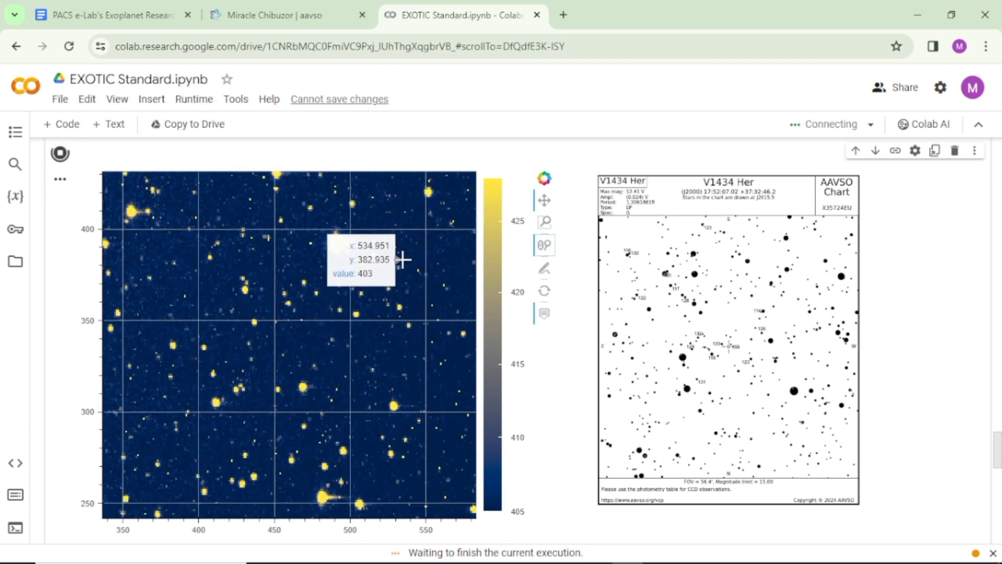
{"action": "scroll", "coordinate": [402, 261], "scroll_direction": "down", "scroll_amount": 4}
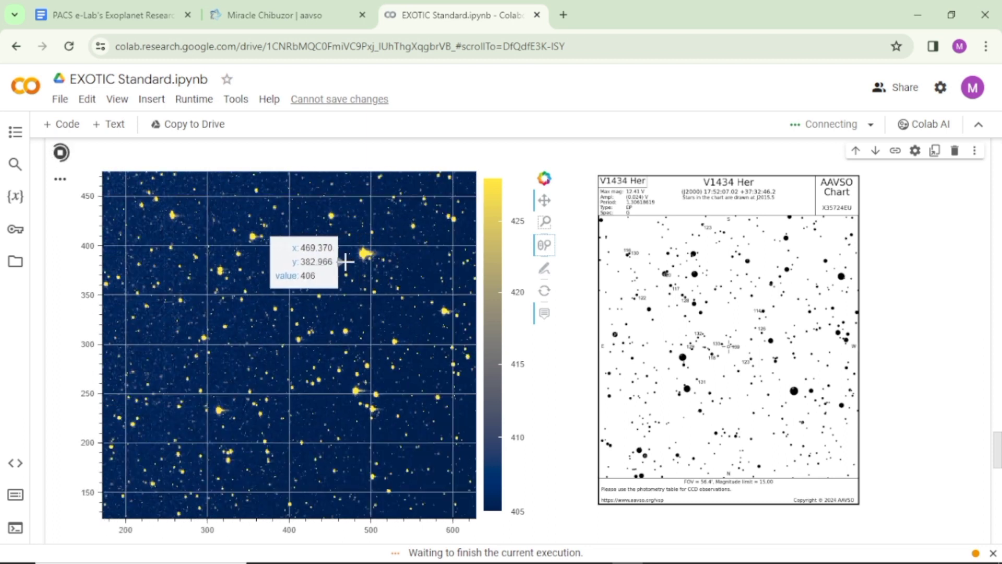
{"action": "scroll", "coordinate": [345, 261], "scroll_direction": "down", "scroll_amount": 3}
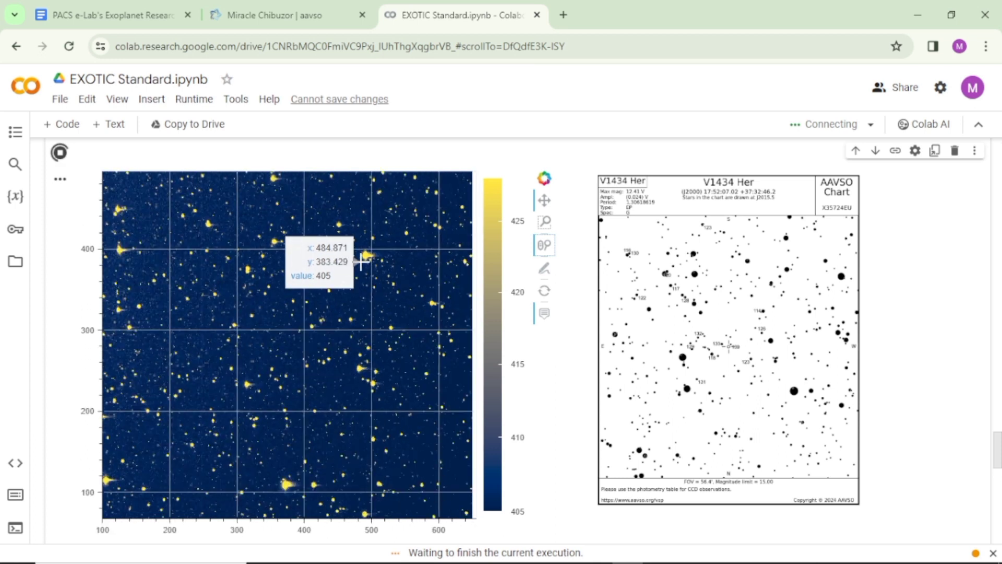
{"action": "scroll", "coordinate": [361, 261], "scroll_direction": "down", "scroll_amount": 2}
{"action": "scroll", "coordinate": [362, 261], "scroll_direction": "up", "scroll_amount": 3}
{"action": "scroll", "coordinate": [361, 262], "scroll_direction": "up", "scroll_amount": 5}
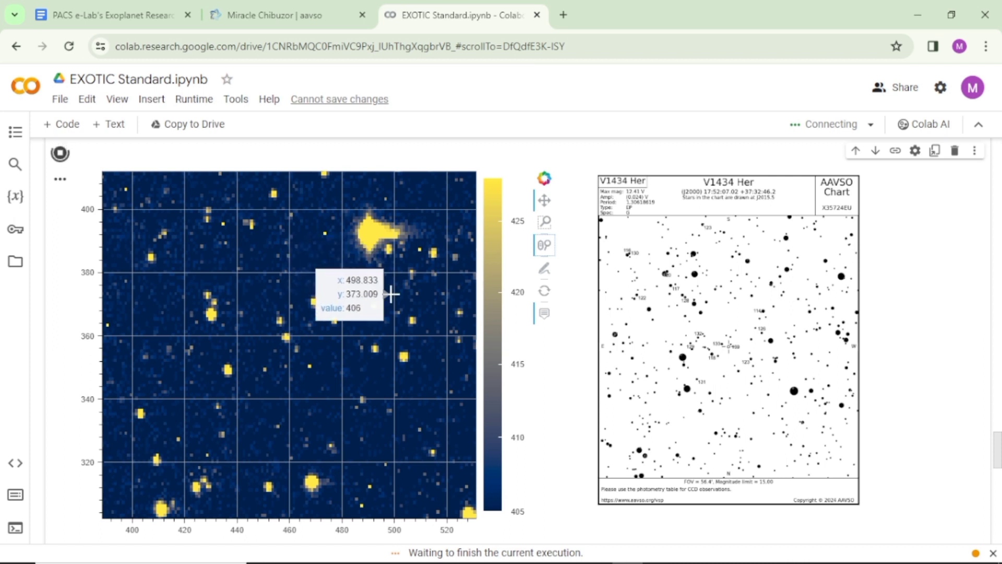
{"action": "left_click", "coordinate": [545, 292]}
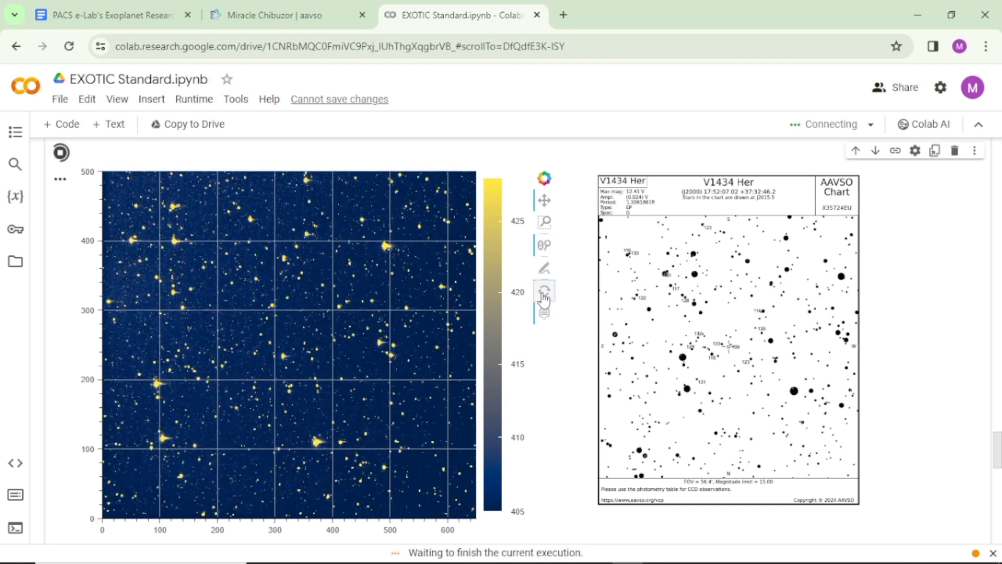
Switch to Box Zoom and magnify the telescope image area spanning about x 130–450 and y 75–265.
{"action": "left_click", "coordinate": [545, 223]}
{"action": "left_click", "coordinate": [543, 250]}
{"action": "mouse_move", "coordinate": [358, 217]}
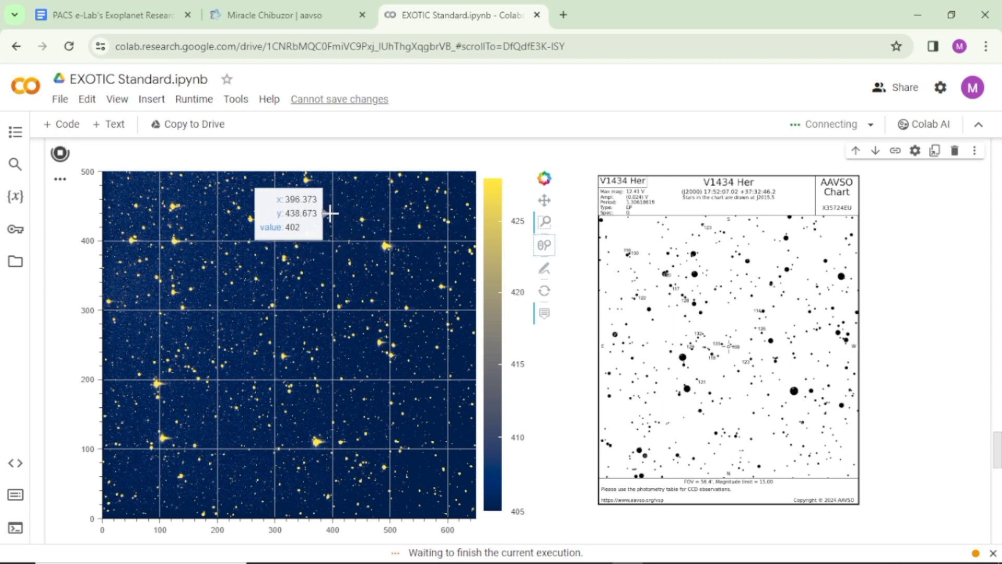
{"action": "left_click_drag", "start_coordinate": [402, 240], "coordinate": [419, 380]}
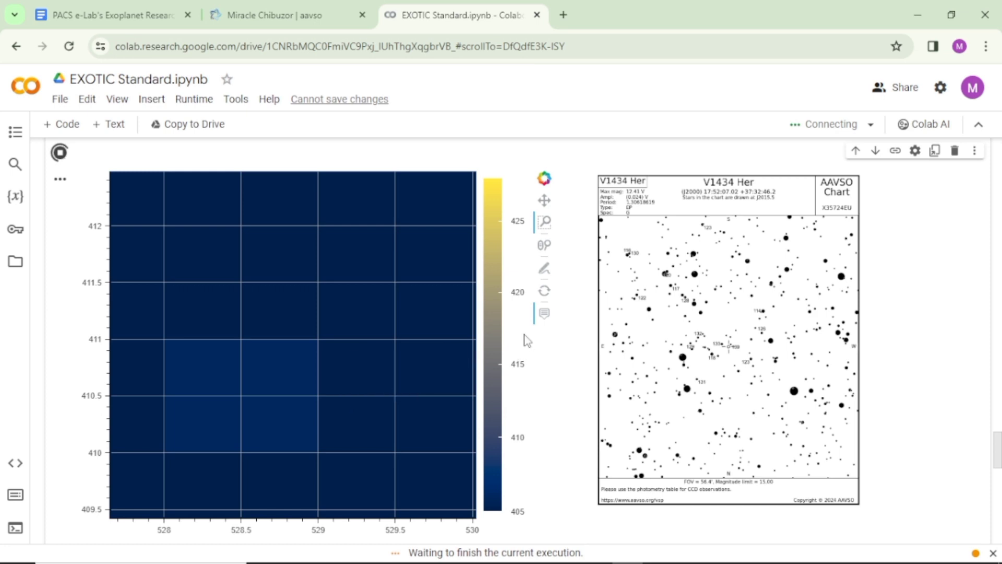
{"action": "left_click", "coordinate": [545, 291]}
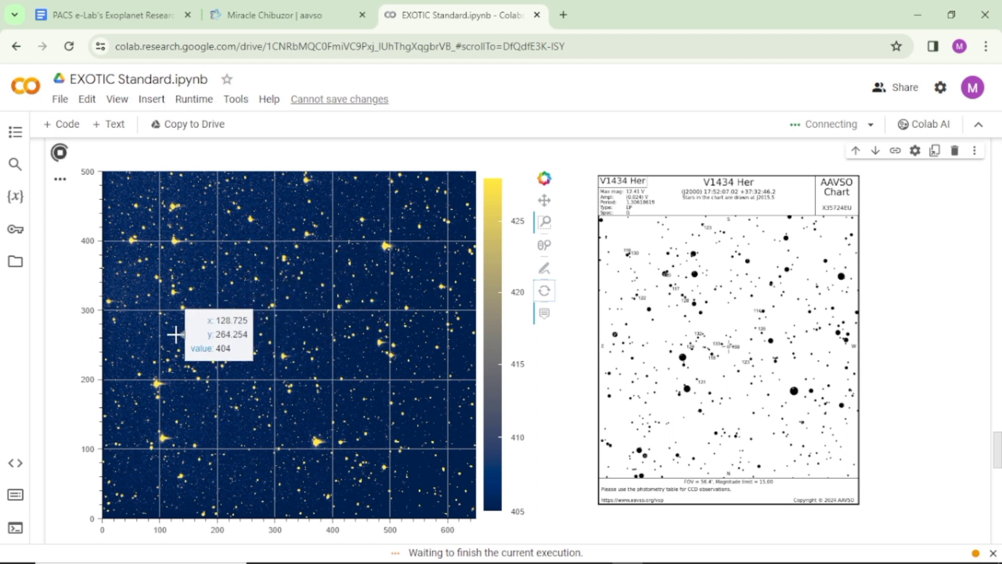
{"action": "left_click_drag", "start_coordinate": [177, 335], "coordinate": [360, 463]}
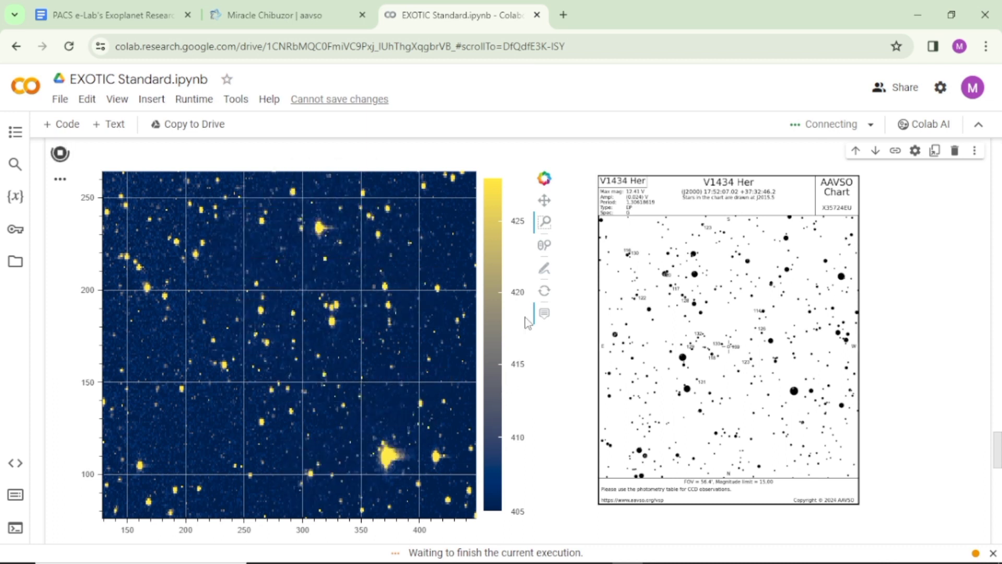
Return to Wheel Zoom, reset the telescope image, and zoom in to locate the target star matching the AAVSO chart's crosshairs.
{"action": "left_click", "coordinate": [544, 248]}
{"action": "left_click", "coordinate": [546, 293]}
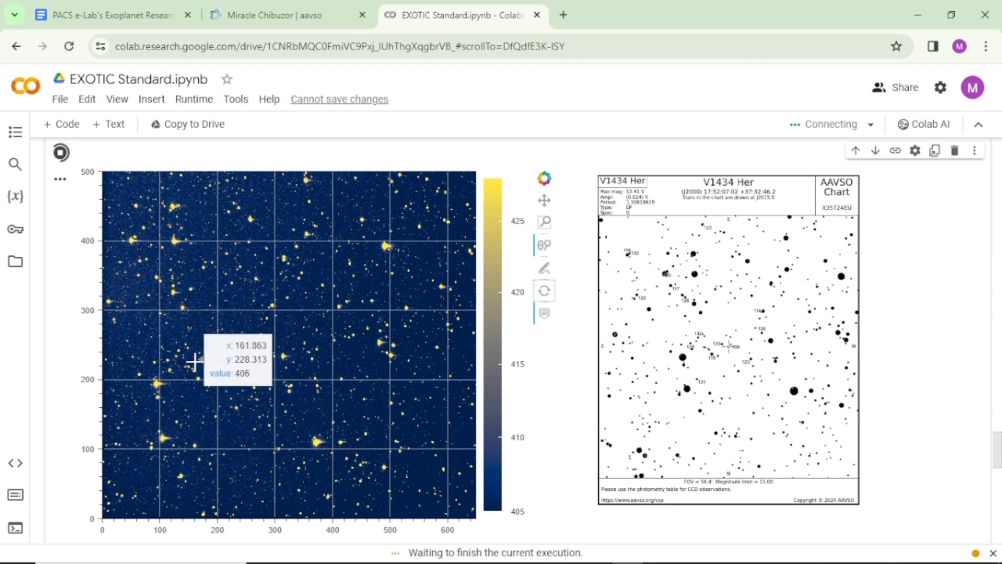
{"action": "scroll", "coordinate": [202, 372], "scroll_direction": "up", "scroll_amount": 5}
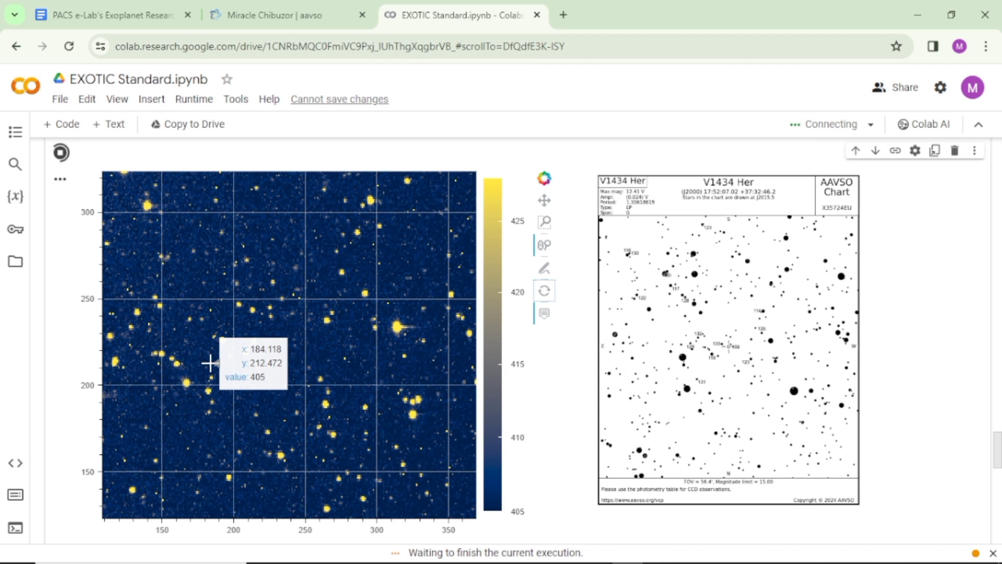
{"action": "scroll", "coordinate": [218, 371], "scroll_direction": "up", "scroll_amount": 1}
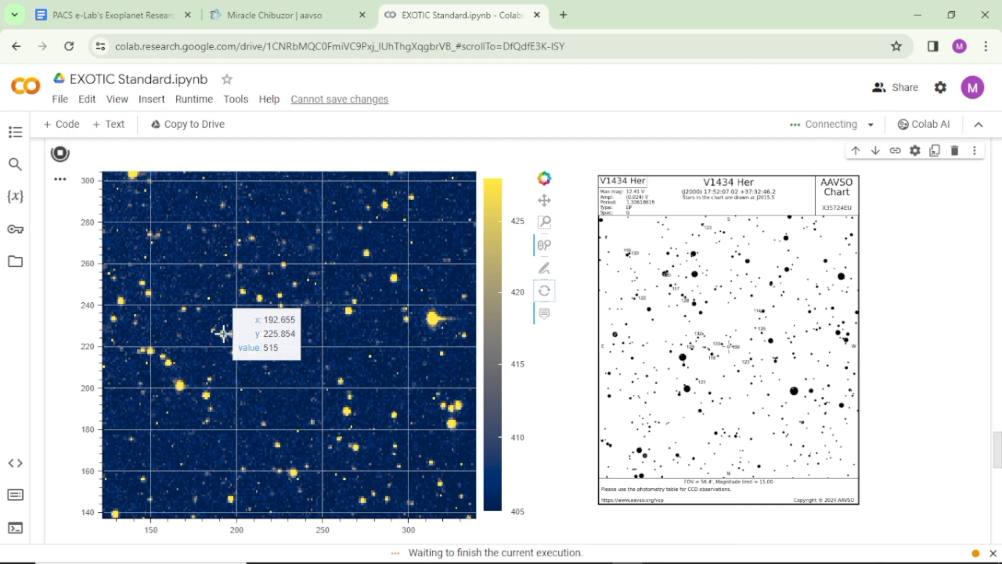
Submit [208,218] as the target star coordinates below the telescope image.
{"action": "scroll", "coordinate": [223, 333], "scroll_direction": "down", "scroll_amount": 5}
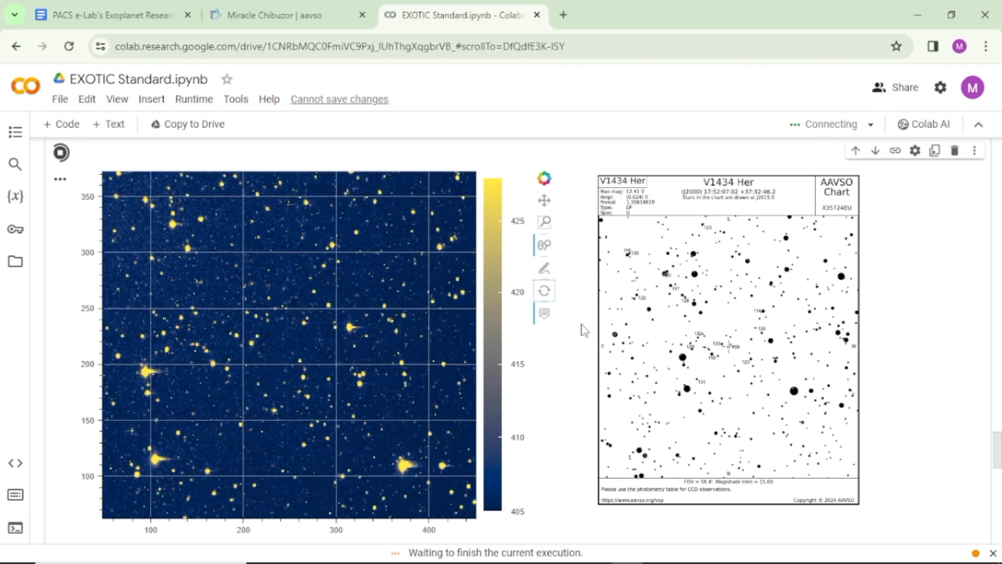
{"action": "scroll", "coordinate": [572, 378], "scroll_direction": "down", "scroll_amount": 7}
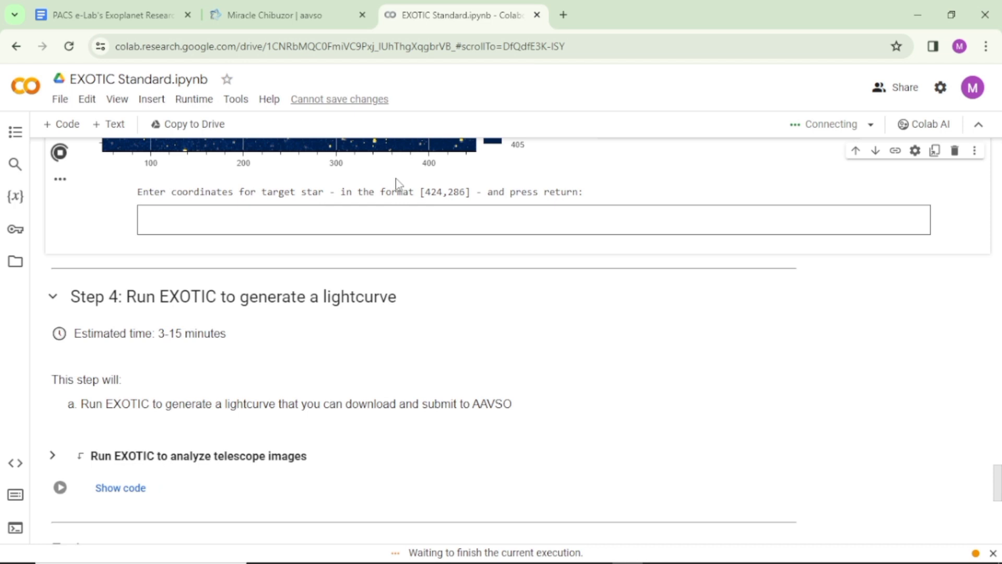
{"action": "left_click", "coordinate": [412, 220]}
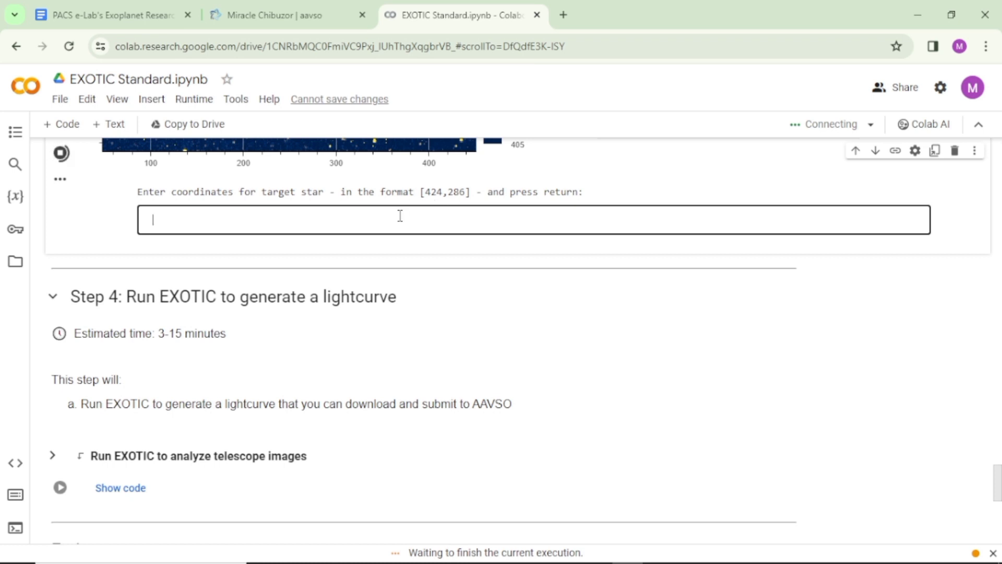
{"action": "type", "text": "[208,218]"}
{"action": "key", "text": "Return"}
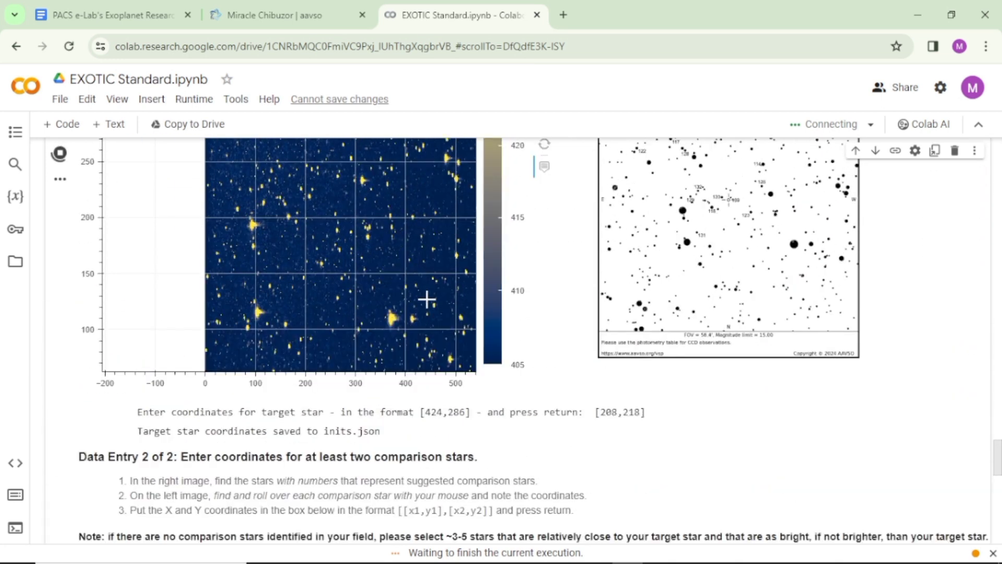
Reset the telescope image view, interrupt the starchart comparison cell, and run that cell again.
{"action": "left_click", "coordinate": [545, 146]}
{"action": "scroll", "coordinate": [564, 436], "scroll_direction": "down", "scroll_amount": 4}
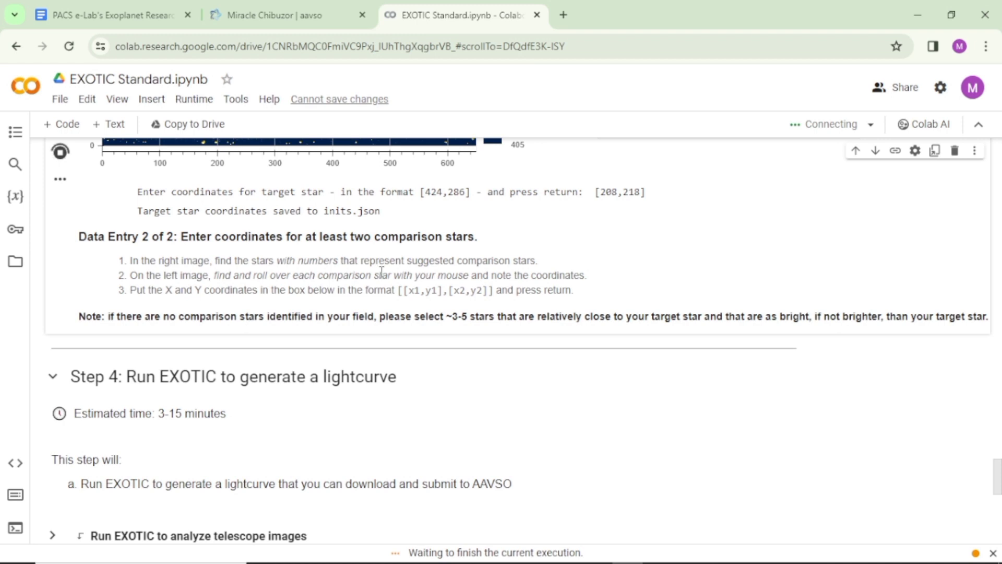
{"action": "left_click", "coordinate": [61, 153]}
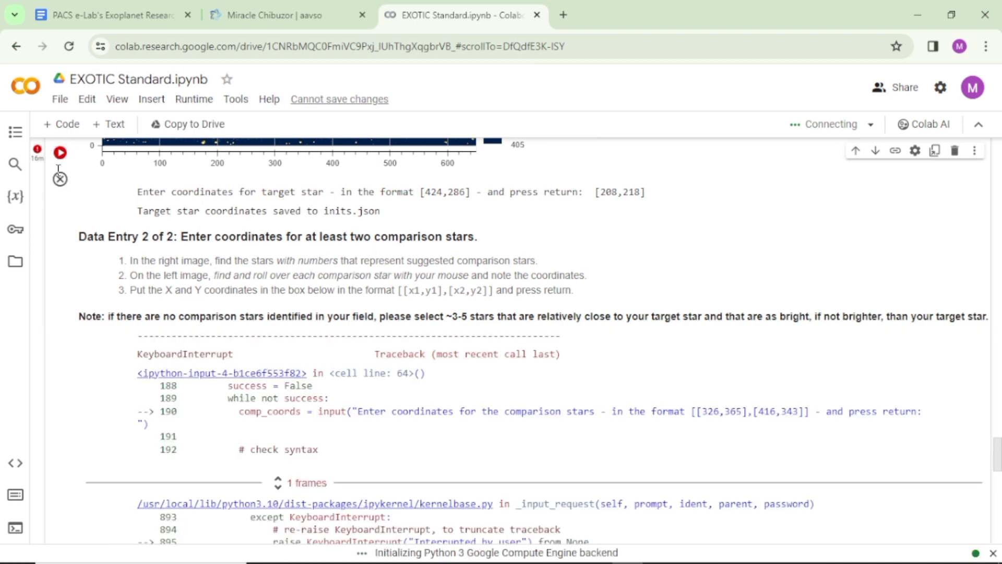
{"action": "left_click", "coordinate": [61, 153]}
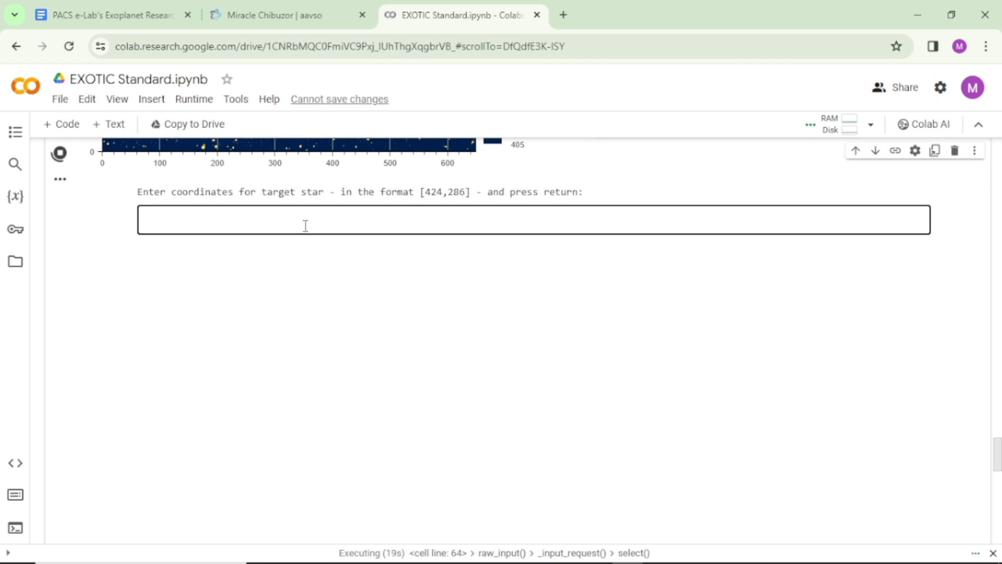
{"action": "type", "text": "[201"}
Answer the rerun cell's target star prompt with the coordinates [208,218].
{"action": "key", "text": "BackSpace"}
{"action": "type", "text": "8,20"}
{"action": "key", "text": "BackSpace"}
{"action": "type", "text": "18]"}
{"action": "key", "text": "Return"}
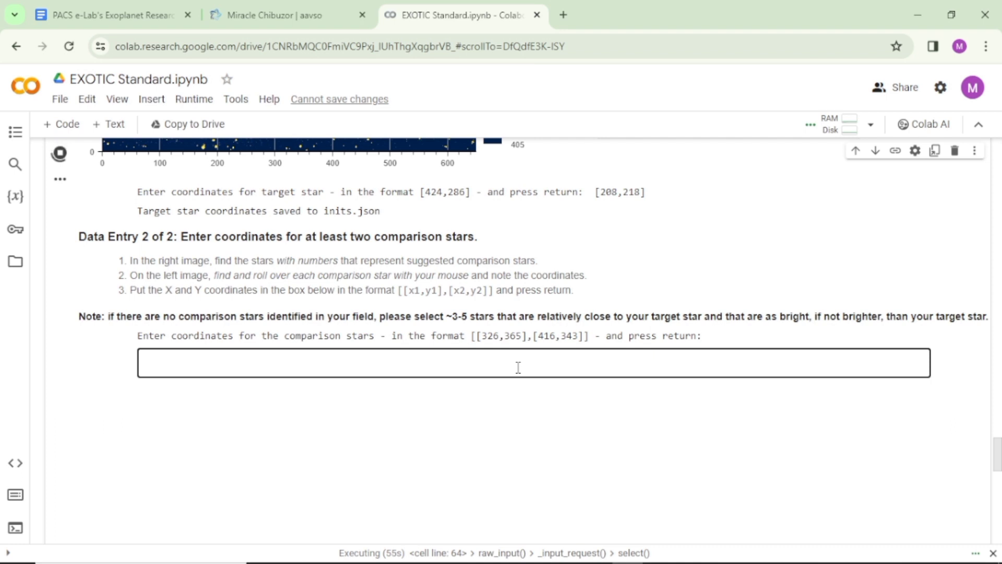
{"action": "type", "text": "["}
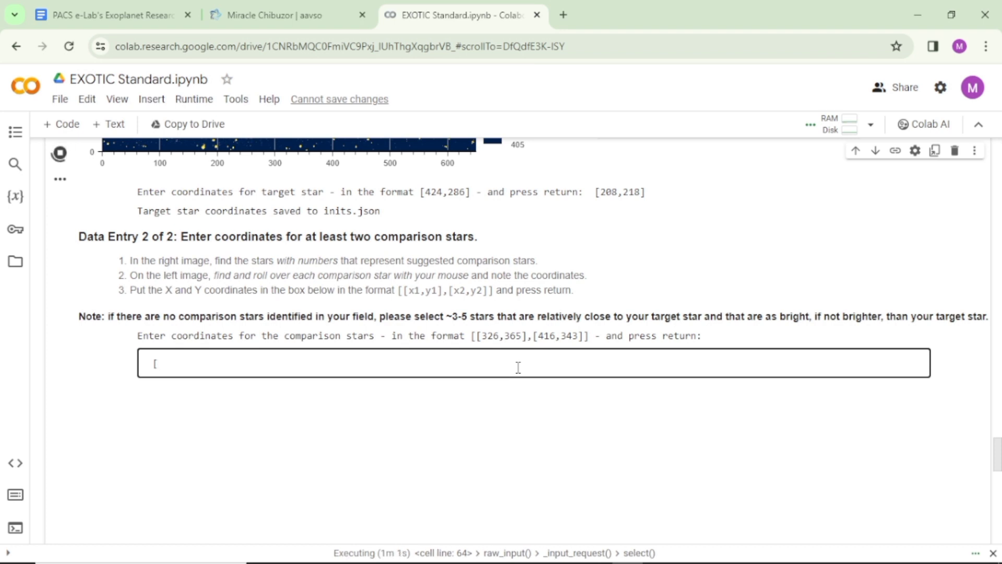
Submit [[167,200],[192,225]] as the coordinates of the two comparison stars.
{"action": "type", "text": "[167,"}
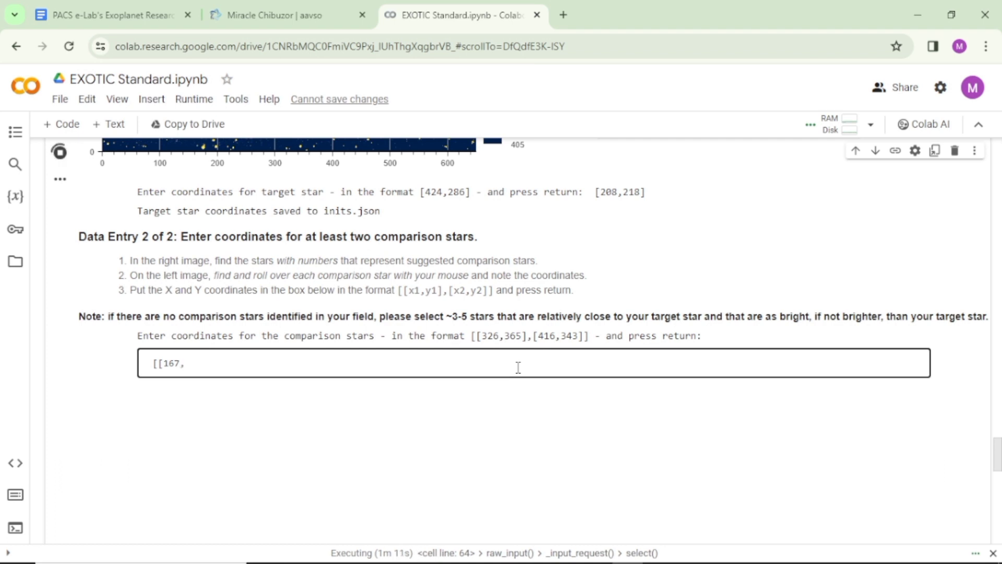
{"action": "type", "text": "200],[192,225"}
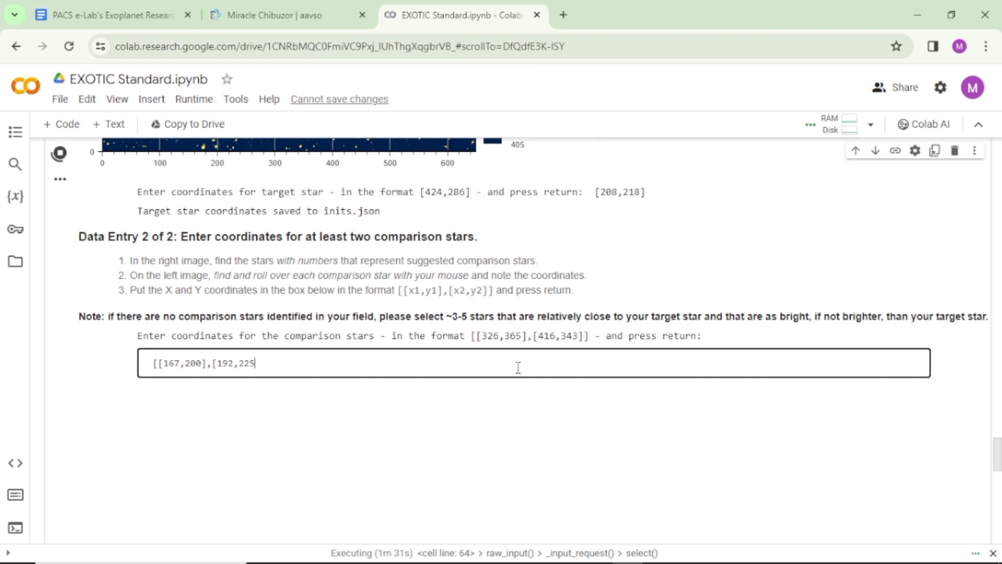
{"action": "type", "text": "]]"}
{"action": "key", "text": "Return"}
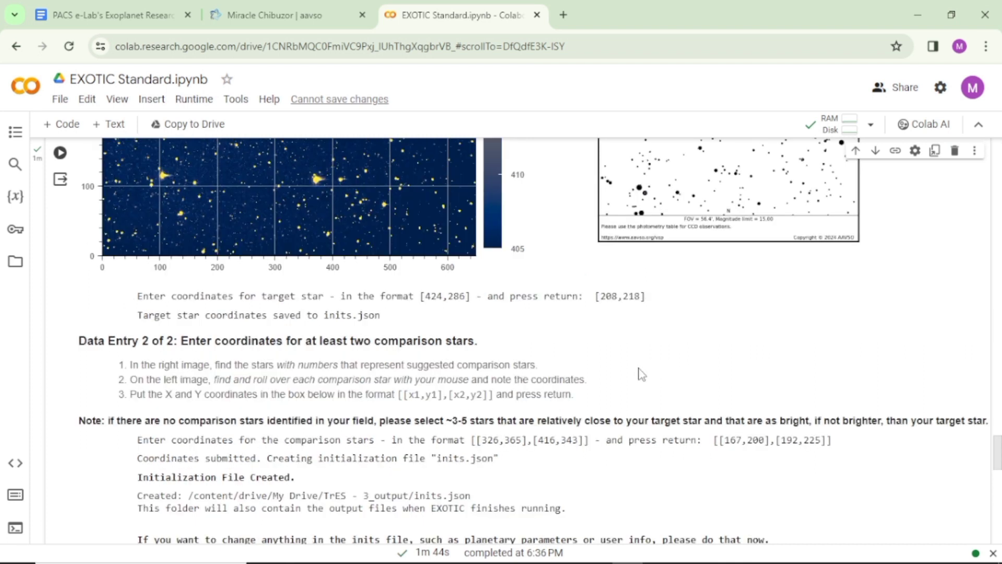
Run the Step 4 cell "Run EXOTIC to analyze telescope images".
{"action": "scroll", "coordinate": [642, 374], "scroll_direction": "down", "scroll_amount": 7}
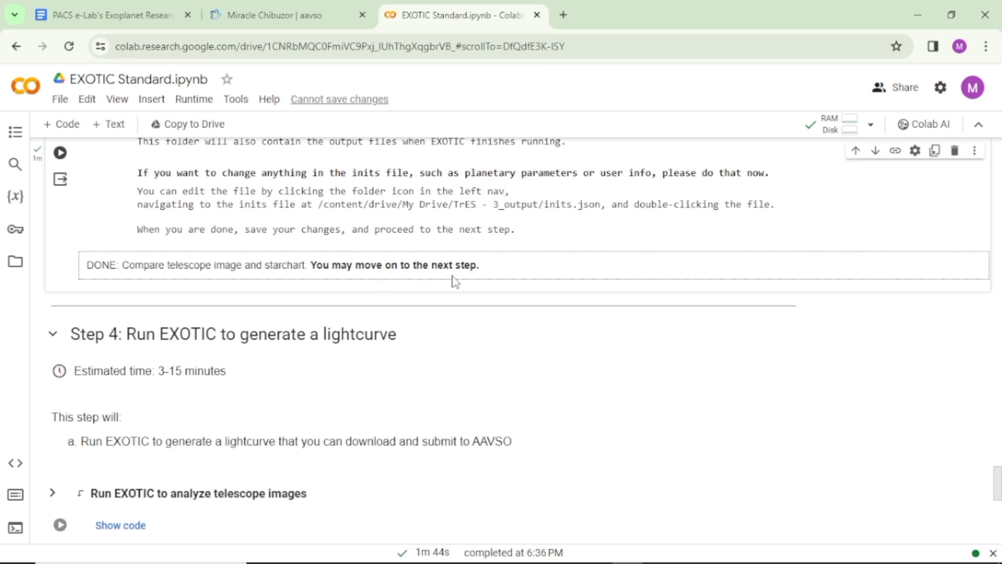
{"action": "scroll", "coordinate": [323, 313], "scroll_direction": "down", "scroll_amount": 1}
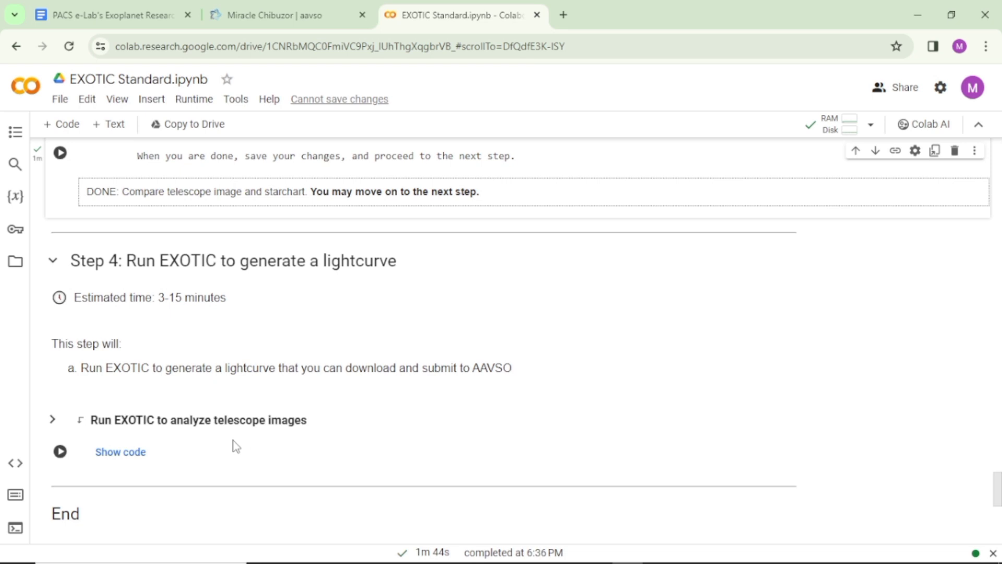
{"action": "left_click", "coordinate": [60, 452]}
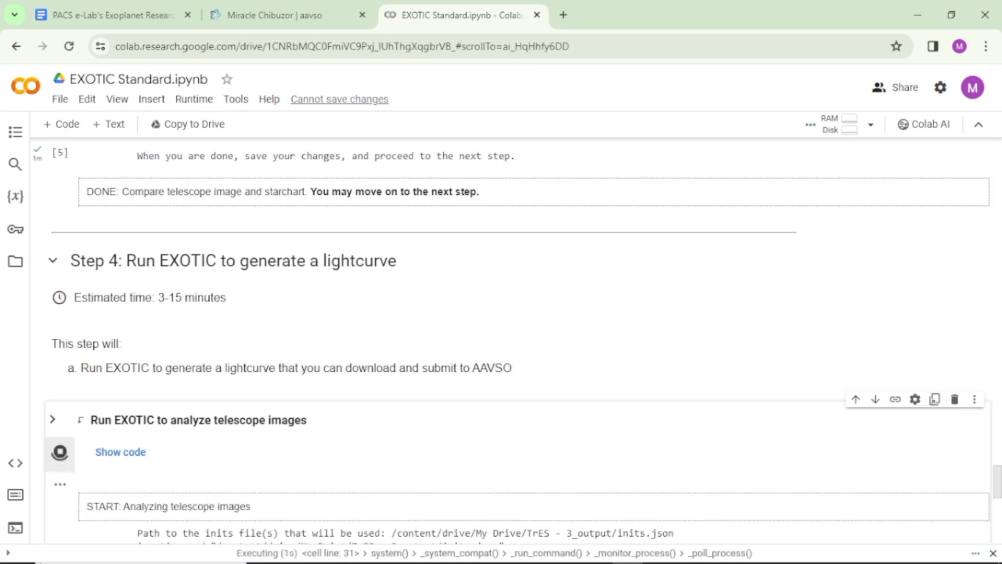
Answer y to the question about adding comparison stars automatically from AAVSO.
{"action": "scroll", "coordinate": [455, 465], "scroll_direction": "down", "scroll_amount": 3}
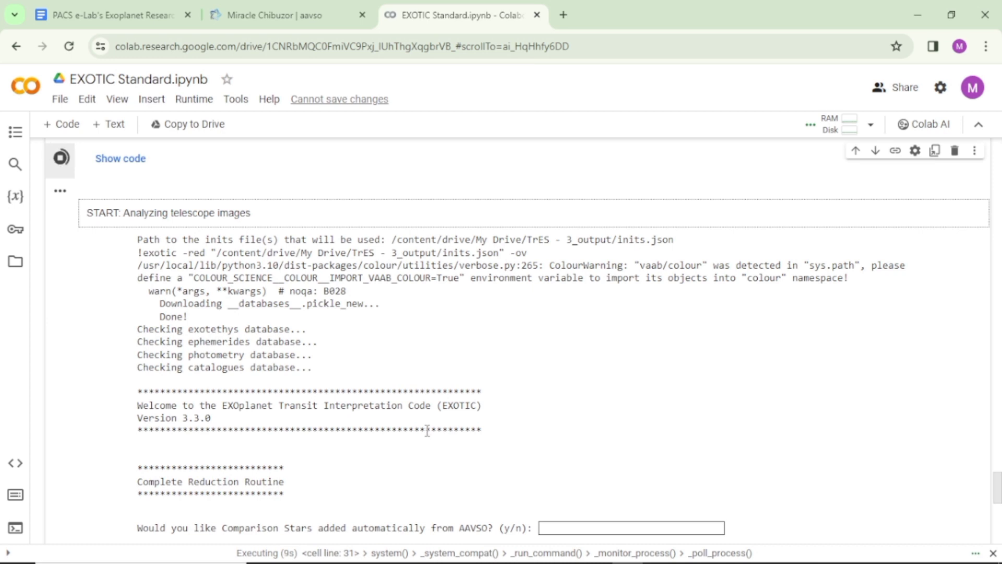
{"action": "scroll", "coordinate": [428, 429], "scroll_direction": "down", "scroll_amount": 3}
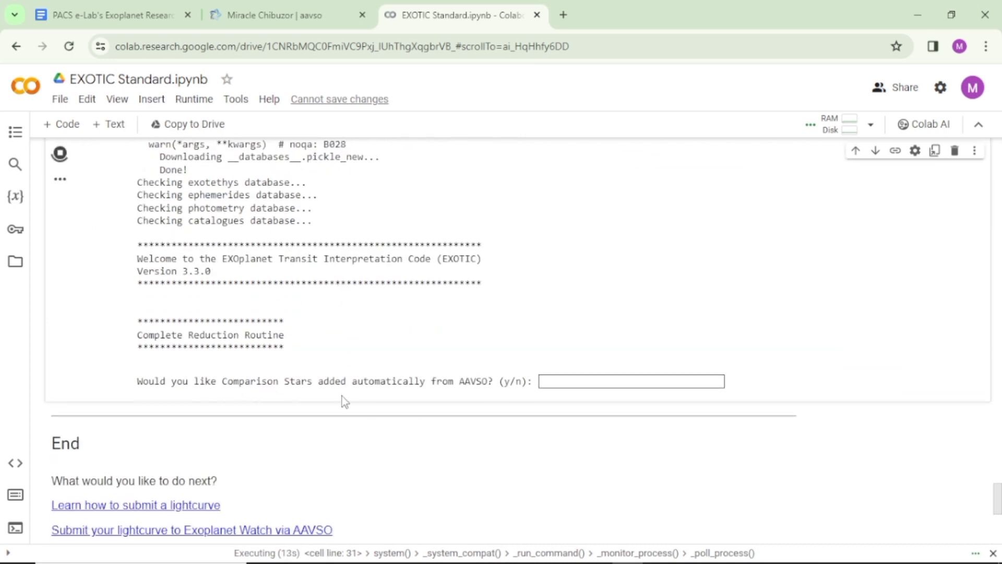
{"action": "left_click", "coordinate": [610, 384]}
{"action": "type", "text": "y"}
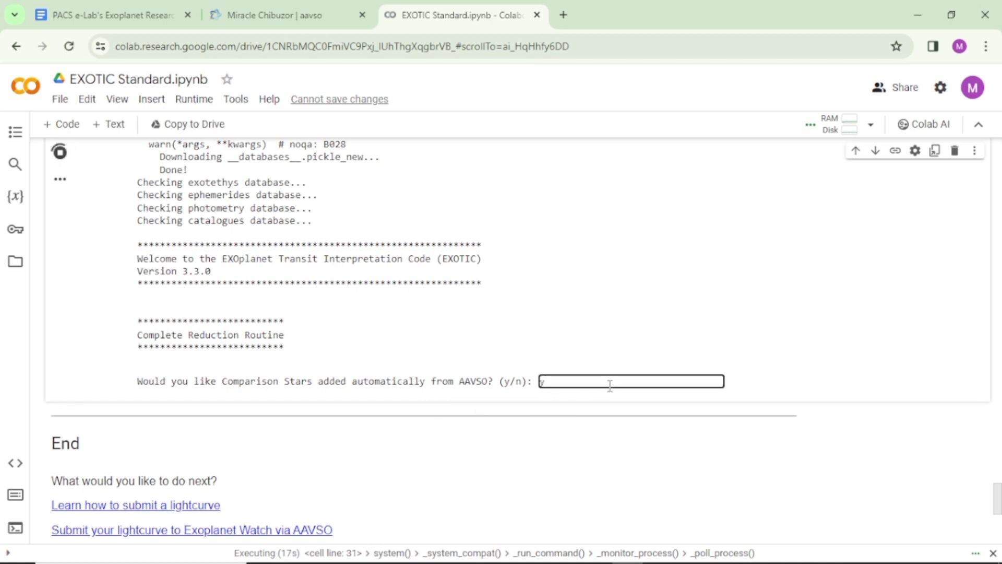
{"action": "key", "text": "Return"}
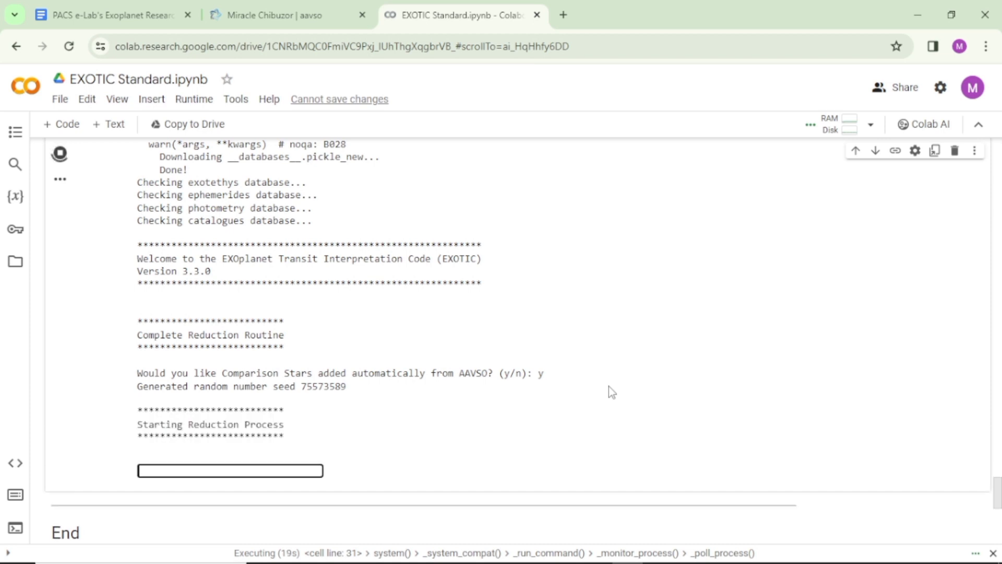
{"action": "scroll", "coordinate": [566, 407], "scroll_direction": "down", "scroll_amount": 1}
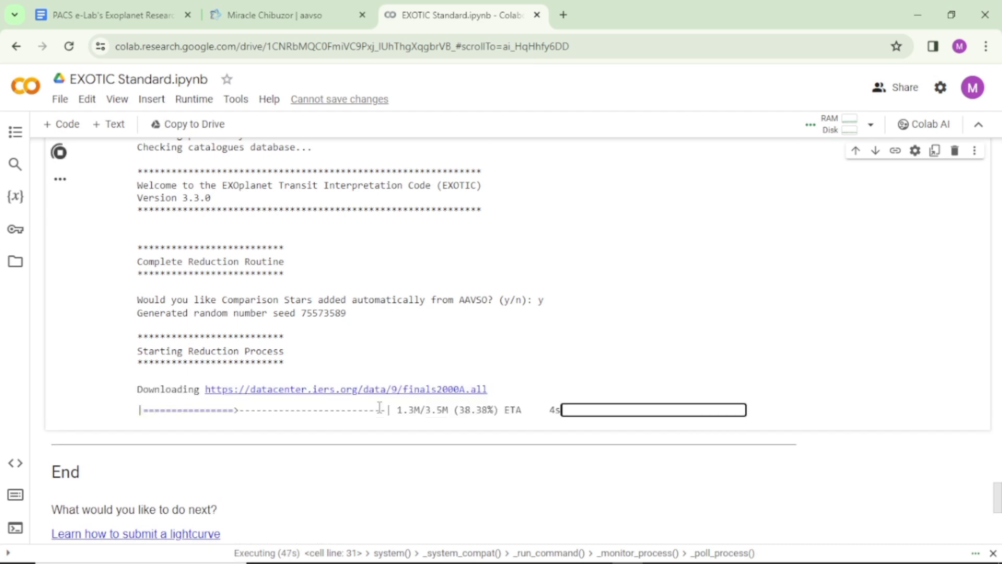
{"action": "scroll", "coordinate": [413, 413], "scroll_direction": "down", "scroll_amount": 1}
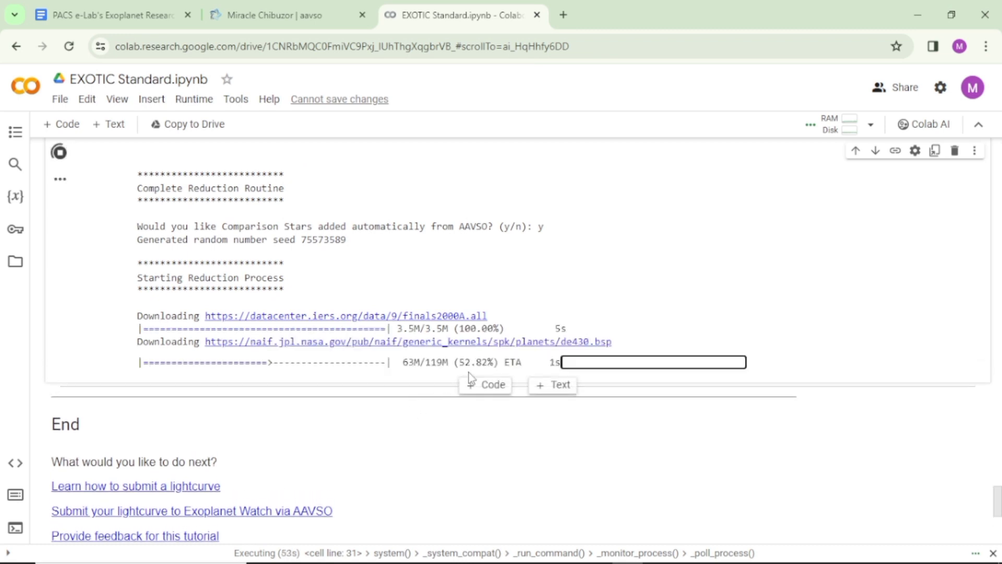
{"action": "scroll", "coordinate": [472, 372], "scroll_direction": "down", "scroll_amount": 1}
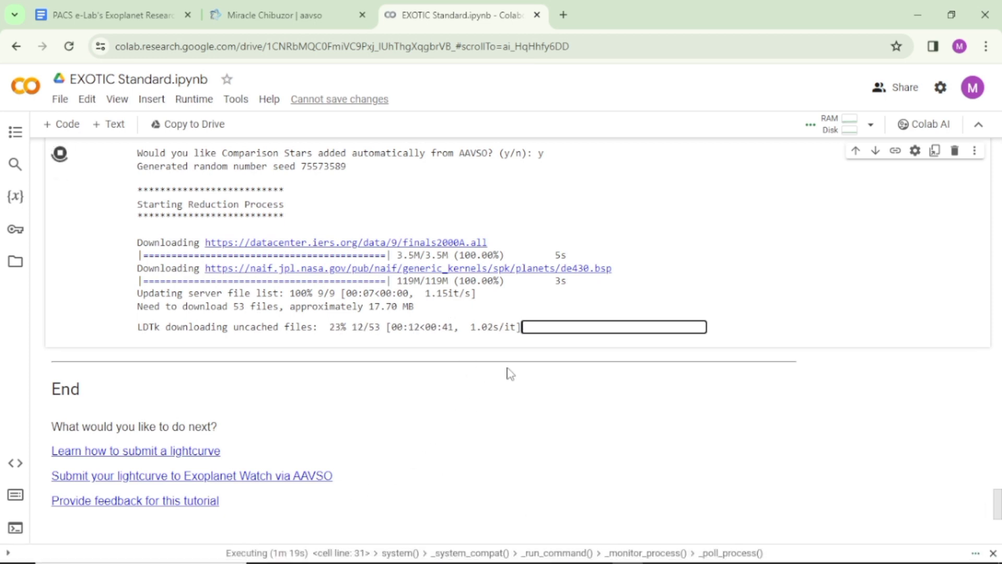
{"action": "mouse_move", "coordinate": [566, 356]}
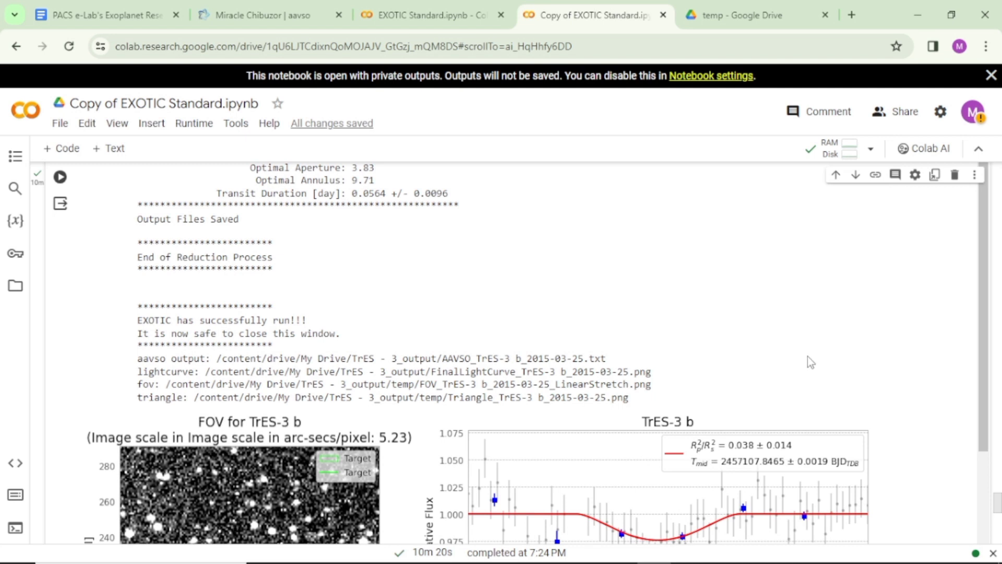
Review the completed EXOTIC output in Copy of EXOTIC Standard.ipynb, from the final planetary parameters back through the fitting log to the image transformations.
{"action": "scroll", "coordinate": [750, 356], "scroll_direction": "up", "scroll_amount": 10}
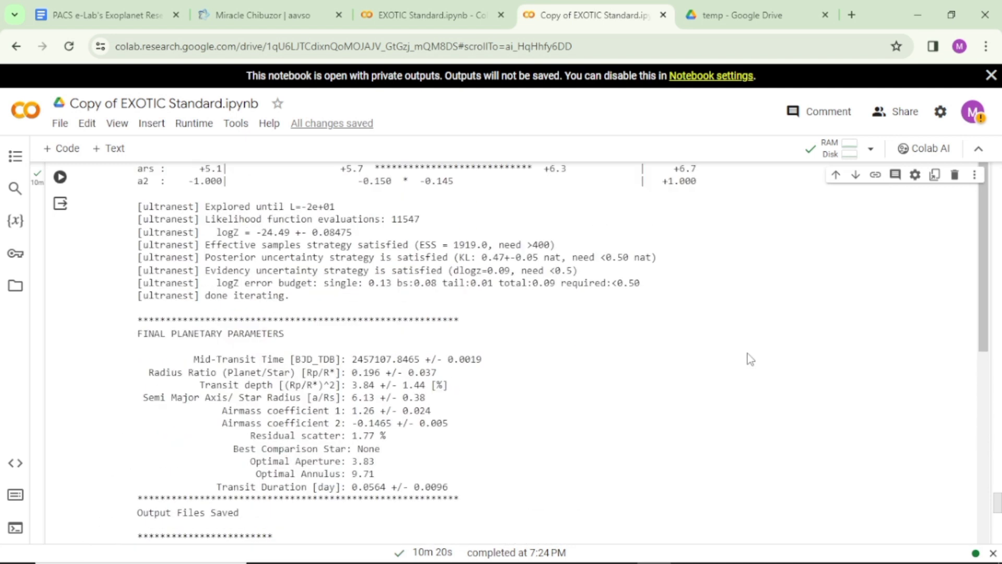
{"action": "scroll", "coordinate": [749, 357], "scroll_direction": "up", "scroll_amount": 10}
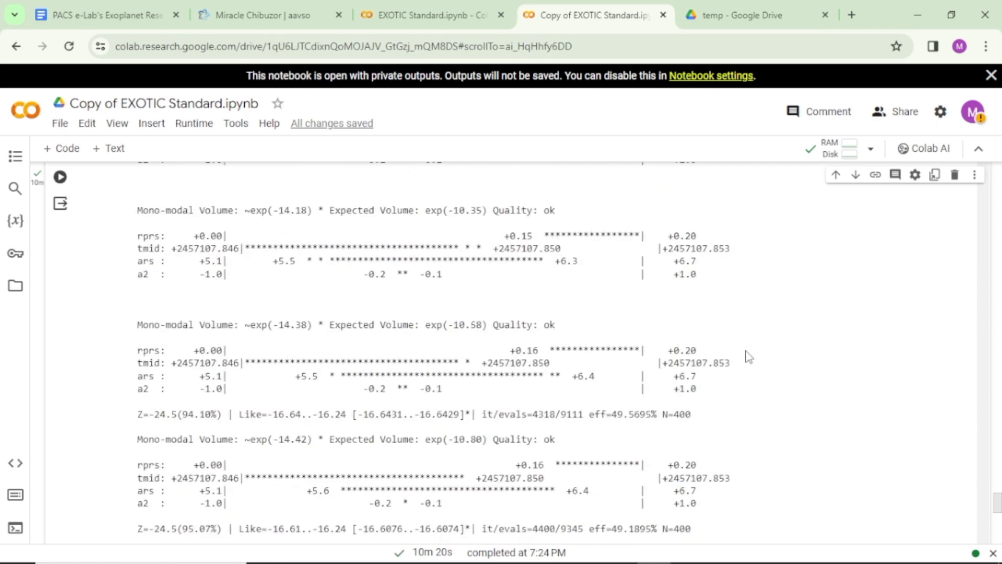
{"action": "scroll", "coordinate": [749, 356], "scroll_direction": "up", "scroll_amount": 10}
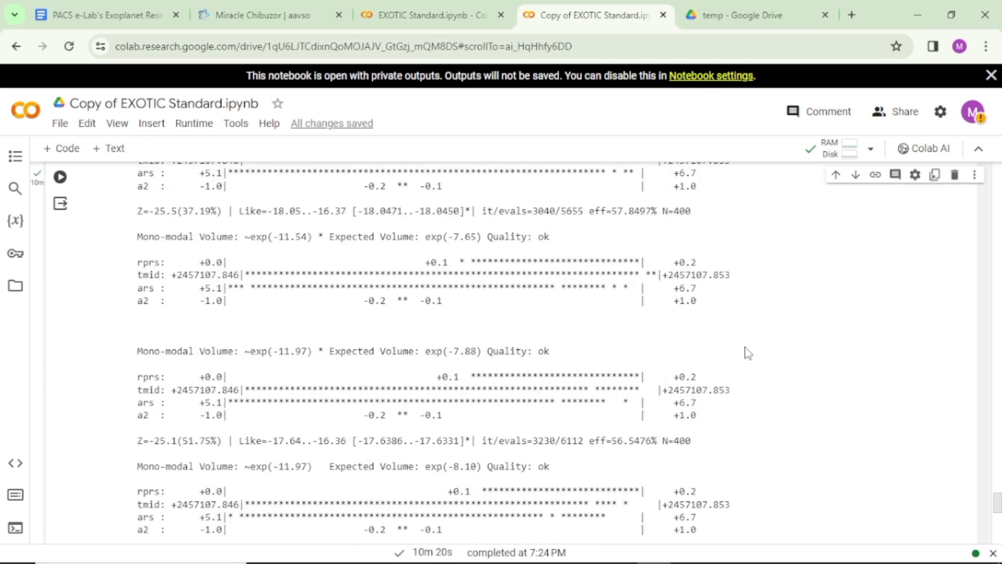
{"action": "scroll", "coordinate": [750, 353], "scroll_direction": "up", "scroll_amount": 10}
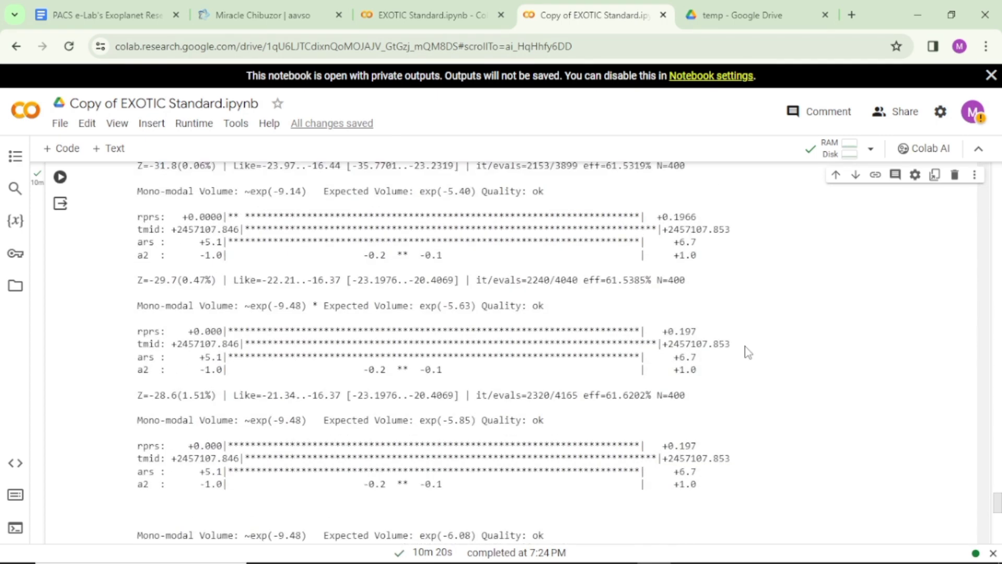
{"action": "scroll", "coordinate": [750, 353], "scroll_direction": "up", "scroll_amount": 10}
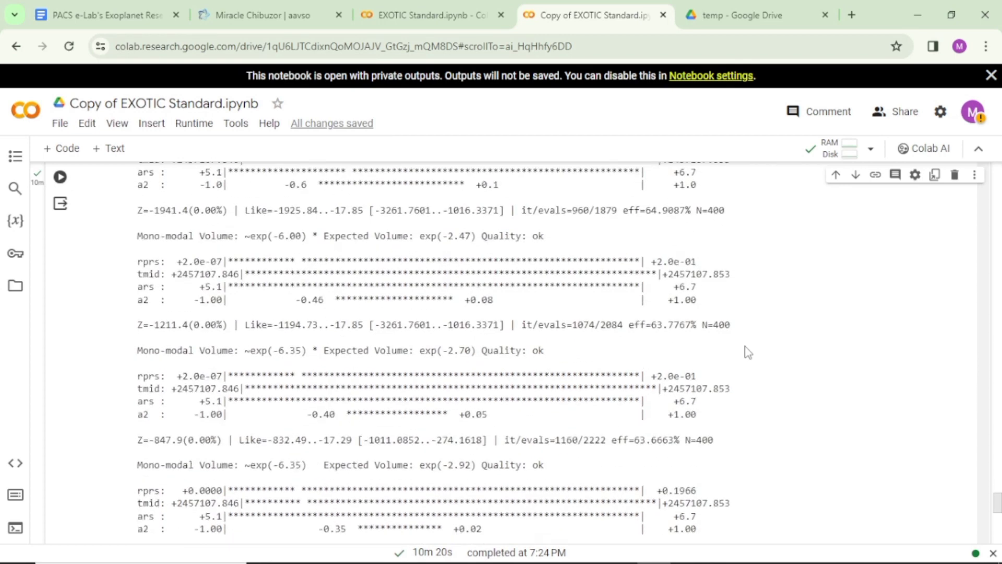
{"action": "scroll", "coordinate": [750, 353], "scroll_direction": "up", "scroll_amount": 10}
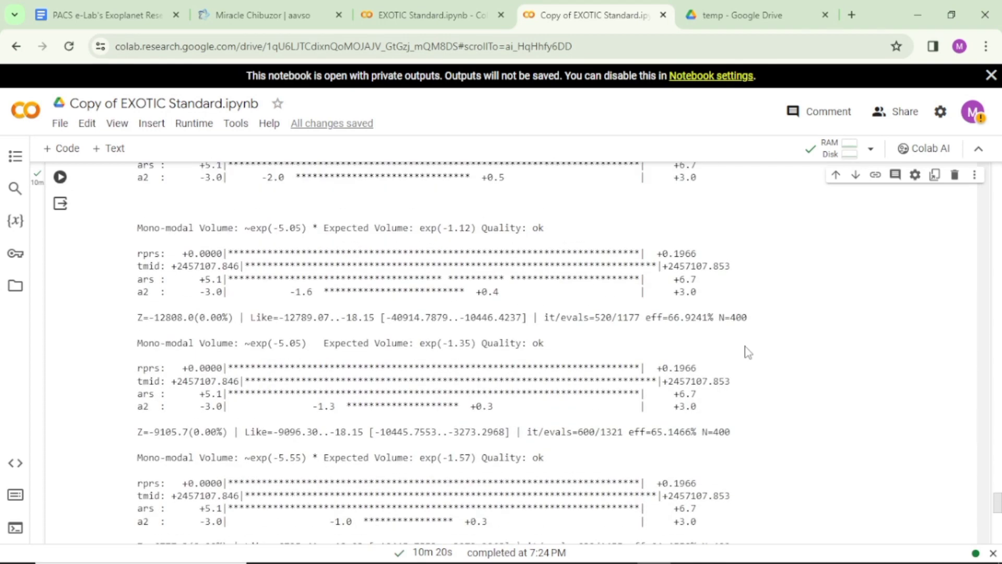
{"action": "scroll", "coordinate": [748, 353], "scroll_direction": "up", "scroll_amount": 10}
{"action": "scroll", "coordinate": [644, 330], "scroll_direction": "up", "scroll_amount": 20}
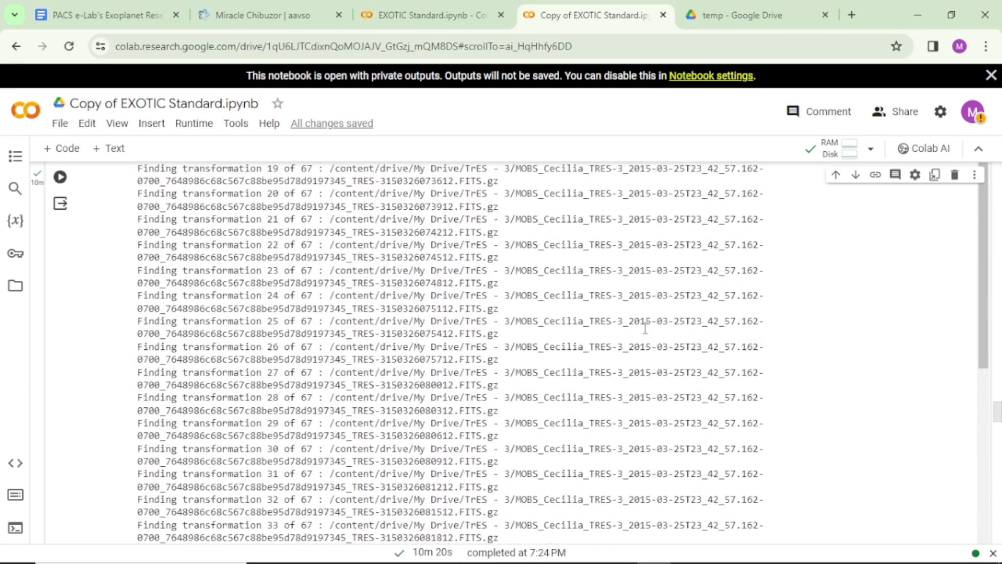
{"action": "scroll", "coordinate": [645, 328], "scroll_direction": "up", "scroll_amount": 6}
Examine the light curve model fitting output down to the saved file paths, the FOV image, and the TrES-3 b lightcurve plot.
{"action": "scroll", "coordinate": [653, 340], "scroll_direction": "down", "scroll_amount": 20}
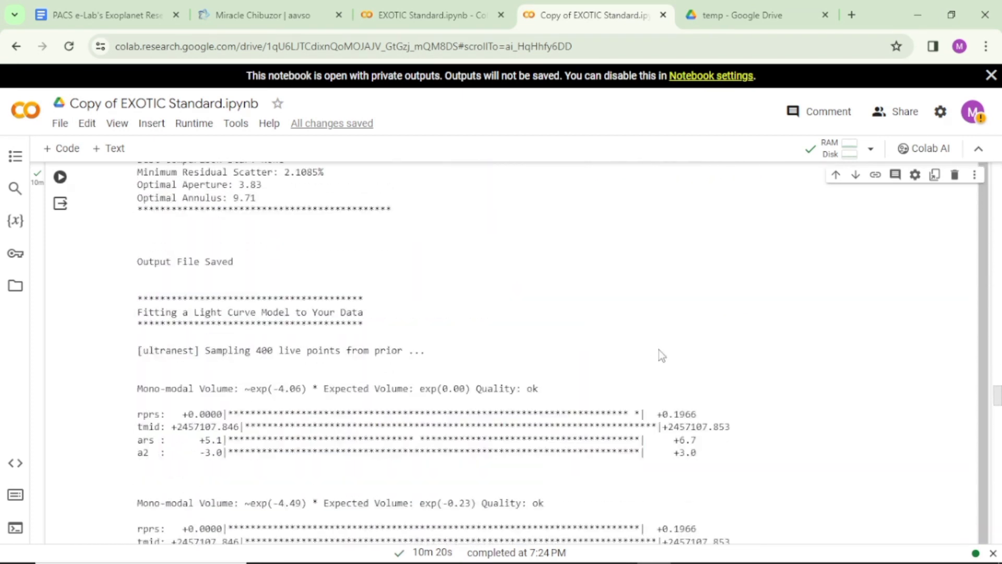
{"action": "scroll", "coordinate": [659, 350], "scroll_direction": "down", "scroll_amount": 20}
{"action": "scroll", "coordinate": [654, 351], "scroll_direction": "down", "scroll_amount": 20}
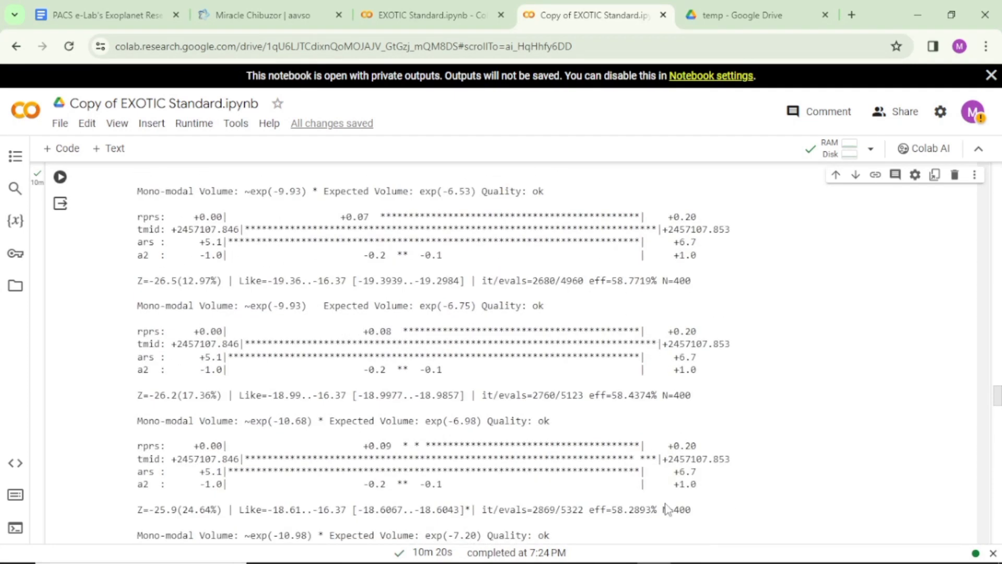
{"action": "scroll", "coordinate": [710, 397], "scroll_direction": "down", "scroll_amount": 10}
{"action": "scroll", "coordinate": [708, 393], "scroll_direction": "down", "scroll_amount": 10}
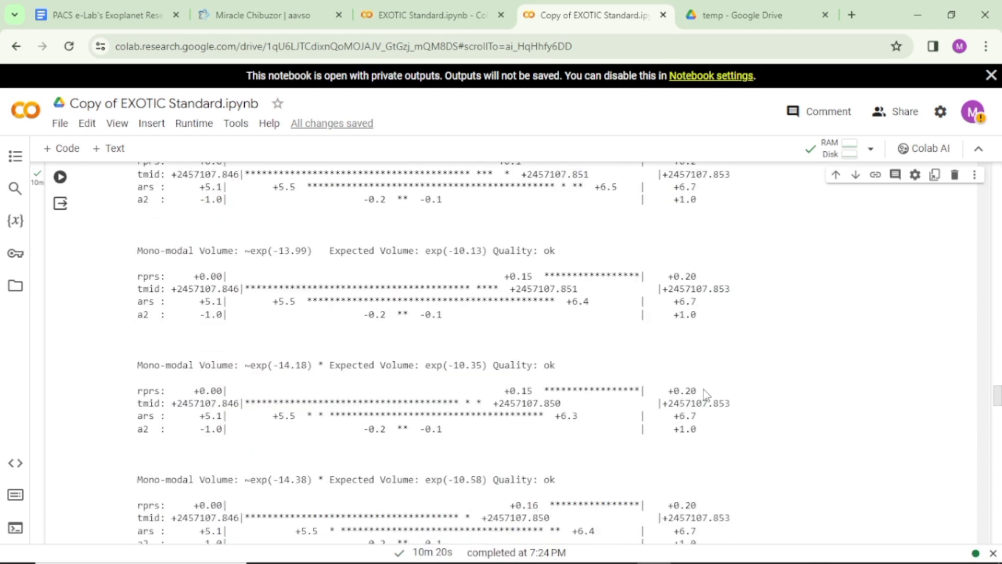
{"action": "scroll", "coordinate": [731, 397], "scroll_direction": "down", "scroll_amount": 15}
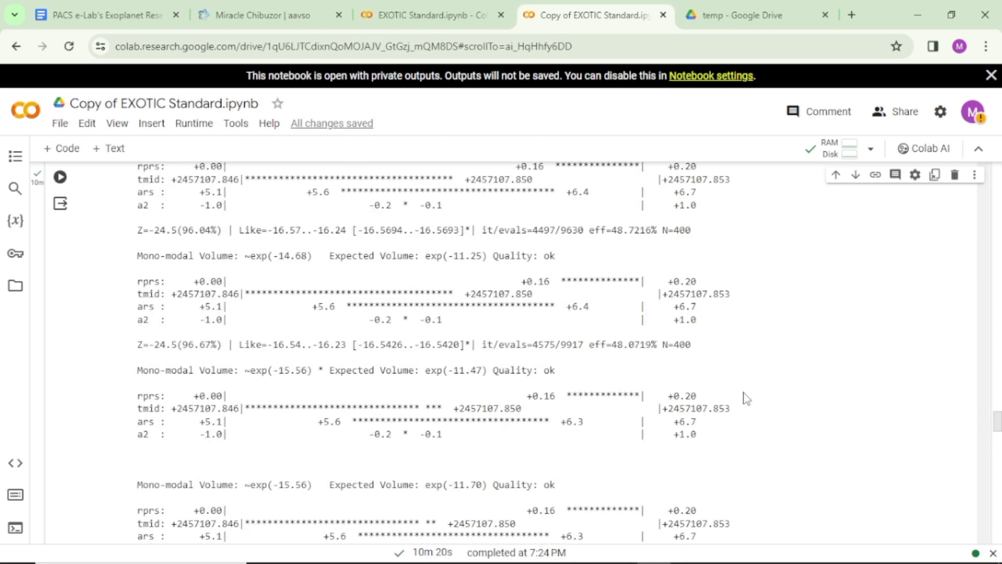
{"action": "scroll", "coordinate": [743, 399], "scroll_direction": "down", "scroll_amount": 15}
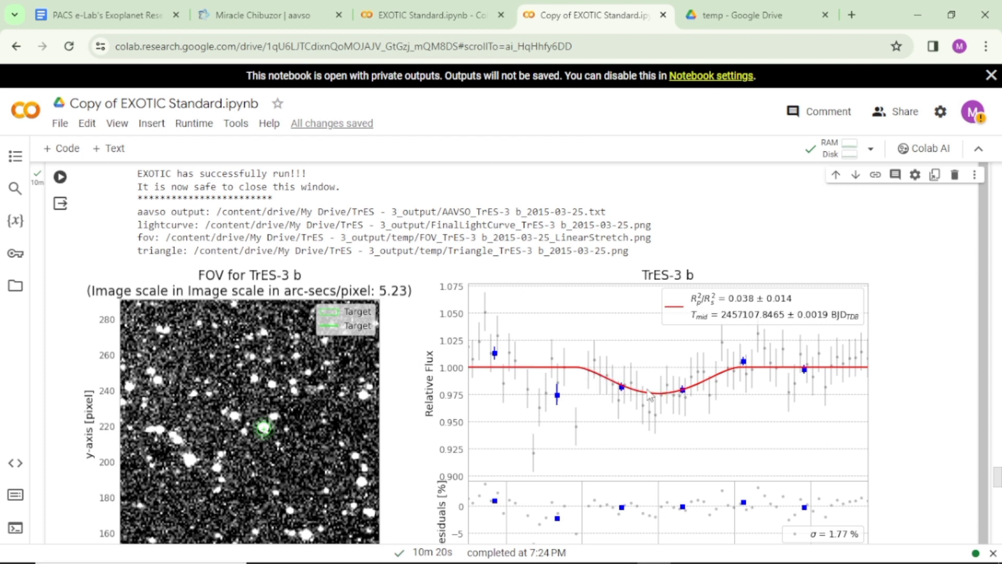
Review the rest of the EXOTIC output, from the TrES-3 b lightcurve and parameter distribution plots to the end of the notebook.
{"action": "scroll", "coordinate": [598, 413], "scroll_direction": "down", "scroll_amount": 3}
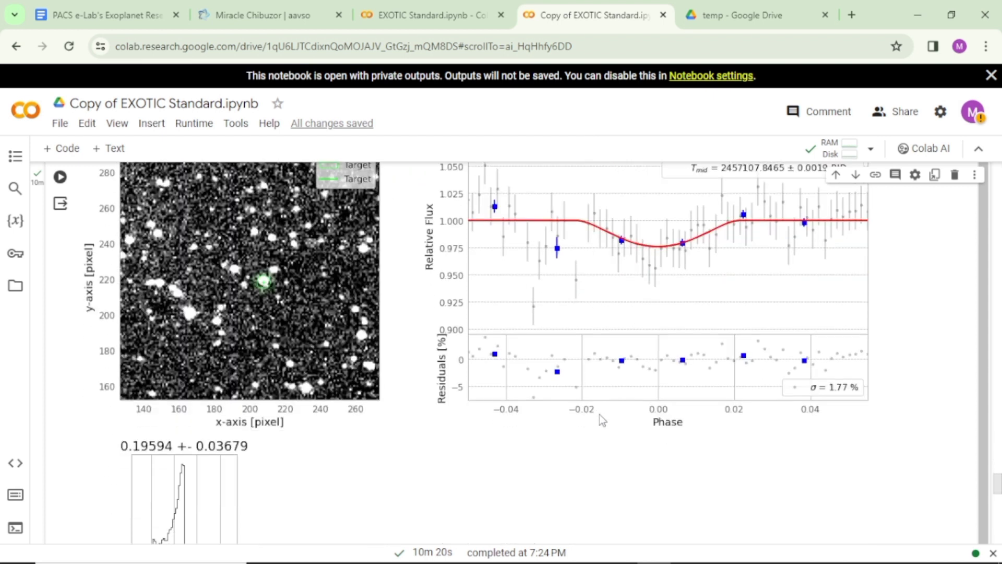
{"action": "scroll", "coordinate": [626, 312], "scroll_direction": "down", "scroll_amount": 4}
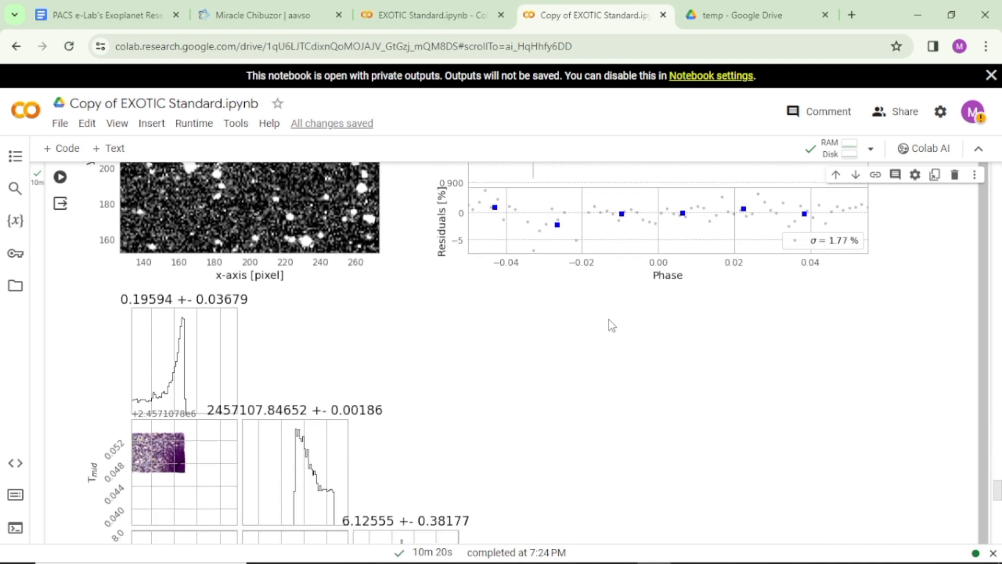
{"action": "scroll", "coordinate": [582, 343], "scroll_direction": "down", "scroll_amount": 10}
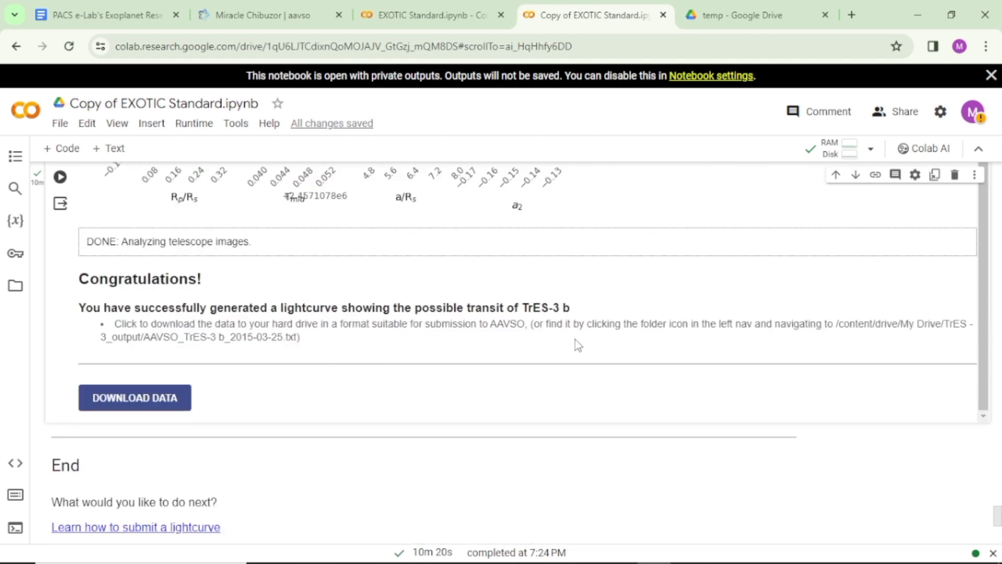
{"action": "scroll", "coordinate": [576, 345], "scroll_direction": "down", "scroll_amount": 2}
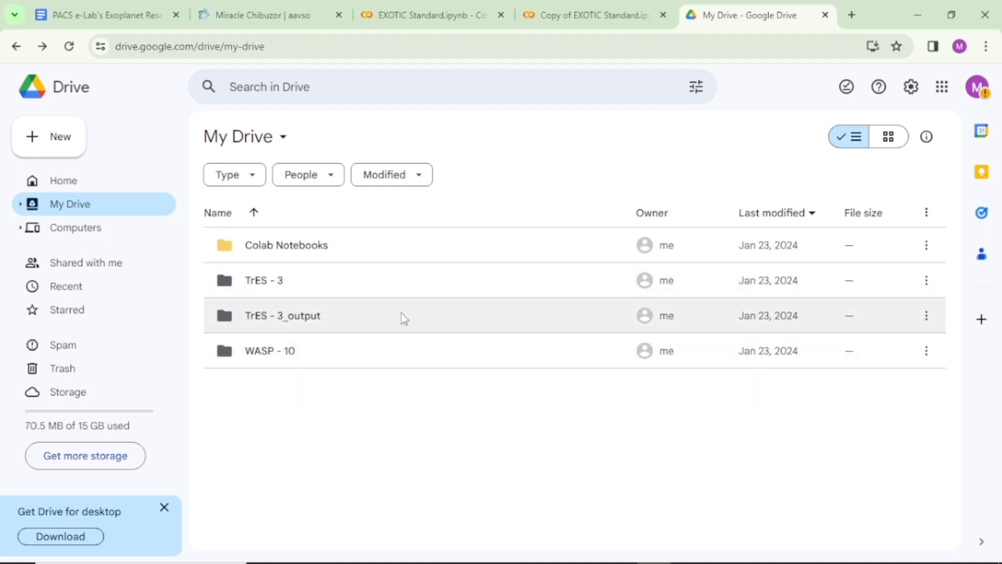
Switch to Google Drive and open the TrES - 3_output folder in My Drive.
{"action": "double_click", "coordinate": [372, 320]}
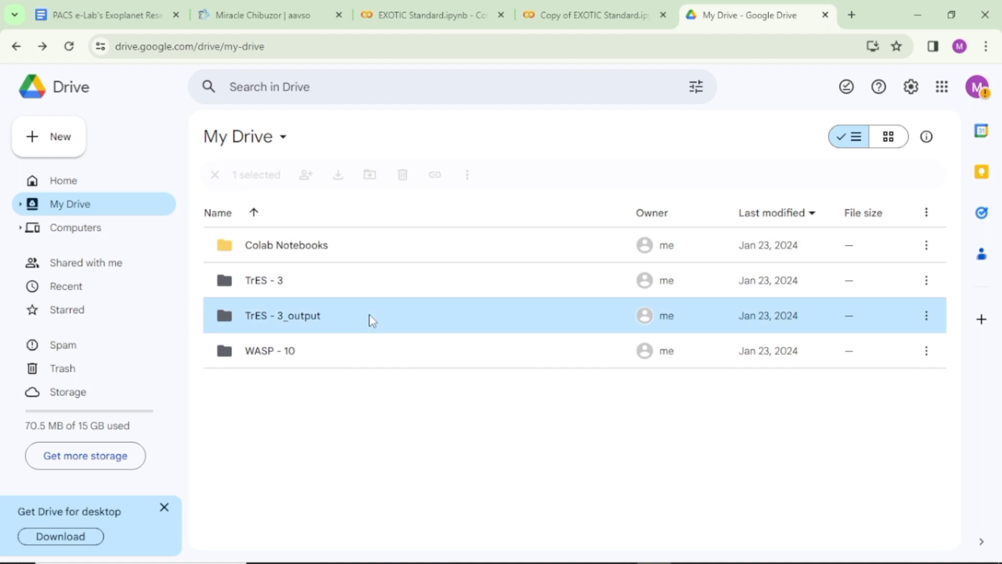
{"action": "left_click", "coordinate": [372, 321]}
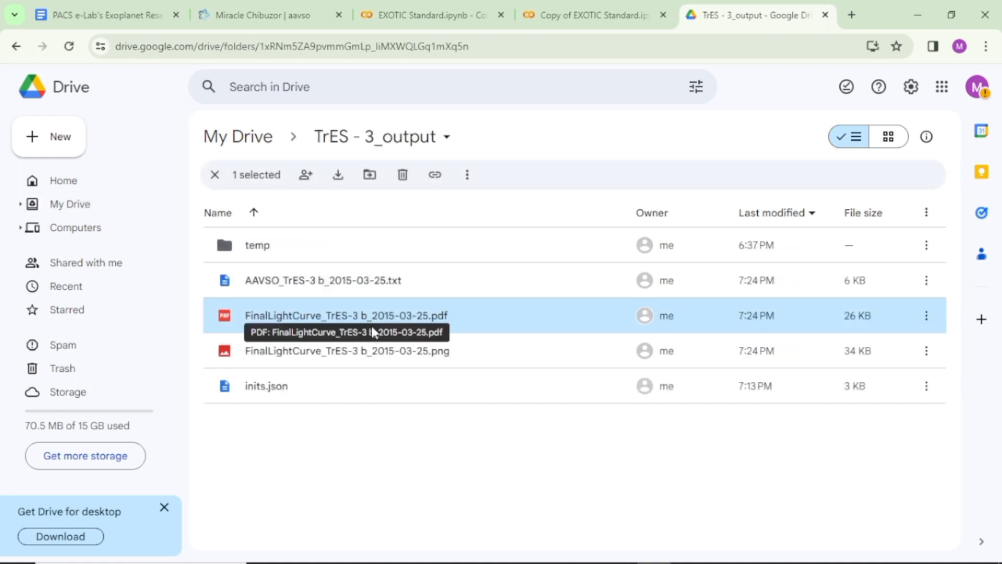
{"action": "left_click", "coordinate": [312, 452]}
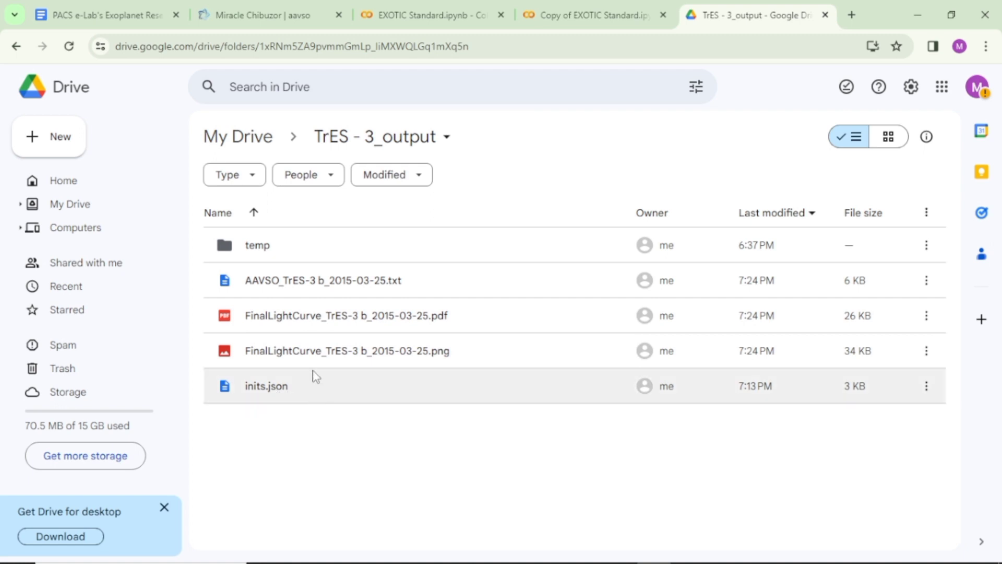
Preview FinalLightCurve_TrES-3 b_2015-03-25.png to examine the saved lightcurve, and return to the folder.
{"action": "double_click", "coordinate": [288, 357]}
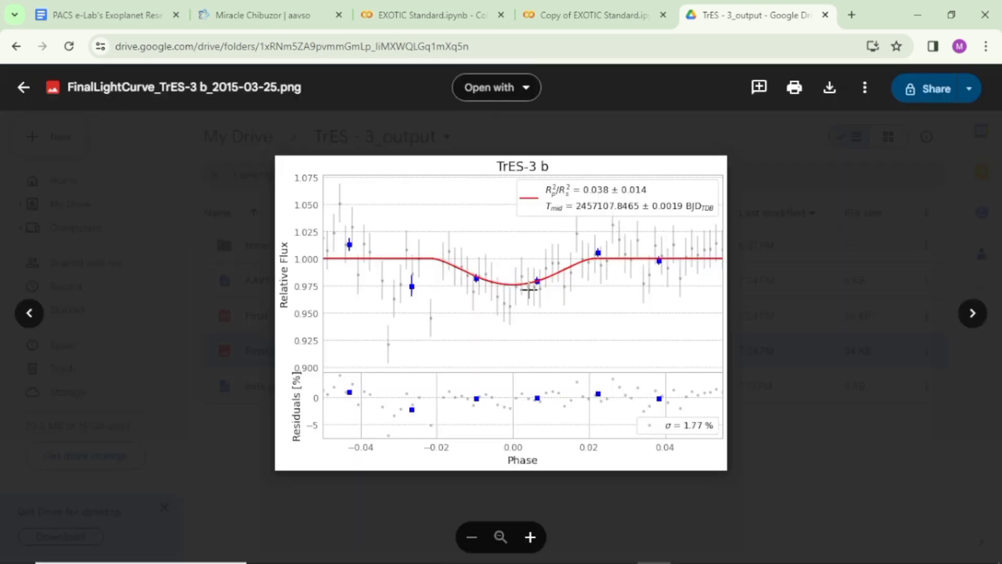
{"action": "left_click", "coordinate": [490, 307]}
{"action": "left_click", "coordinate": [491, 308]}
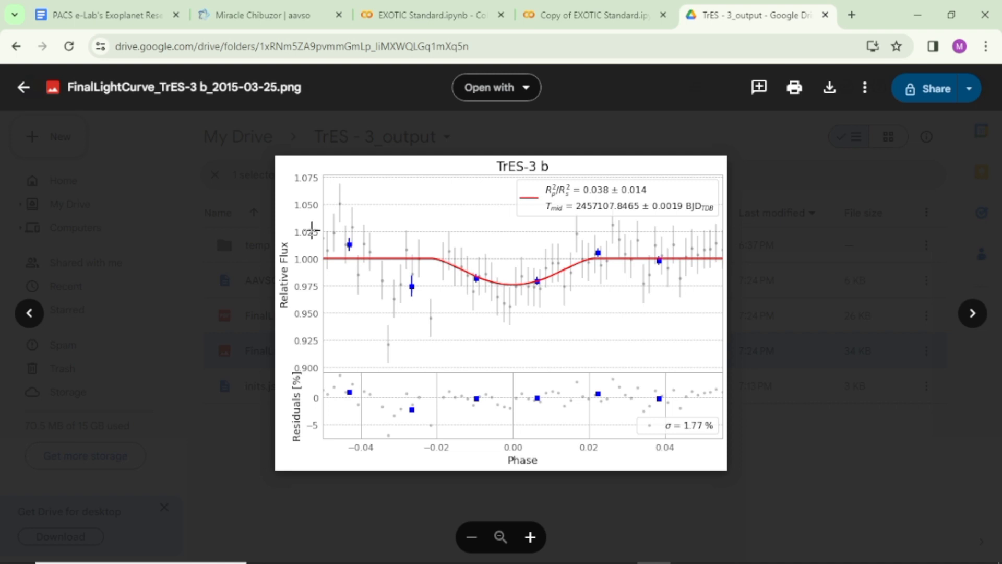
{"action": "left_click", "coordinate": [21, 94]}
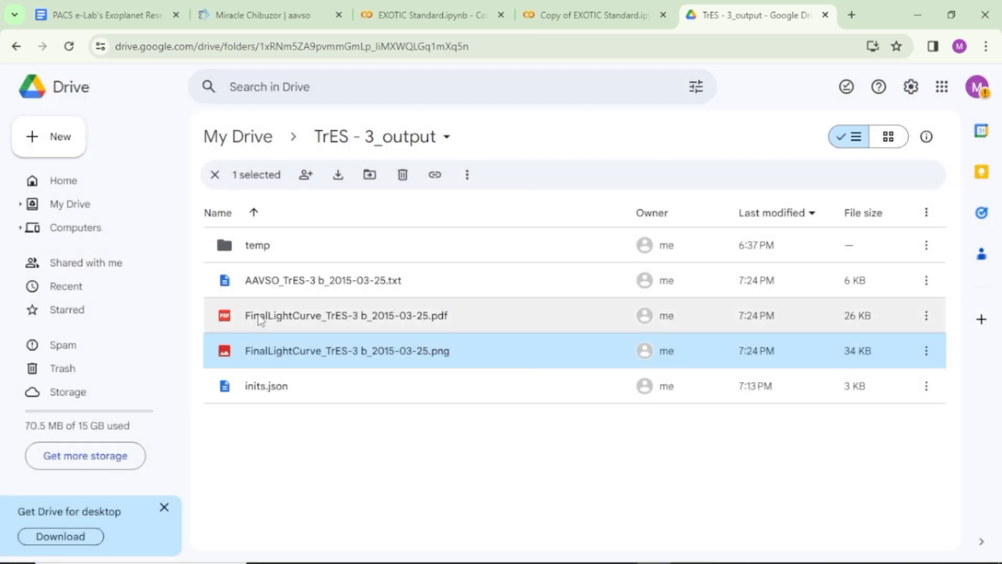
Download the AAVSO_TrES-3 b_2015-03-25.txt file from the TrES - 3_output folder.
{"action": "left_click", "coordinate": [355, 281]}
{"action": "right_click", "coordinate": [358, 285]}
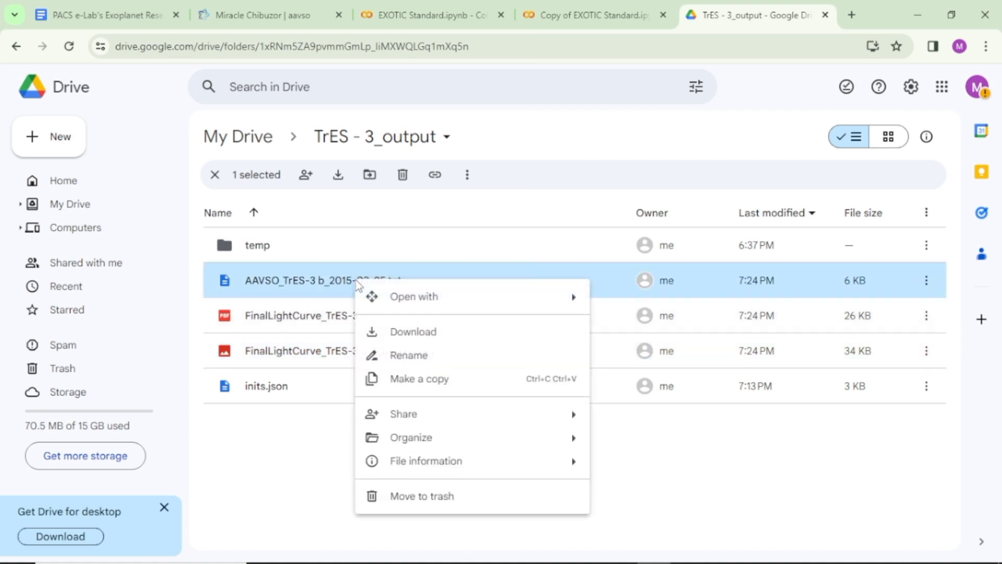
{"action": "left_click", "coordinate": [420, 337]}
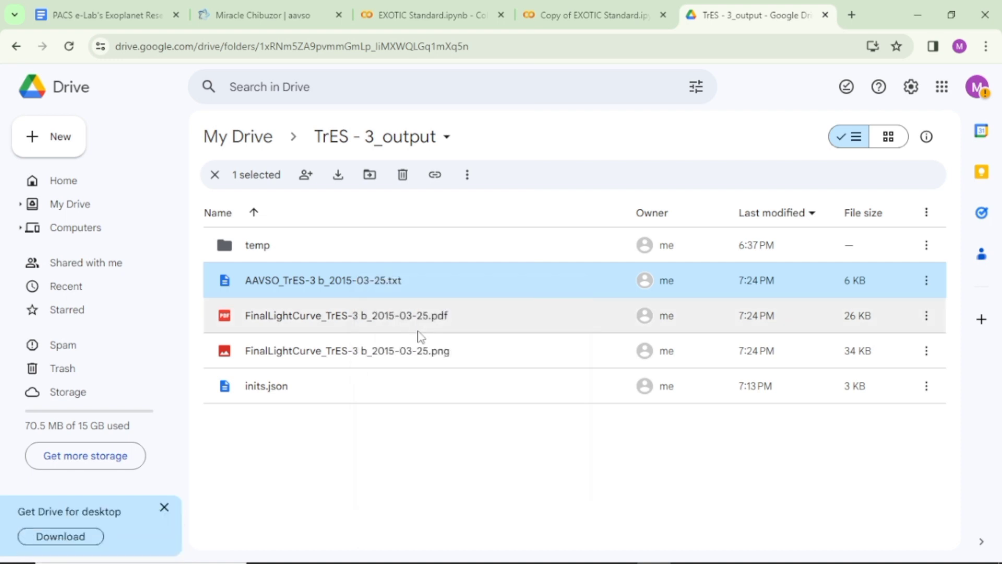
Open the temp folder inside TrES - 3_output and look through its list of output files.
{"action": "double_click", "coordinate": [355, 244]}
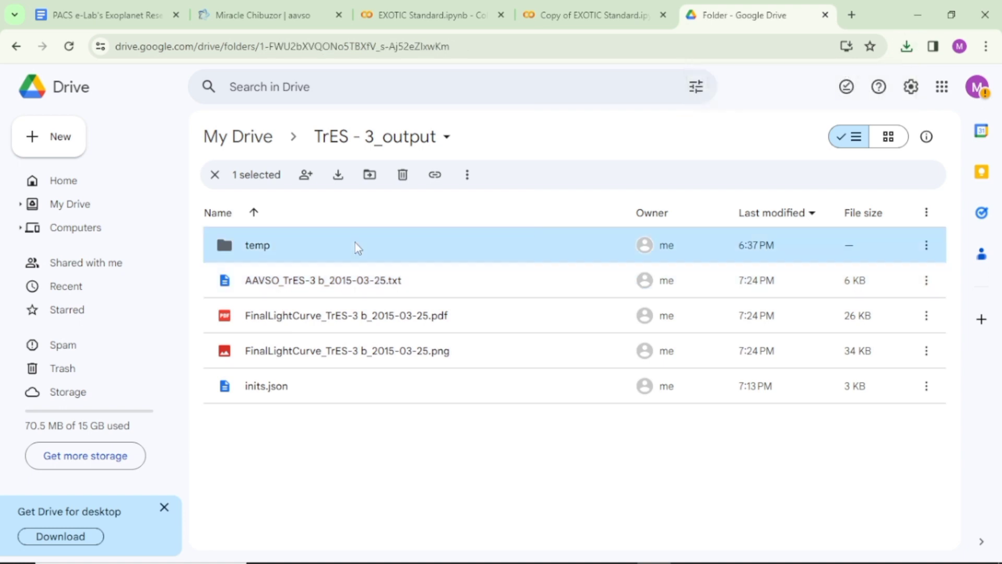
{"action": "double_click", "coordinate": [359, 245]}
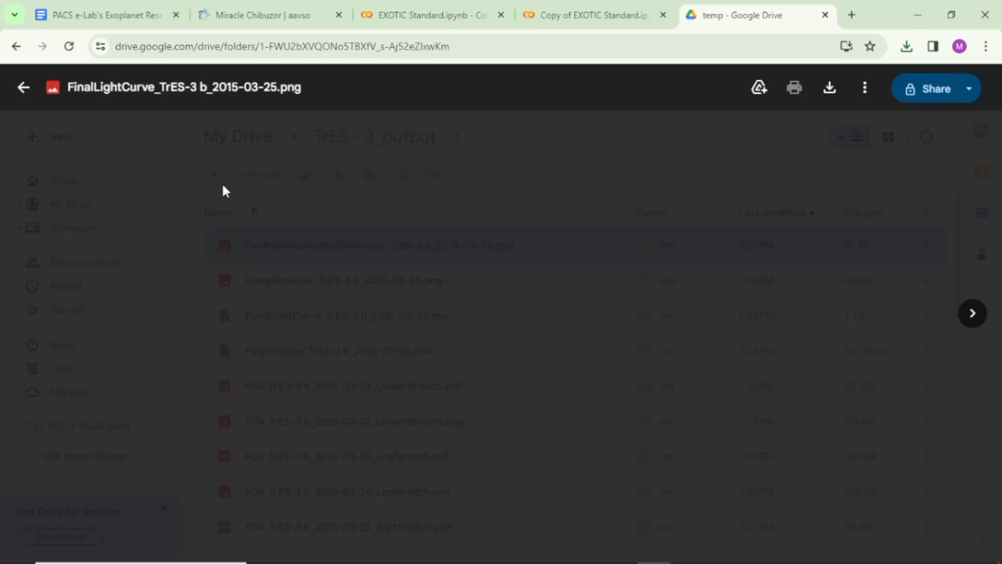
{"action": "left_click", "coordinate": [22, 88]}
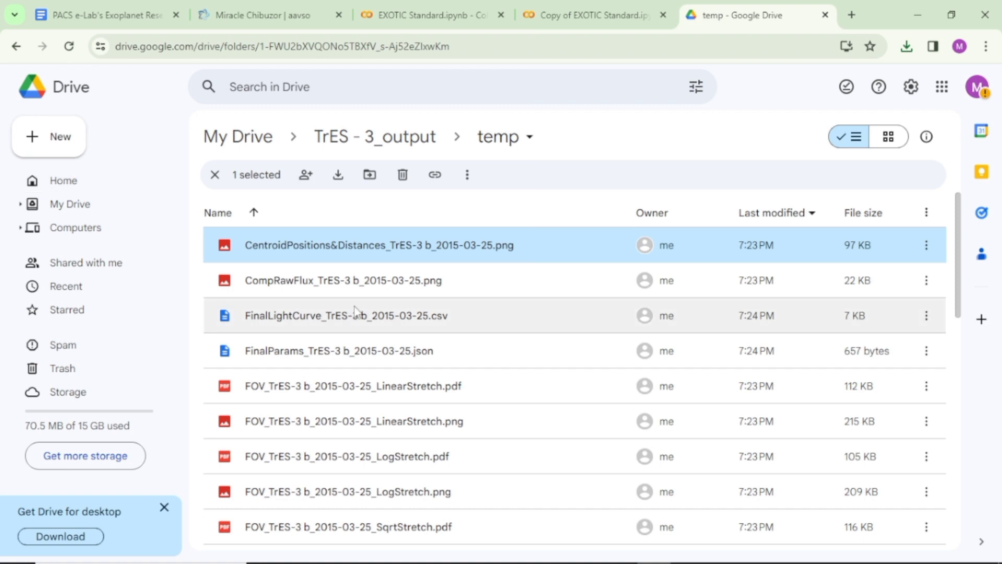
{"action": "scroll", "coordinate": [355, 312], "scroll_direction": "down", "scroll_amount": 6}
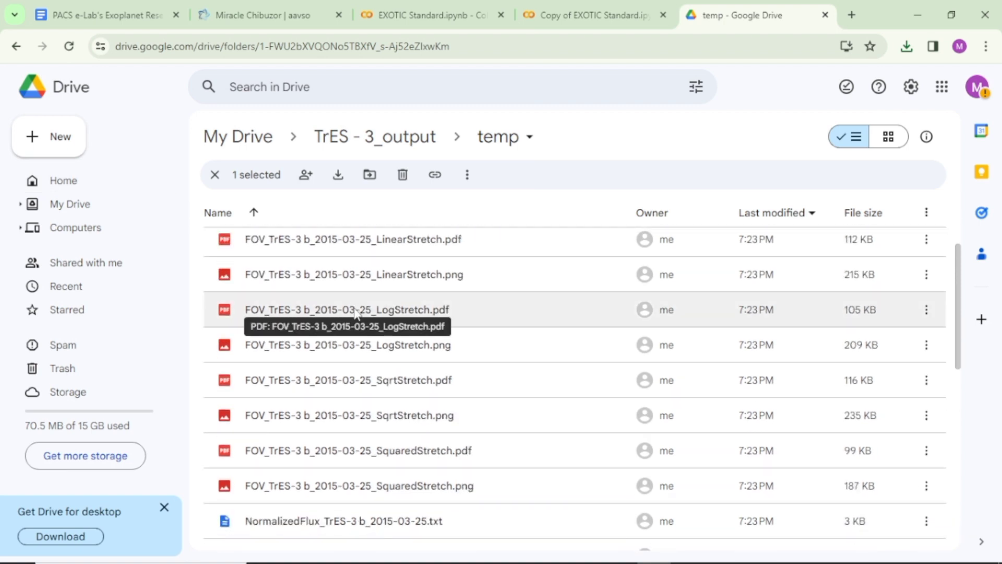
{"action": "scroll", "coordinate": [357, 313], "scroll_direction": "down", "scroll_amount": 1}
{"action": "scroll", "coordinate": [357, 313], "scroll_direction": "up", "scroll_amount": 3}
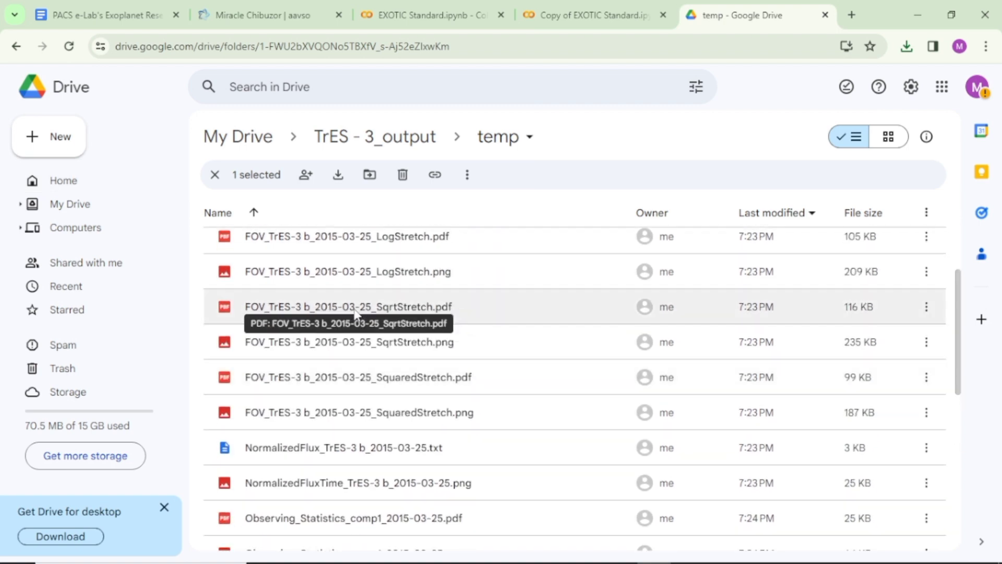
{"action": "scroll", "coordinate": [355, 313], "scroll_direction": "down", "scroll_amount": 2}
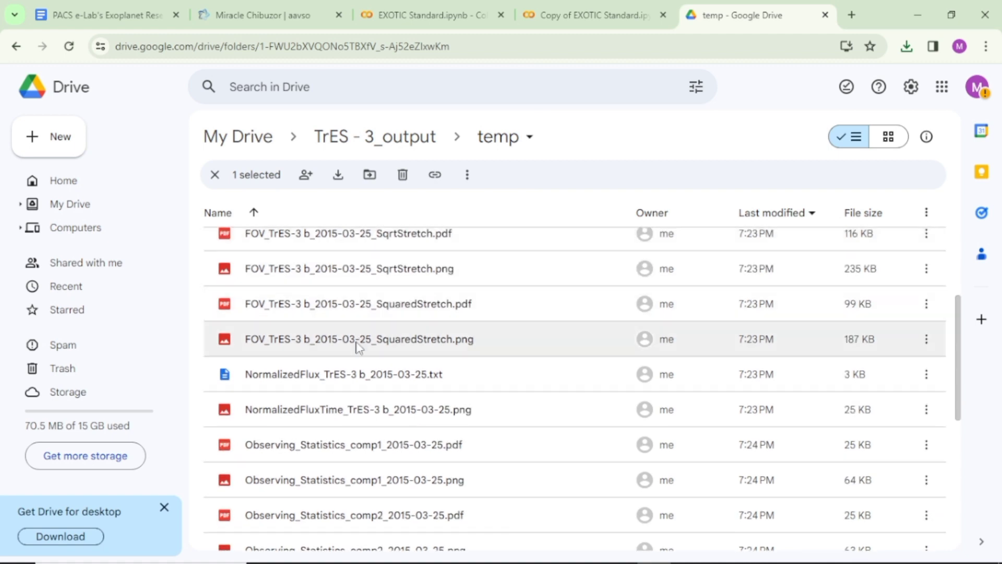
{"action": "scroll", "coordinate": [339, 380], "scroll_direction": "up", "scroll_amount": 1}
{"action": "scroll", "coordinate": [339, 380], "scroll_direction": "up", "scroll_amount": 2}
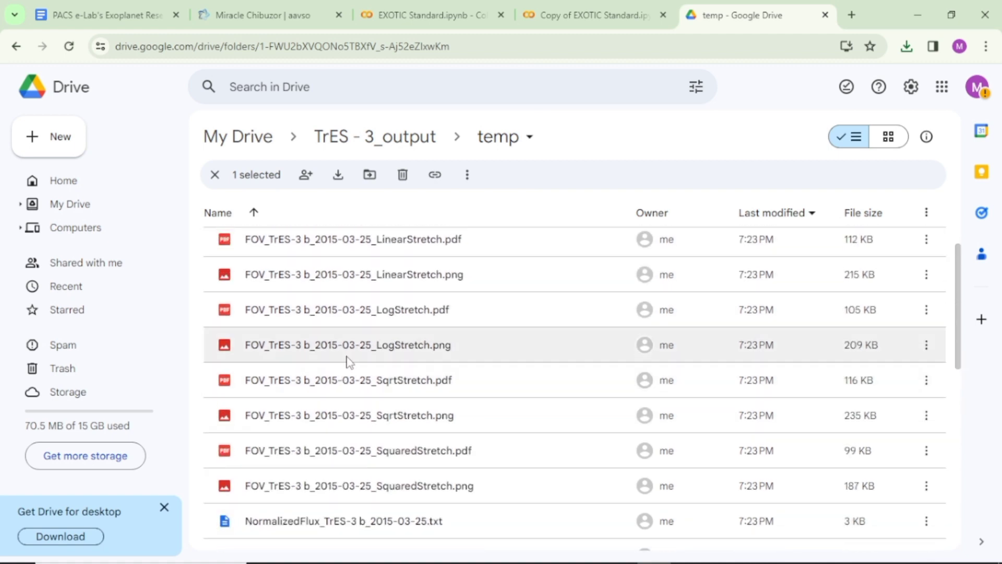
{"action": "scroll", "coordinate": [348, 360], "scroll_direction": "up", "scroll_amount": 2}
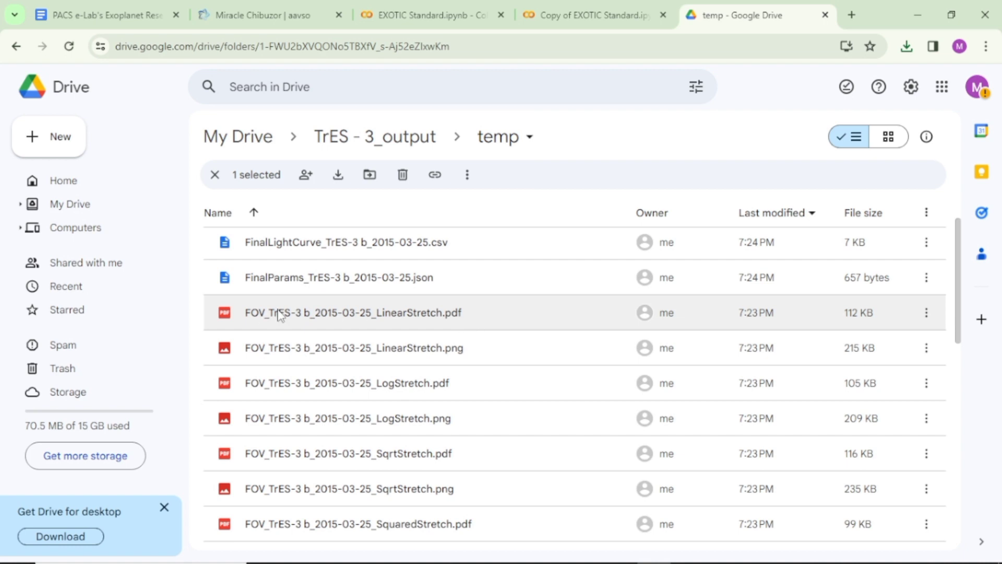
View the FOV images for TrES-3 b in sequence, from LinearStretch.pdf to SquaredStretch.png, and close the preview.
{"action": "double_click", "coordinate": [304, 309]}
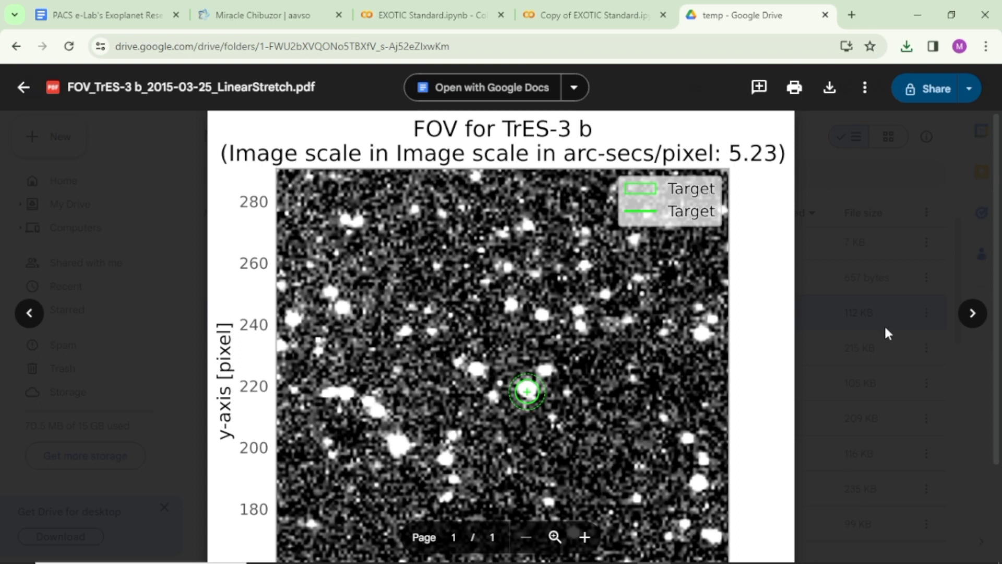
{"action": "left_click", "coordinate": [976, 317]}
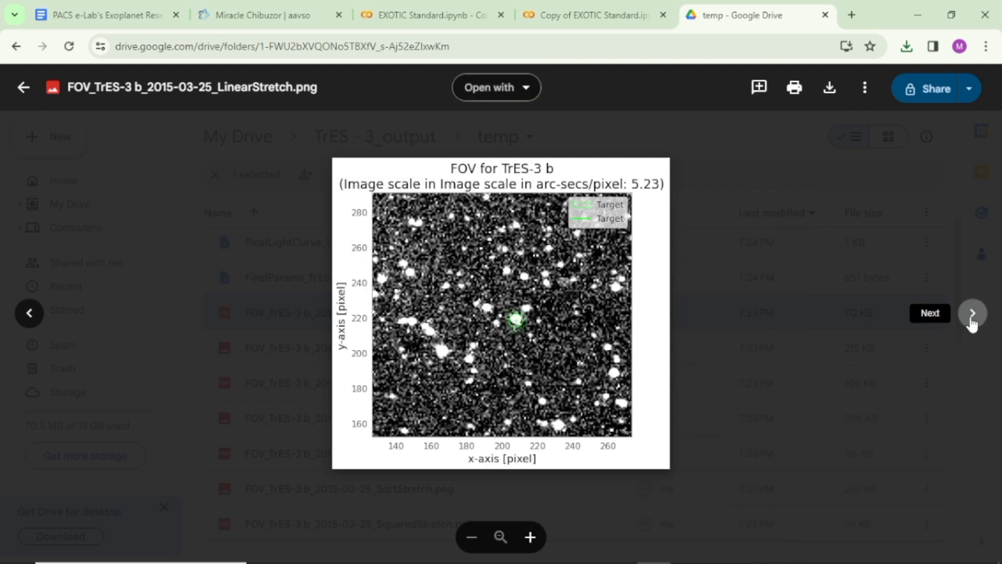
{"action": "left_click", "coordinate": [973, 319]}
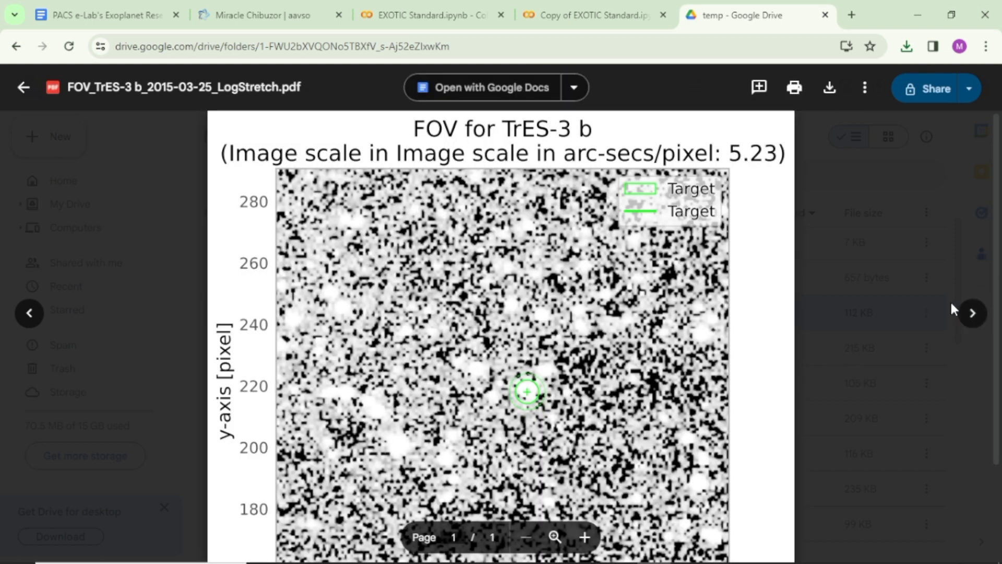
{"action": "left_click", "coordinate": [974, 317]}
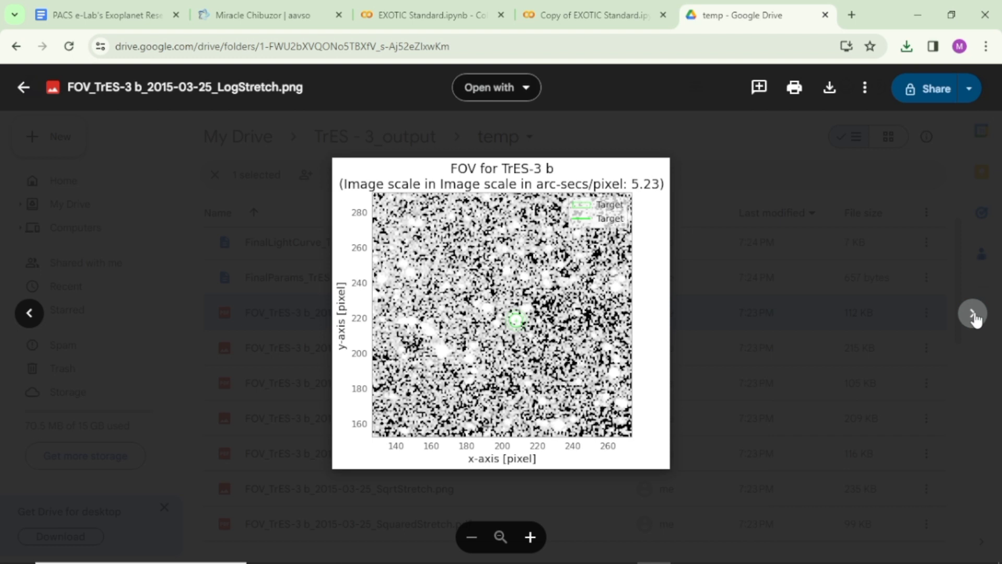
{"action": "left_click", "coordinate": [974, 316]}
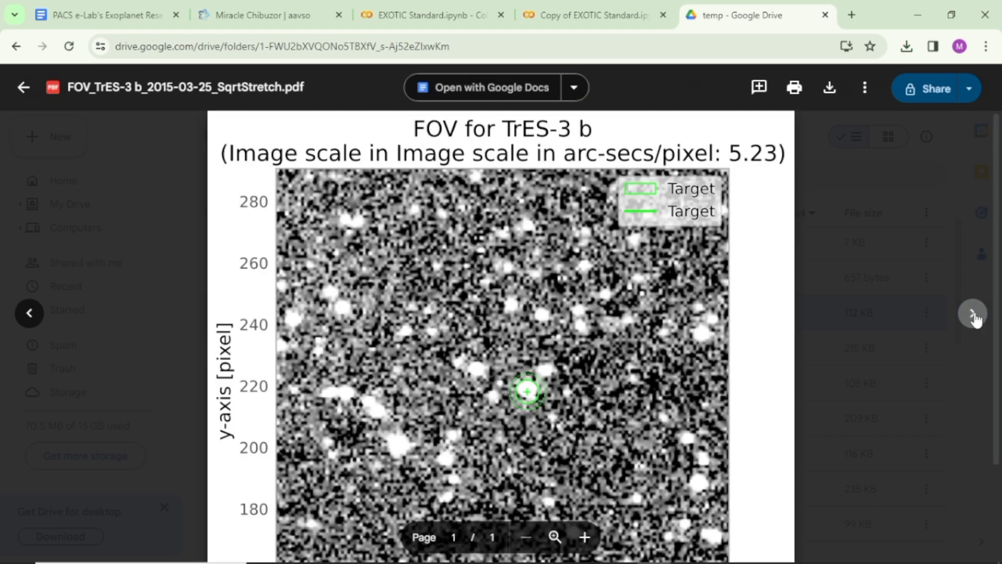
{"action": "left_click", "coordinate": [974, 315]}
{"action": "left_click", "coordinate": [974, 316]}
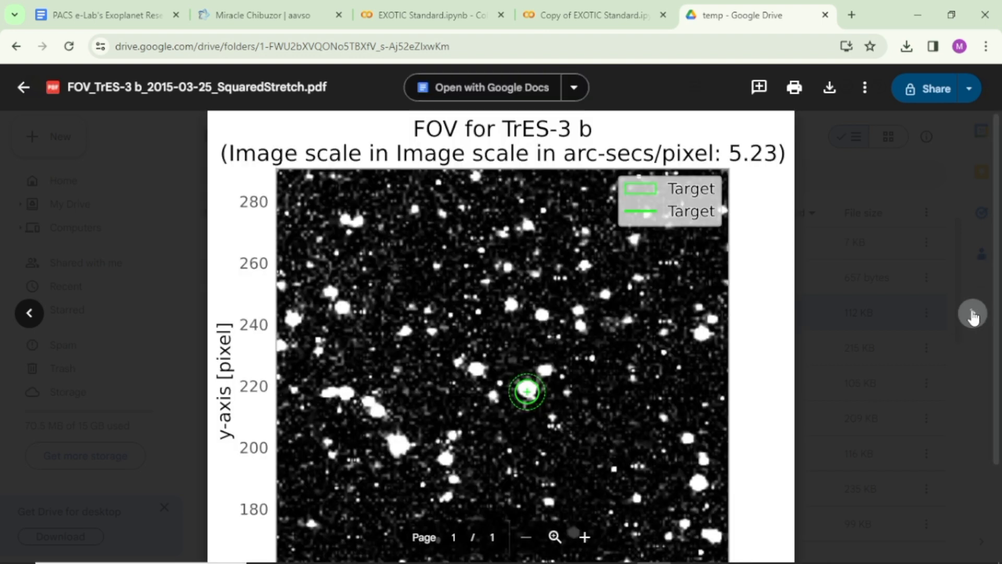
{"action": "left_click", "coordinate": [973, 313]}
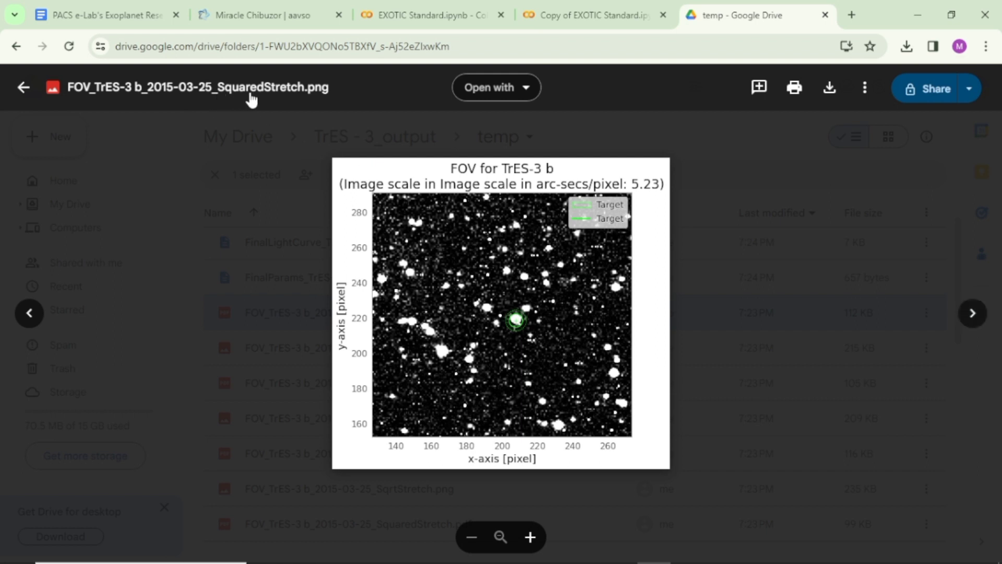
{"action": "left_click", "coordinate": [24, 92]}
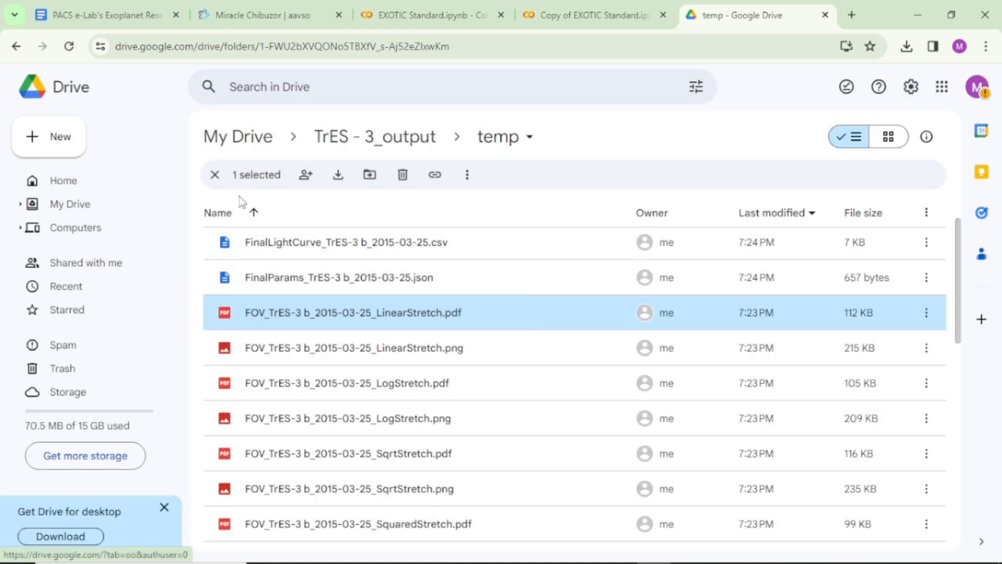
Download FOV_TrES-3 b_2015-03-25_SquaredStretch.pdf from the temp folder.
{"action": "scroll", "coordinate": [372, 290], "scroll_direction": "down", "scroll_amount": 1}
{"action": "scroll", "coordinate": [372, 290], "scroll_direction": "down", "scroll_amount": 2}
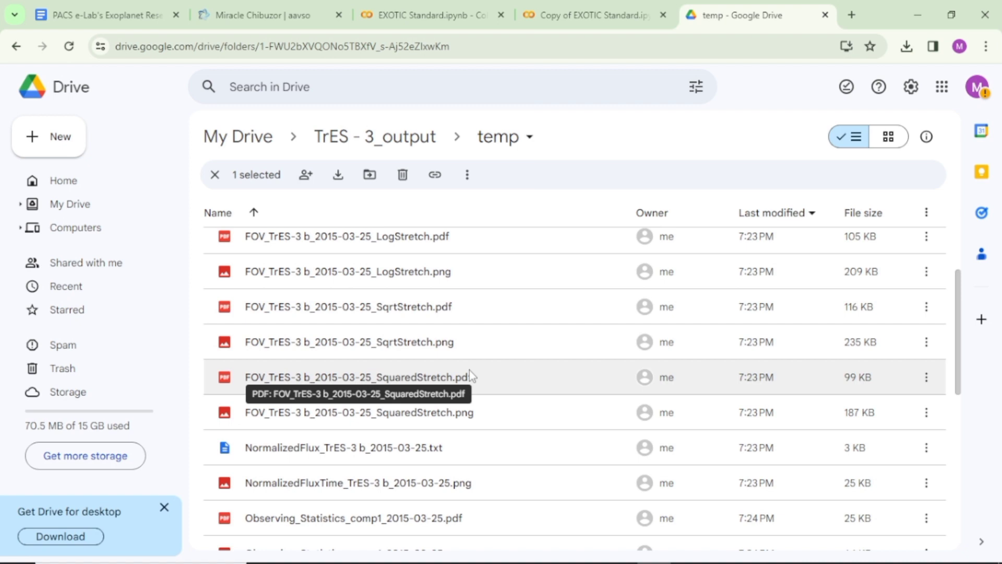
{"action": "right_click", "coordinate": [574, 378]}
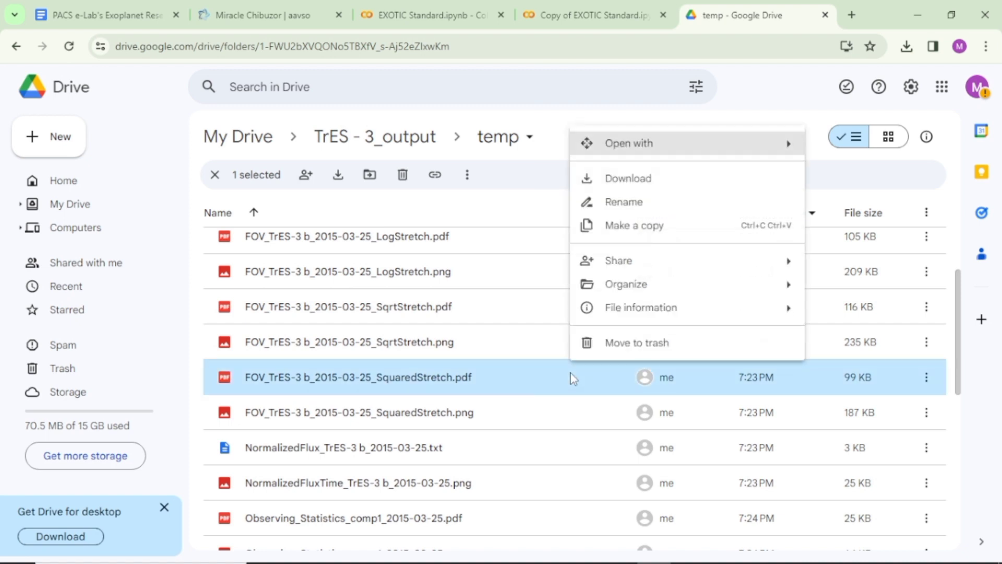
{"action": "left_click", "coordinate": [568, 375]}
{"action": "right_click", "coordinate": [566, 374]}
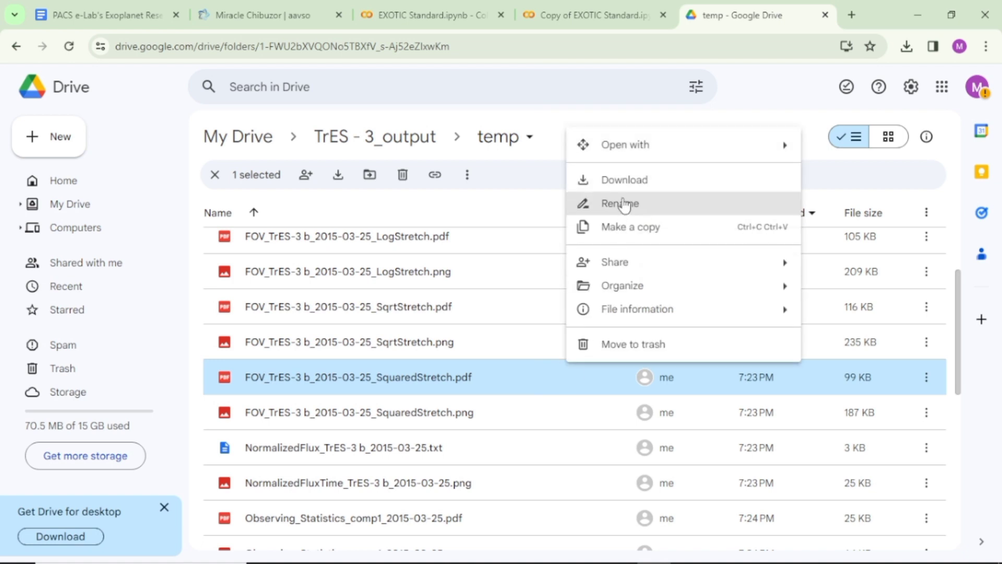
{"action": "left_click", "coordinate": [626, 182]}
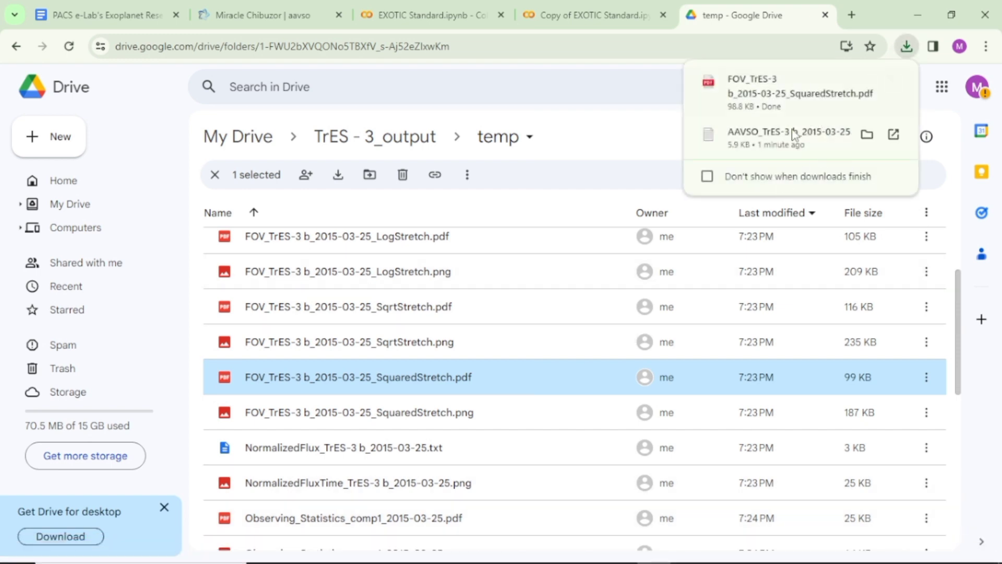
Return to Copy of EXOTIC Standard.ipynb and follow the link "Submit your lightcurve to Exoplanet Watch via AAVSO".
{"action": "left_click", "coordinate": [582, 12]}
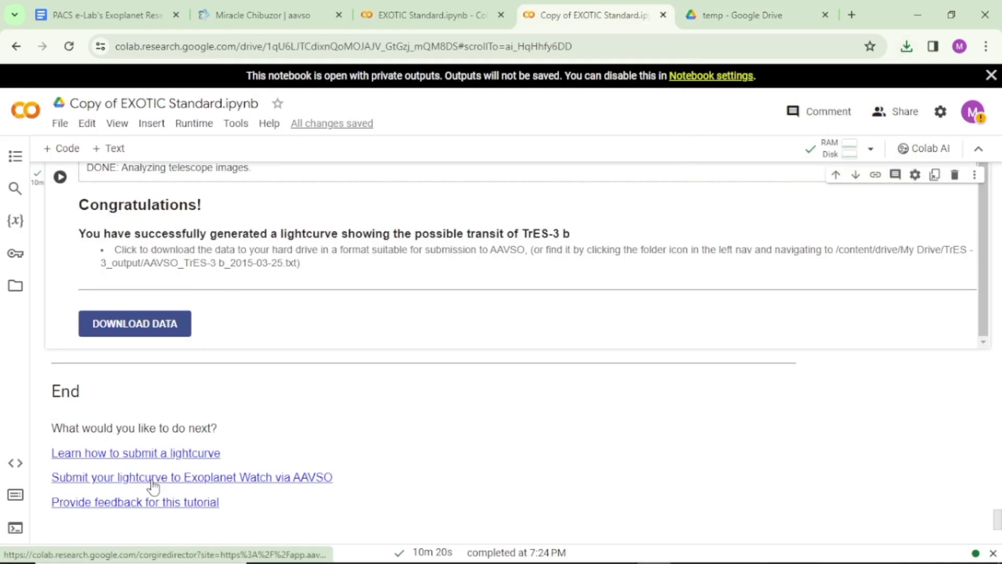
{"action": "left_click", "coordinate": [213, 481]}
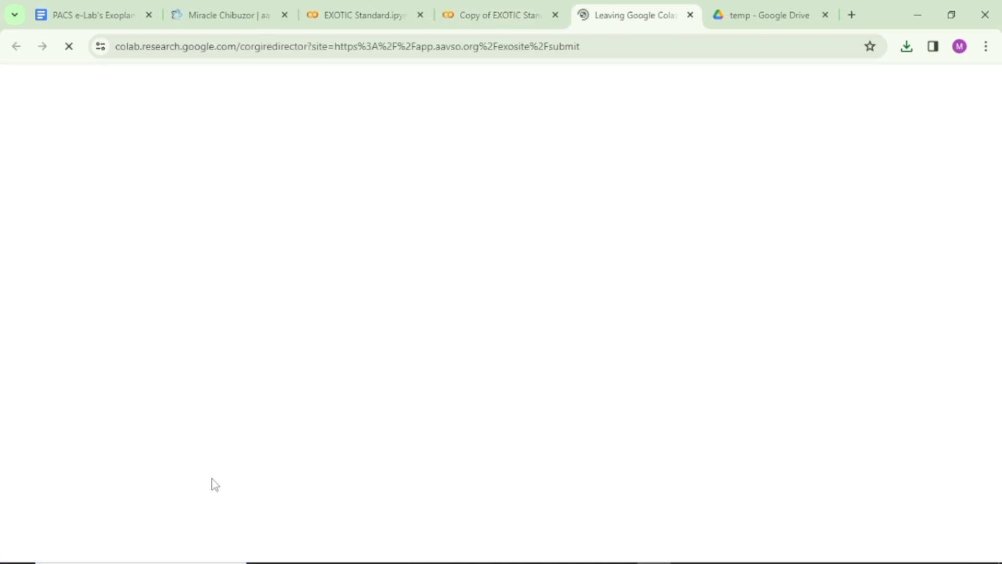